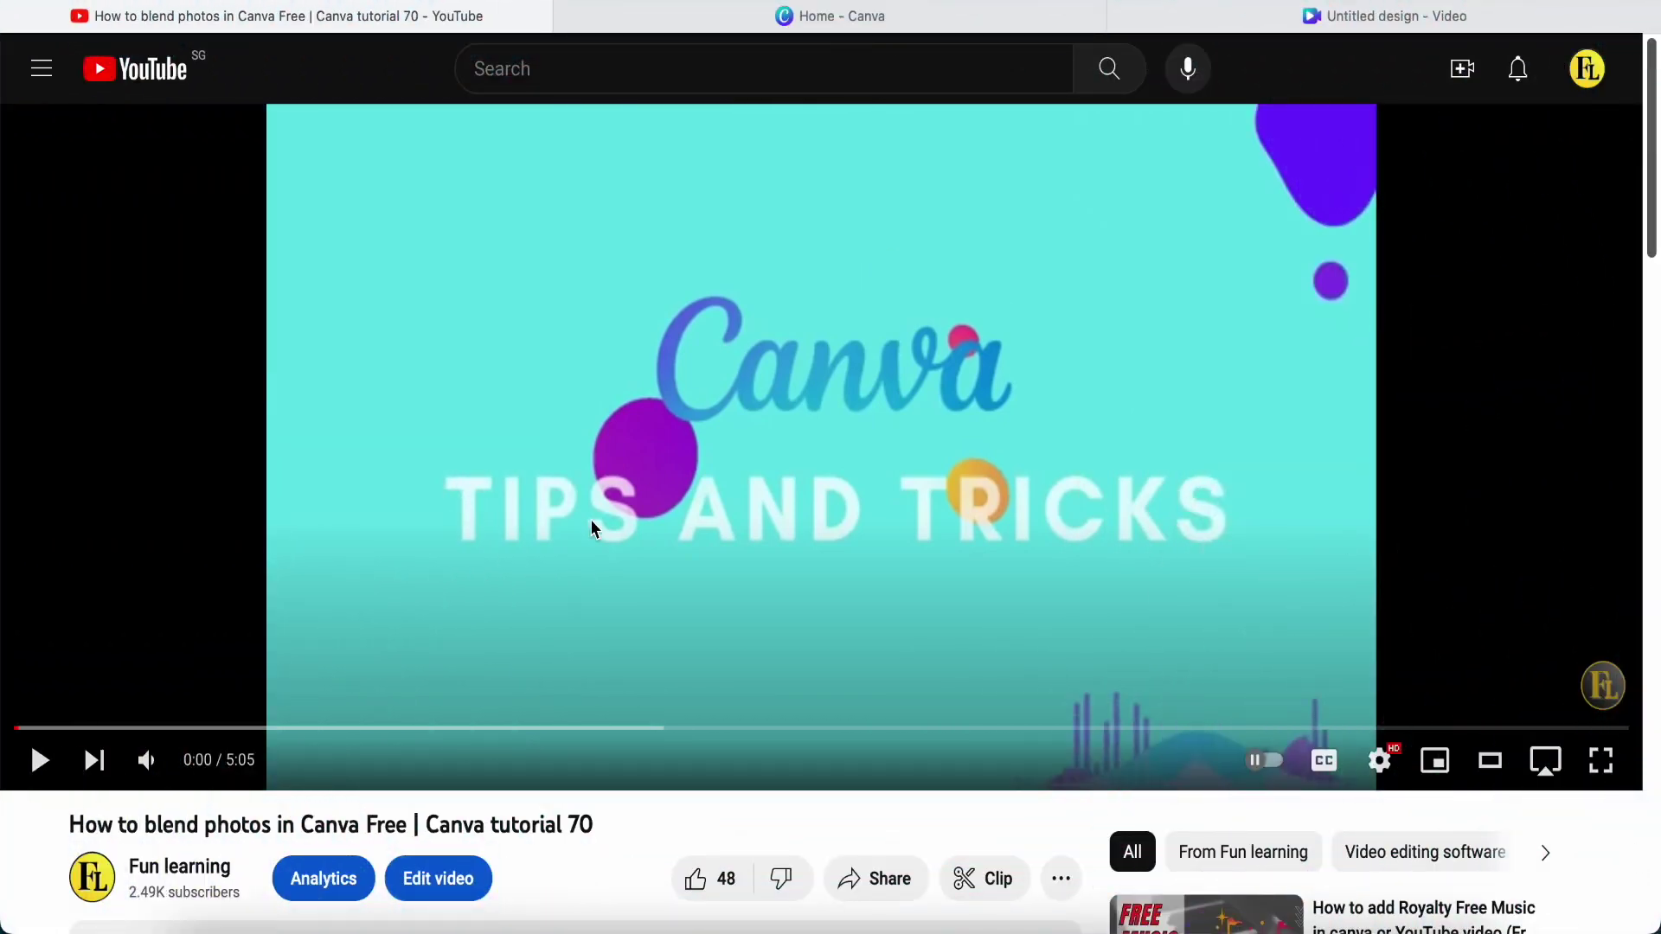
Step: Switch to Canva and create a blank 1920 × 1080 px video design
scroll(590, 519, "down", 8)
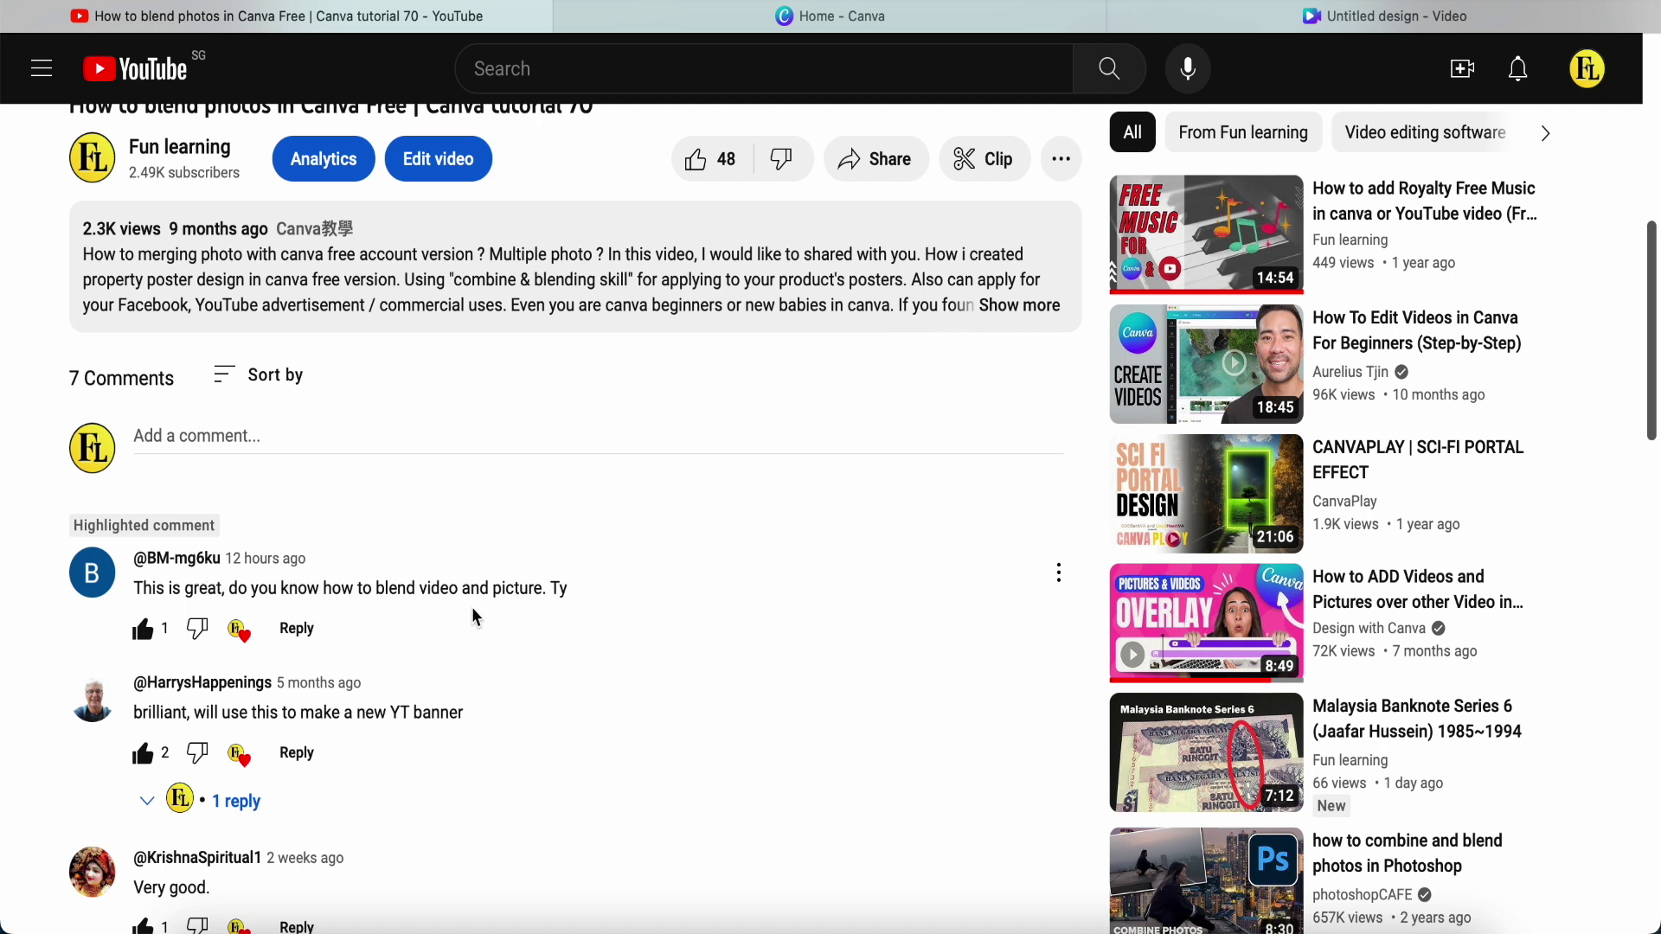
scroll(490, 606, "up", 8)
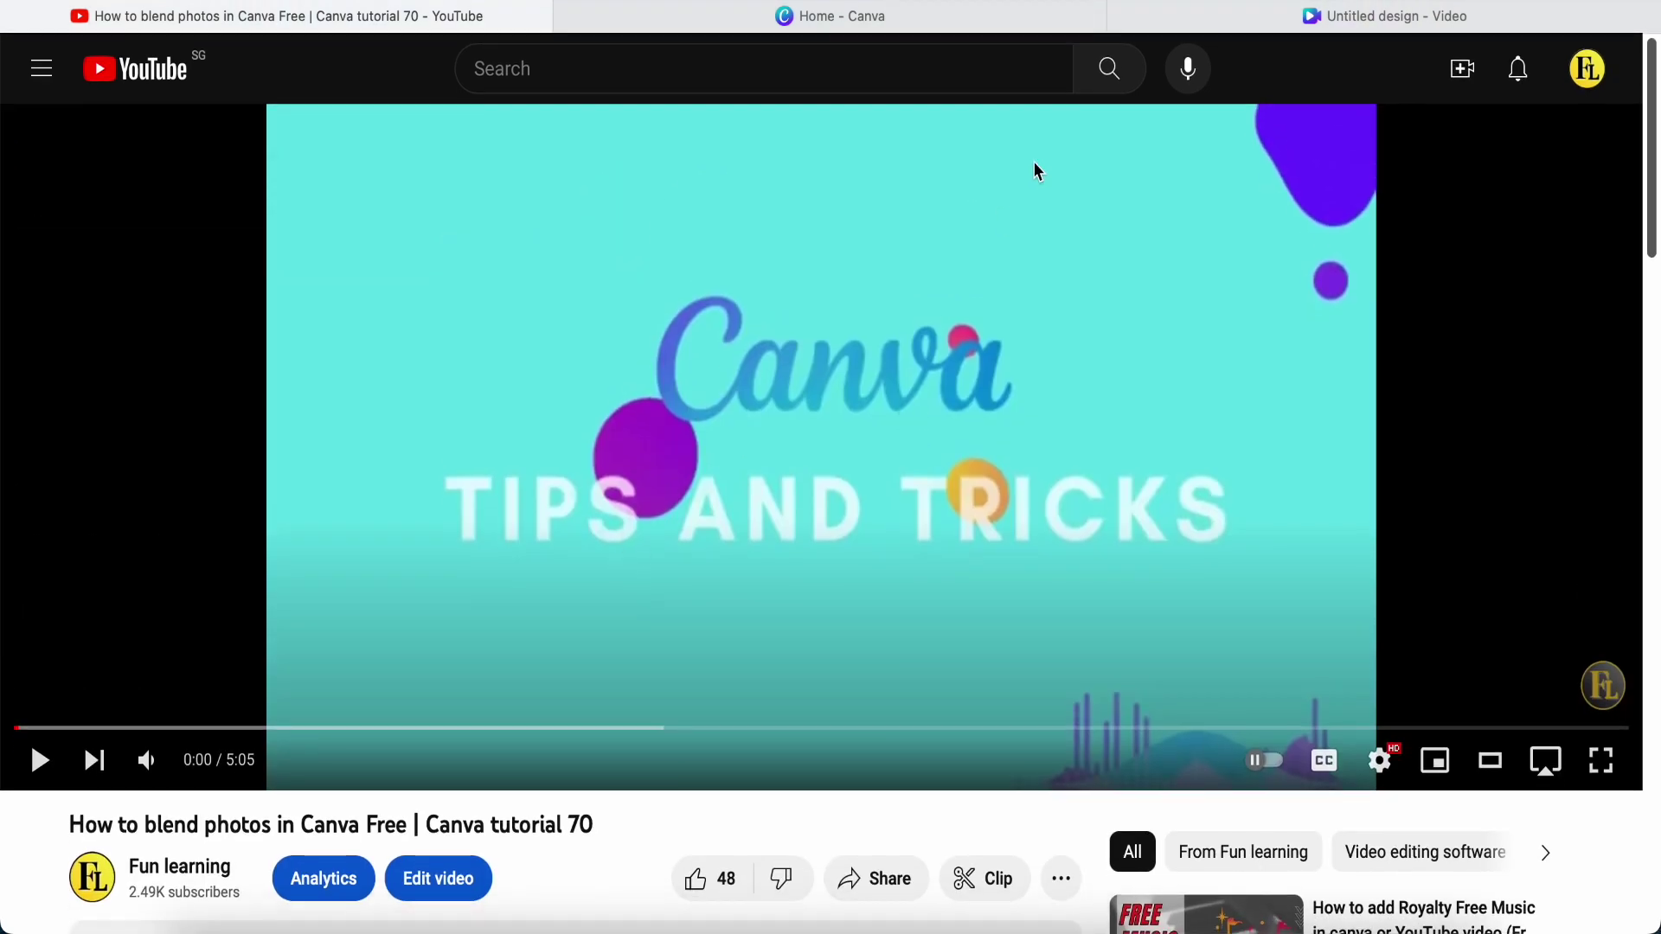
left_click(926, 21)
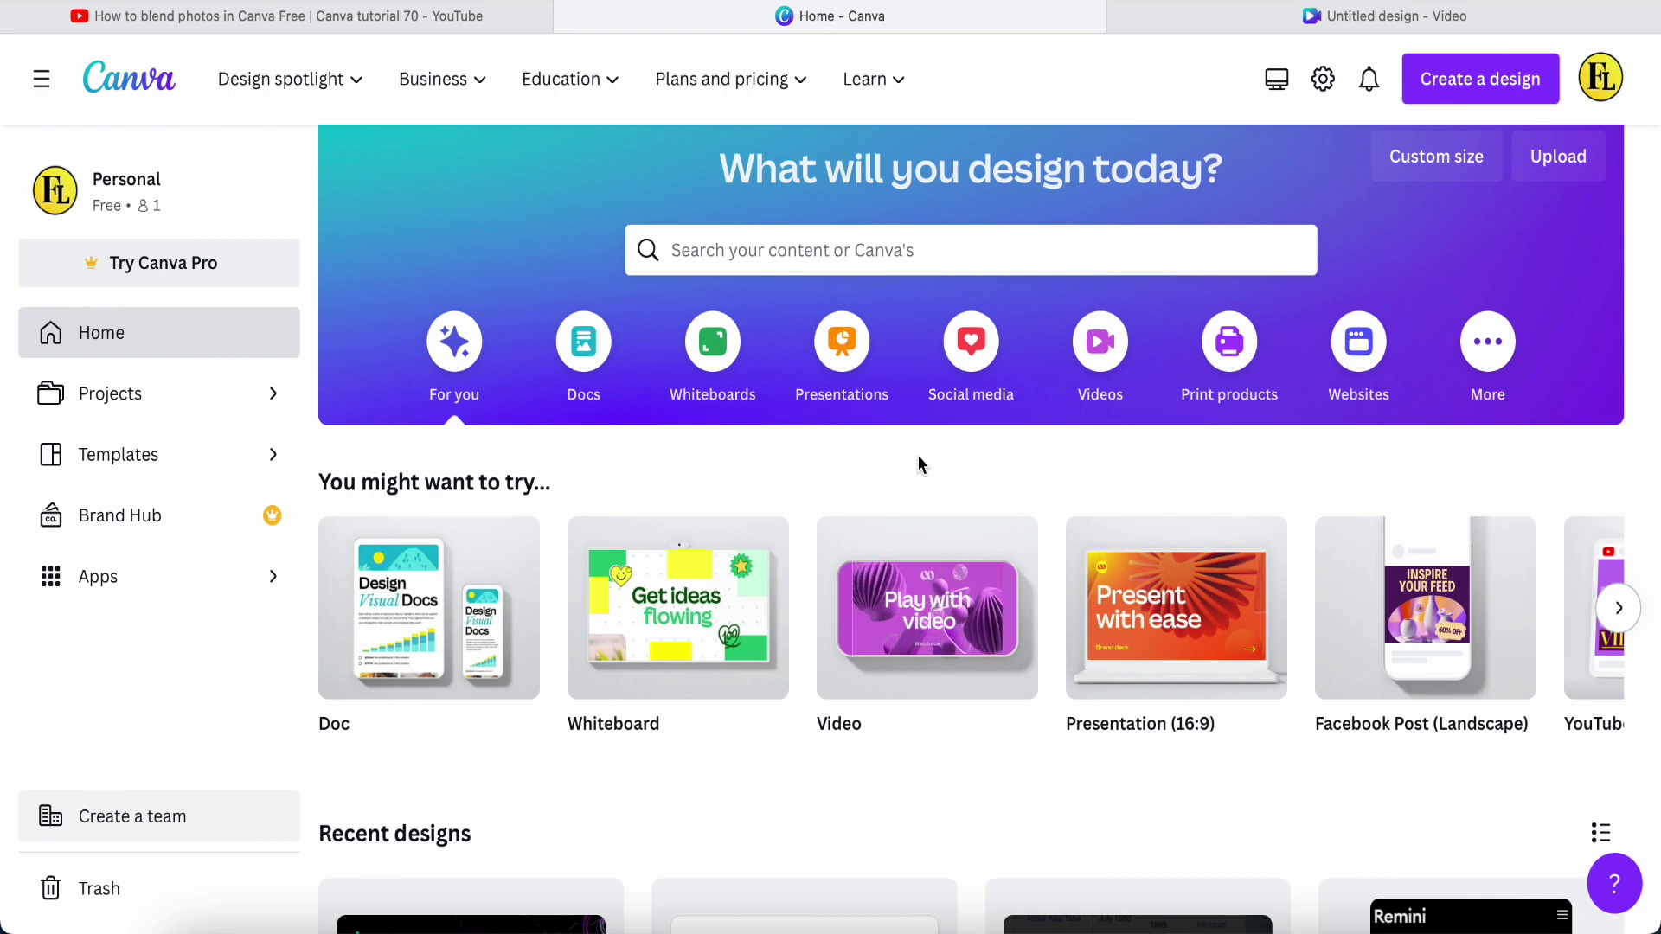
mouse_move(896, 625)
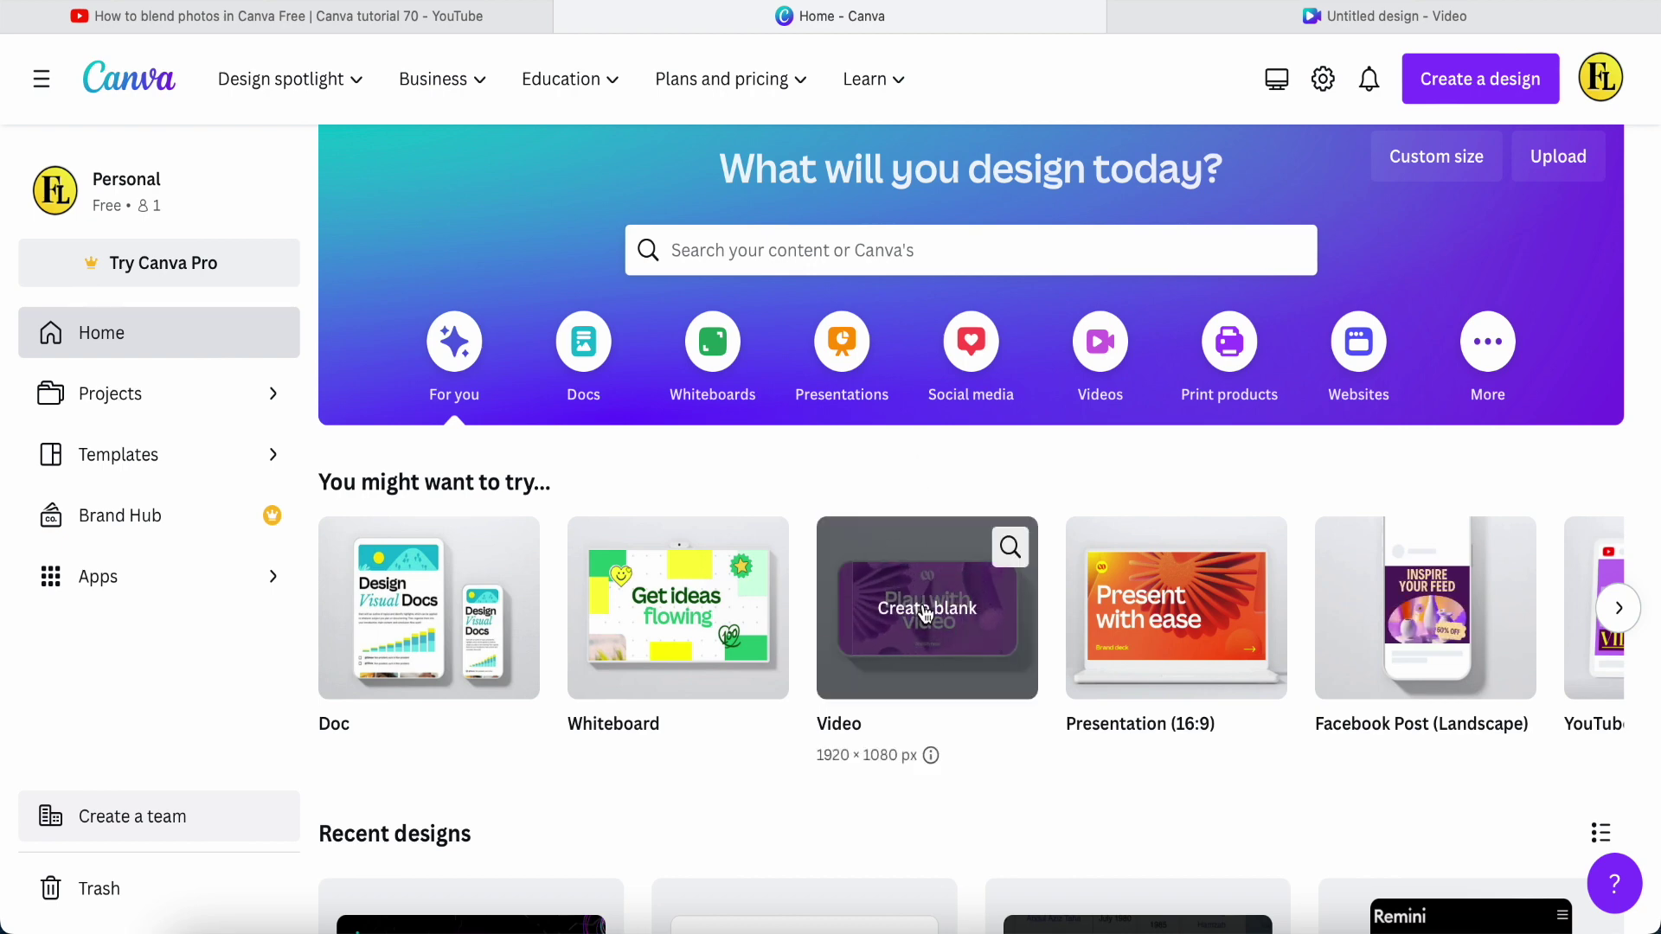
left_click(925, 610)
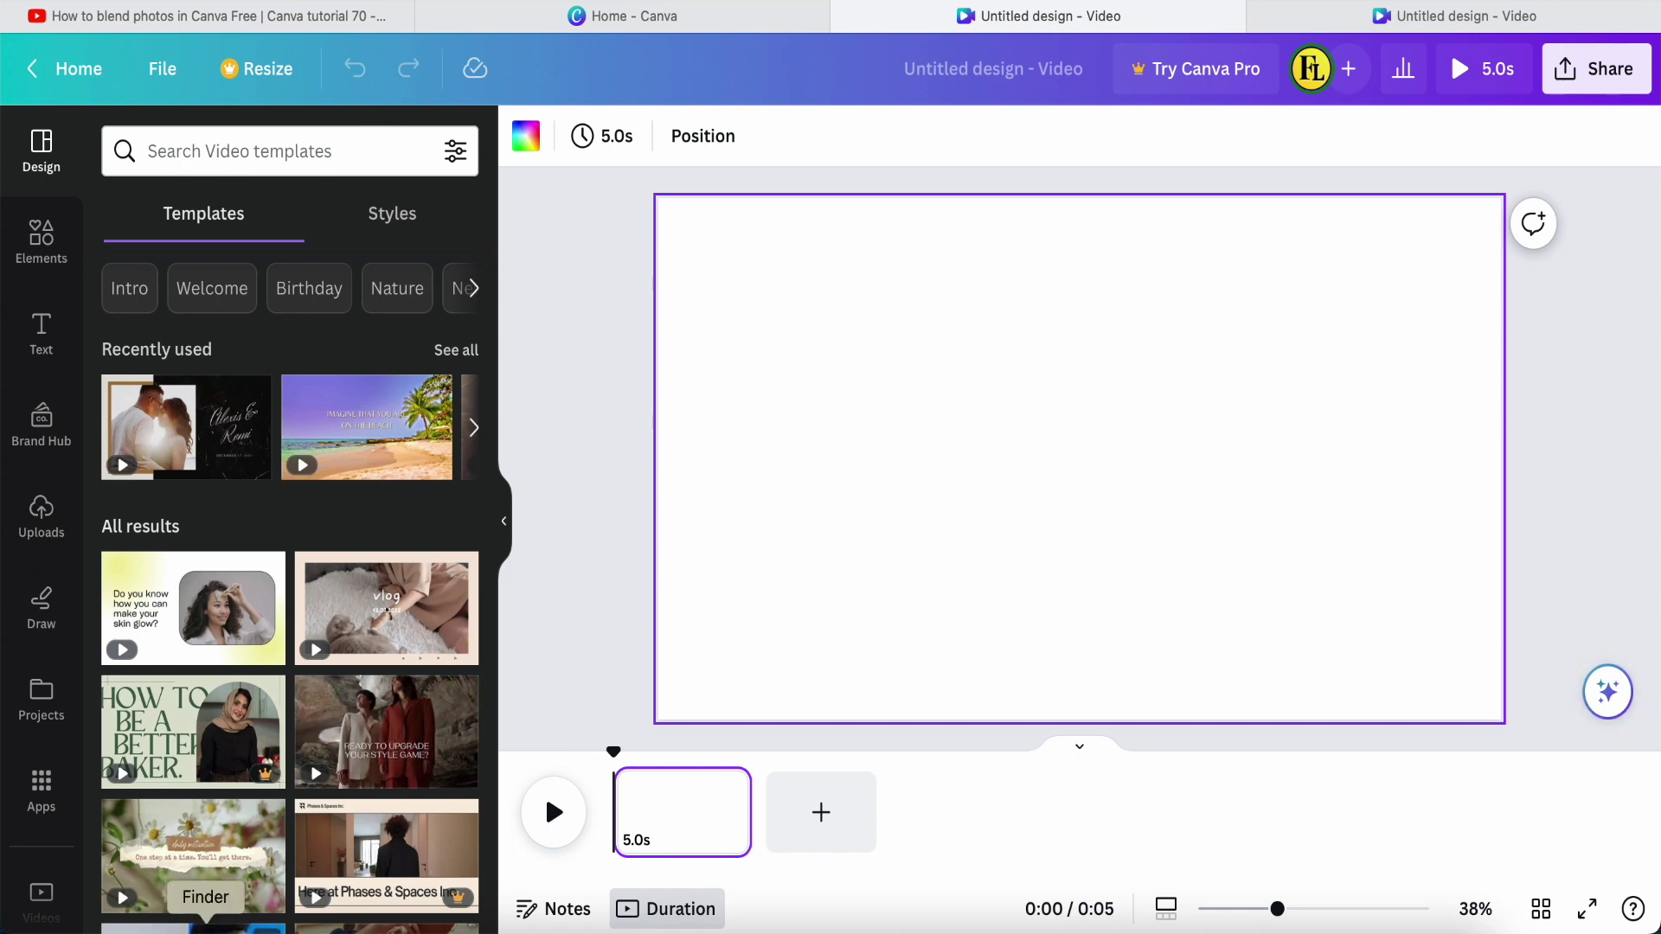
Step: Find Untitled design-24.mp4 among the recent files in Finder and play it to preview the blended silhouette and clouds
left_click(205, 924)
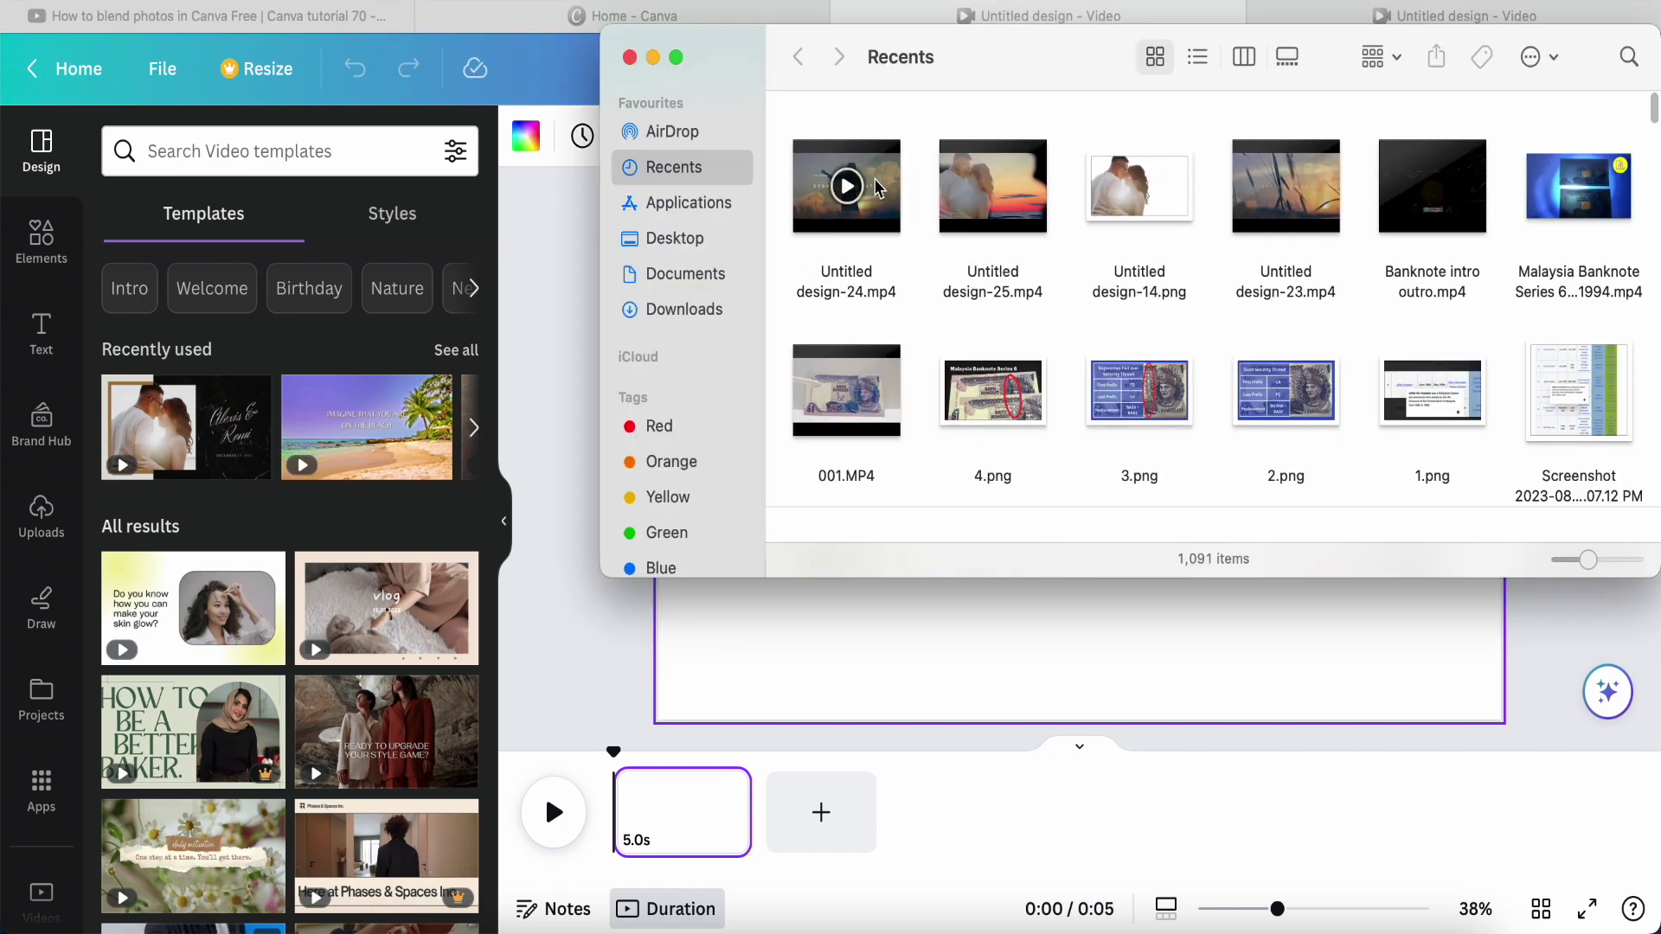
left_click(870, 219)
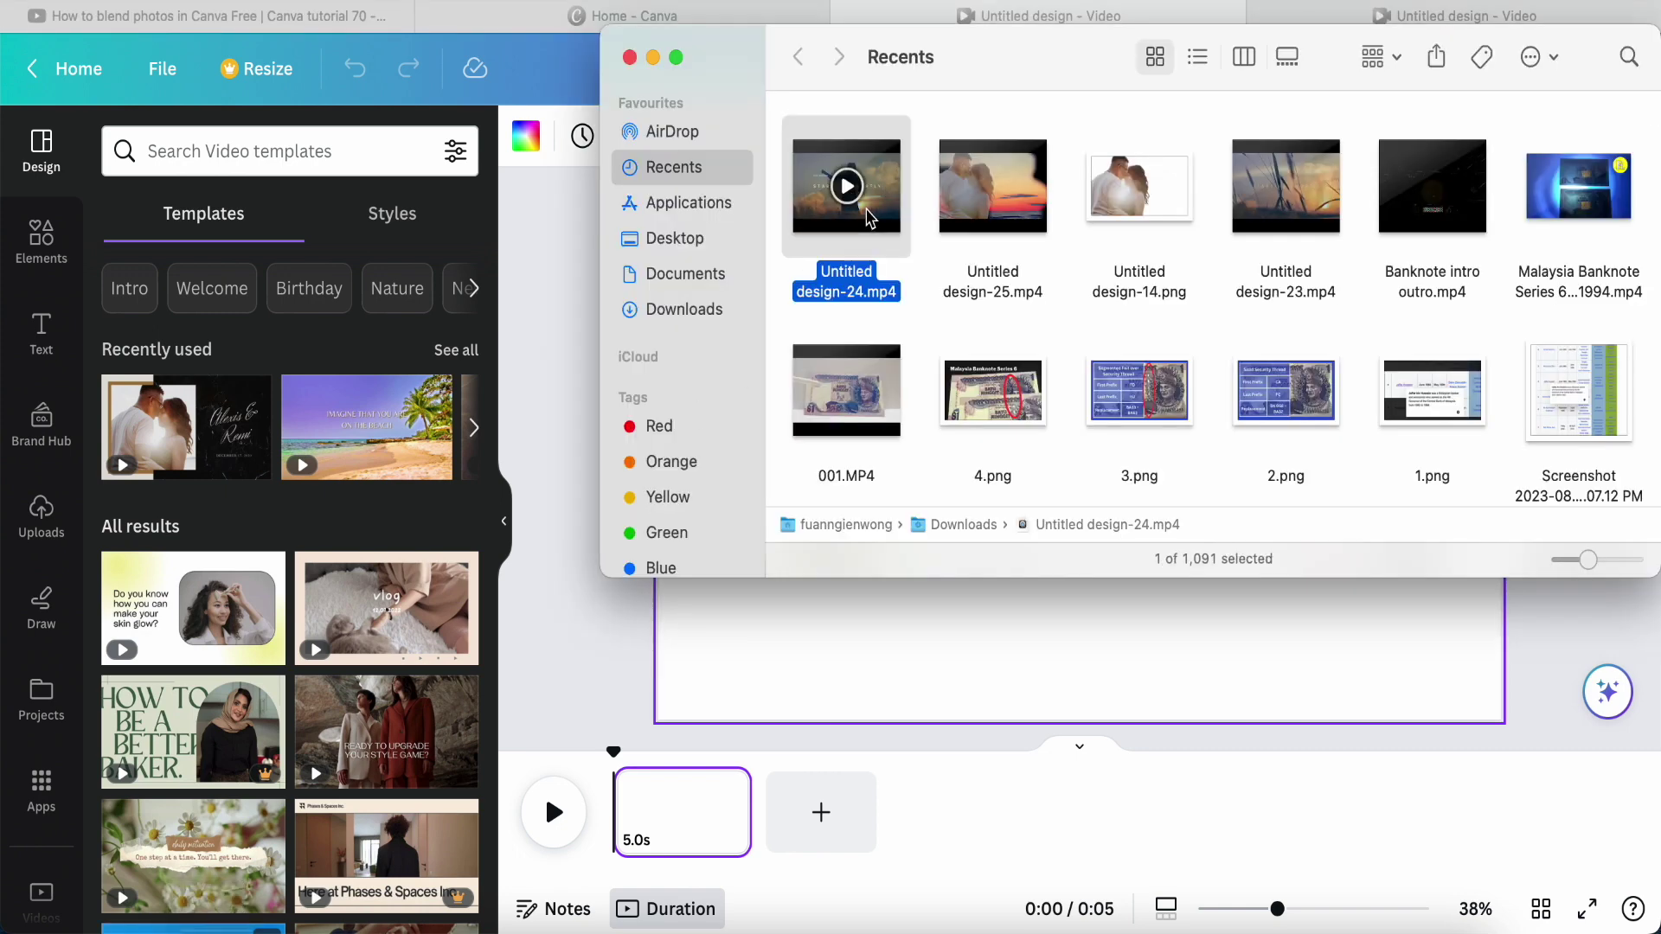
double_click(854, 278)
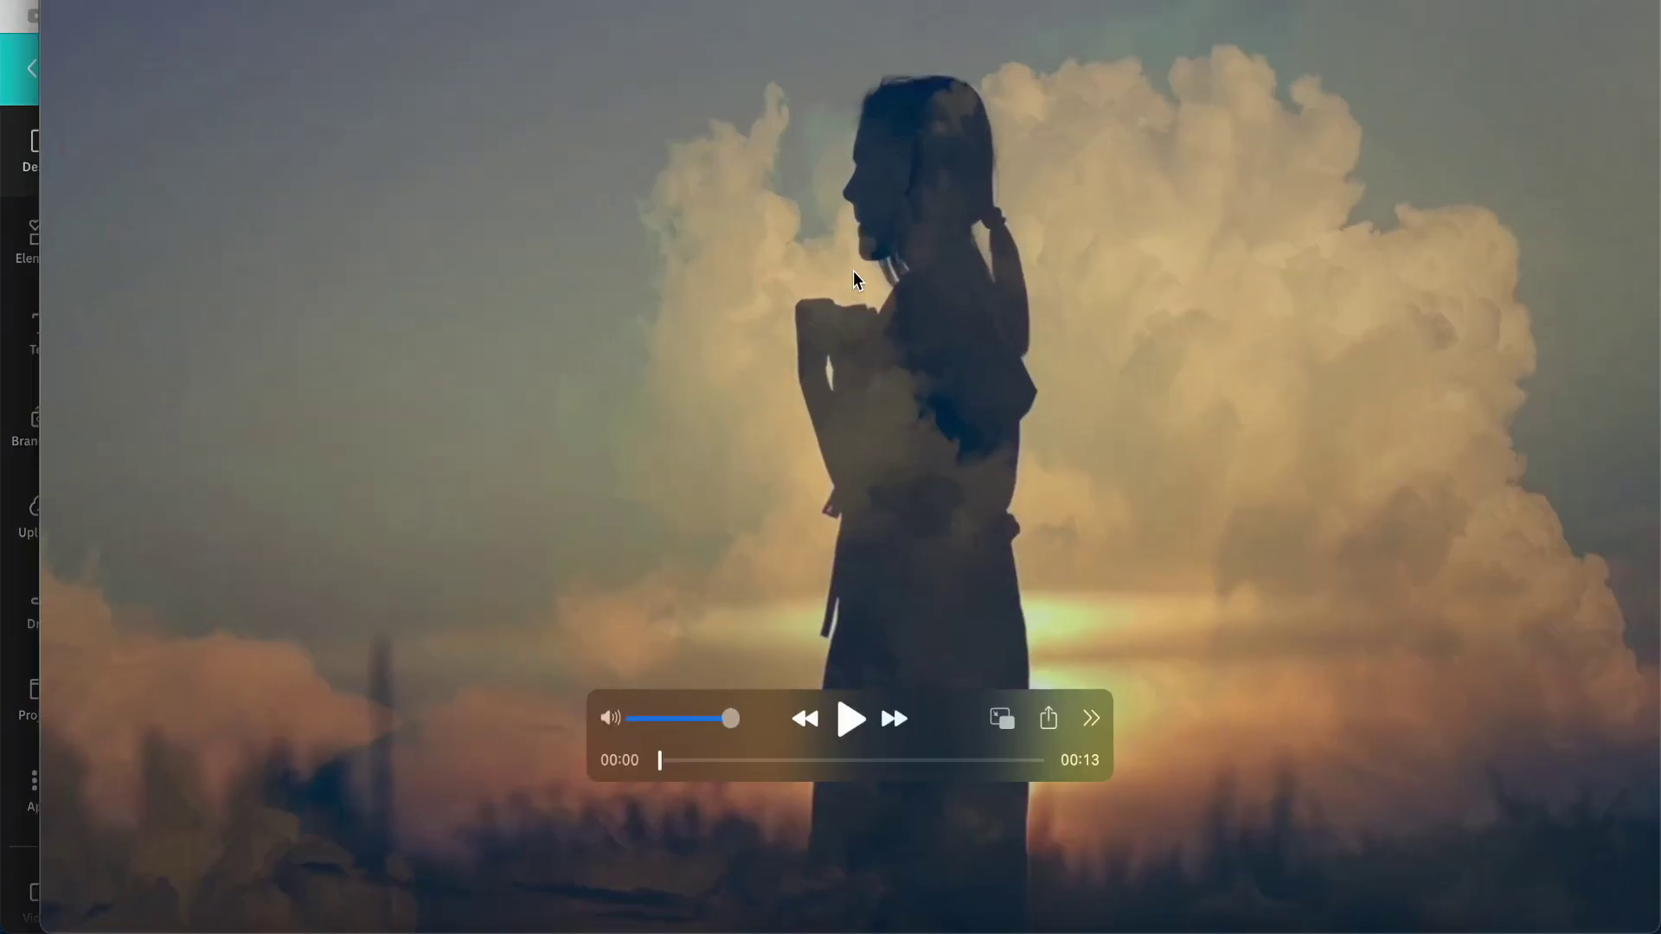
left_click_drag(839, 277, 833, 315)
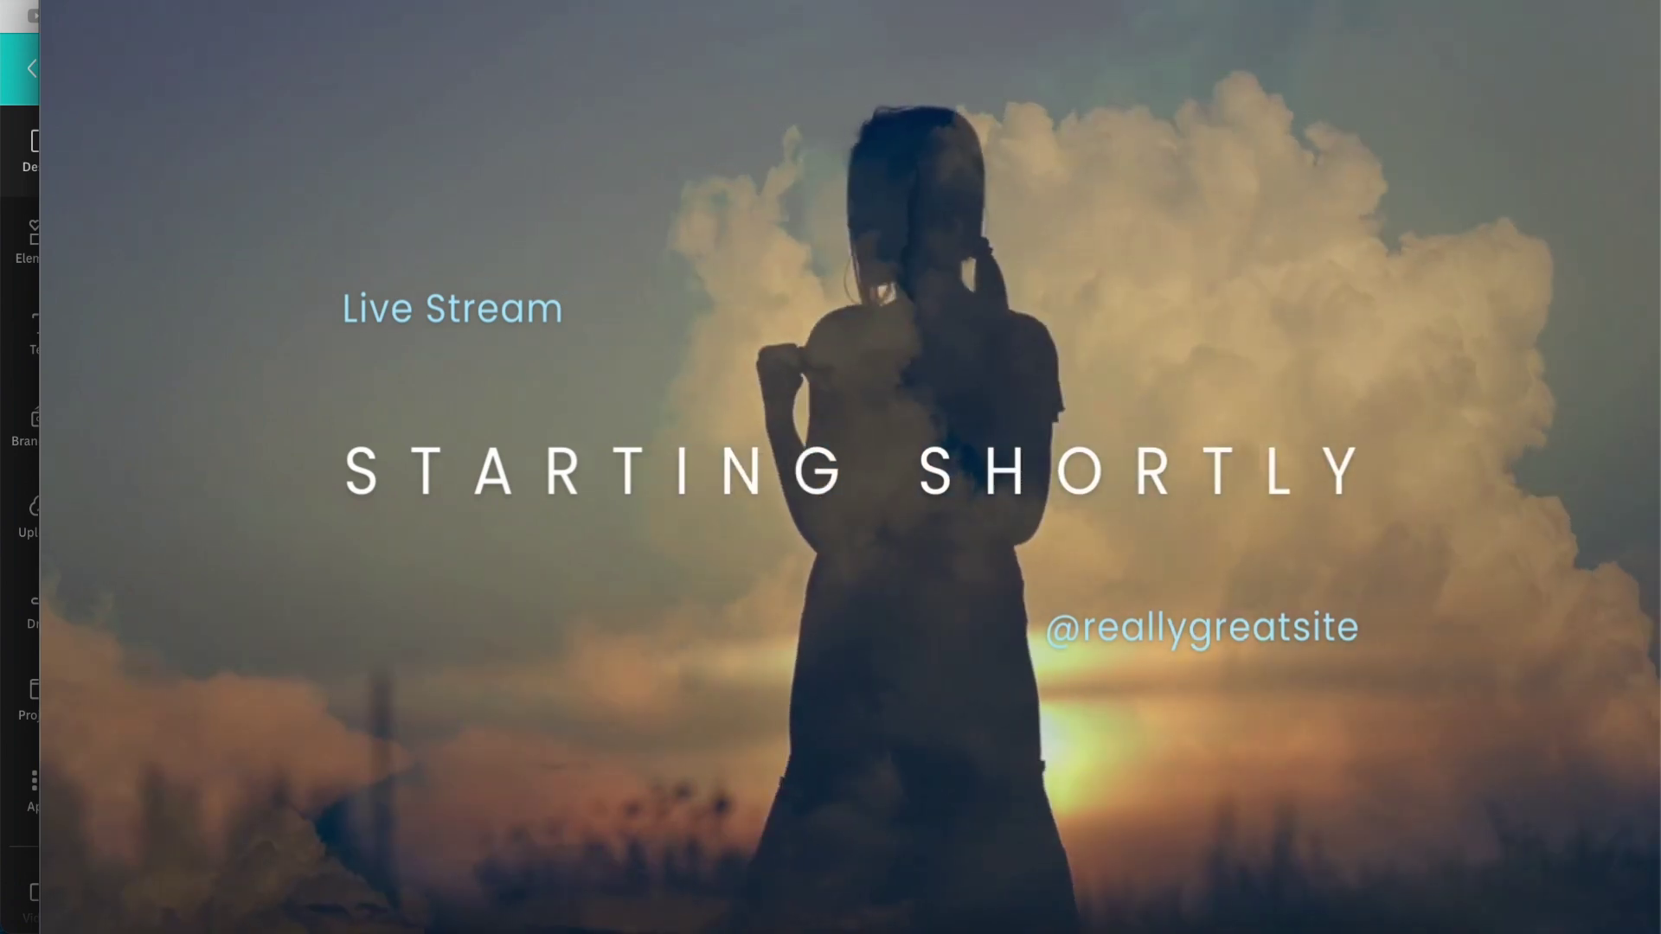
mouse_move(1425, 775)
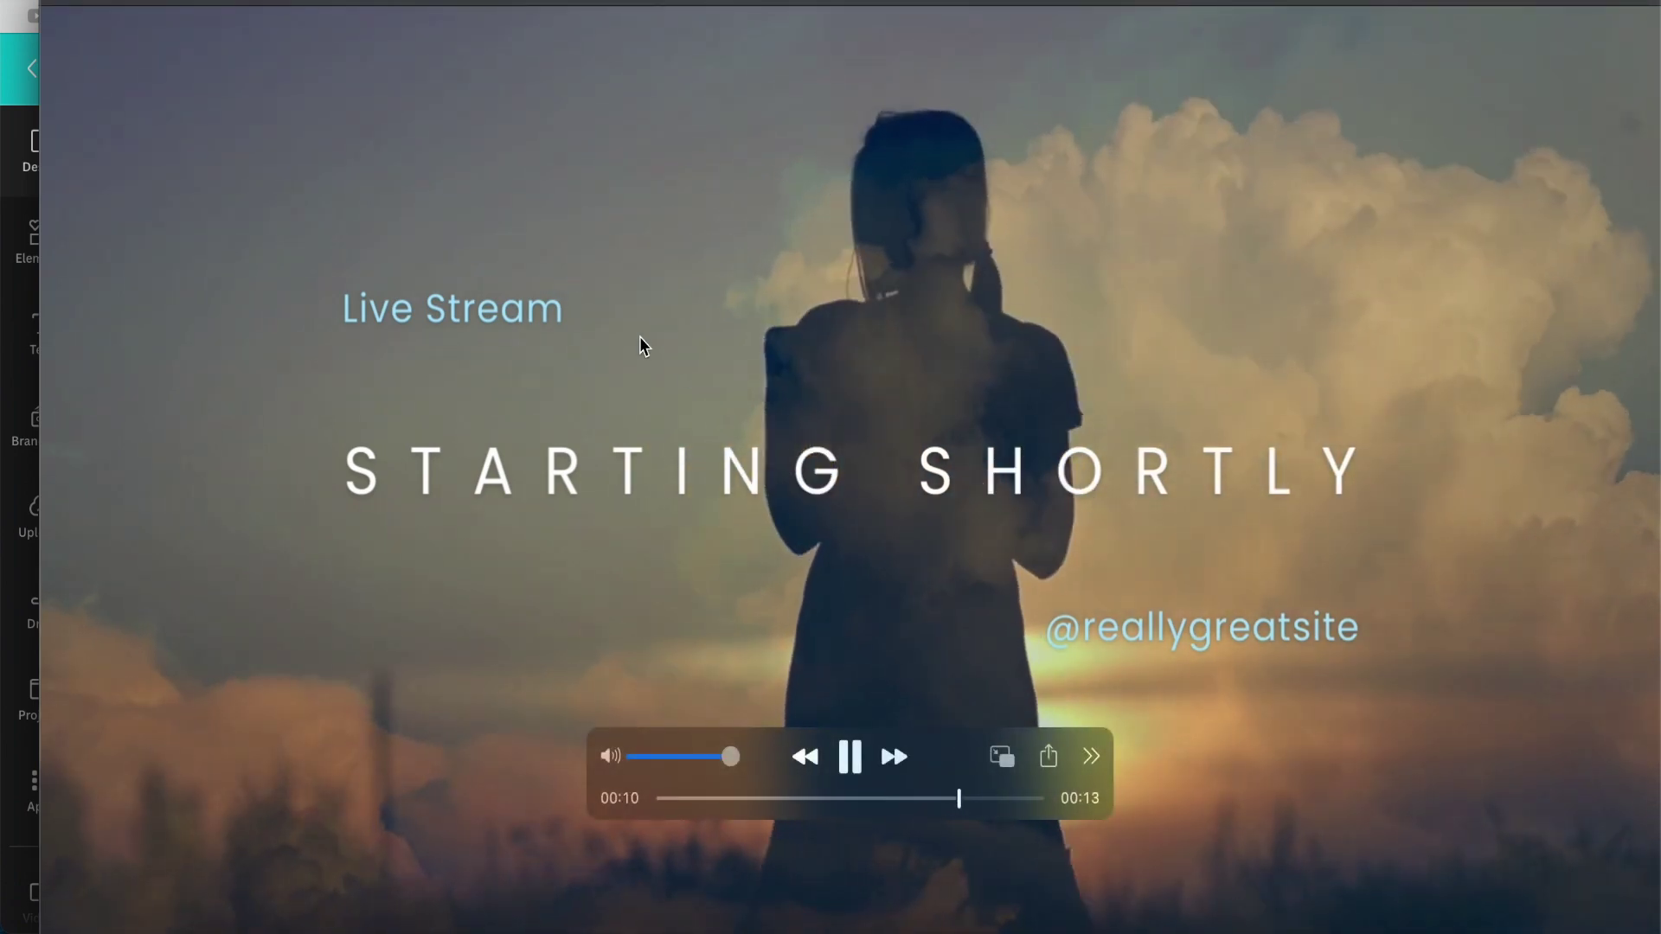
left_click(57, 3)
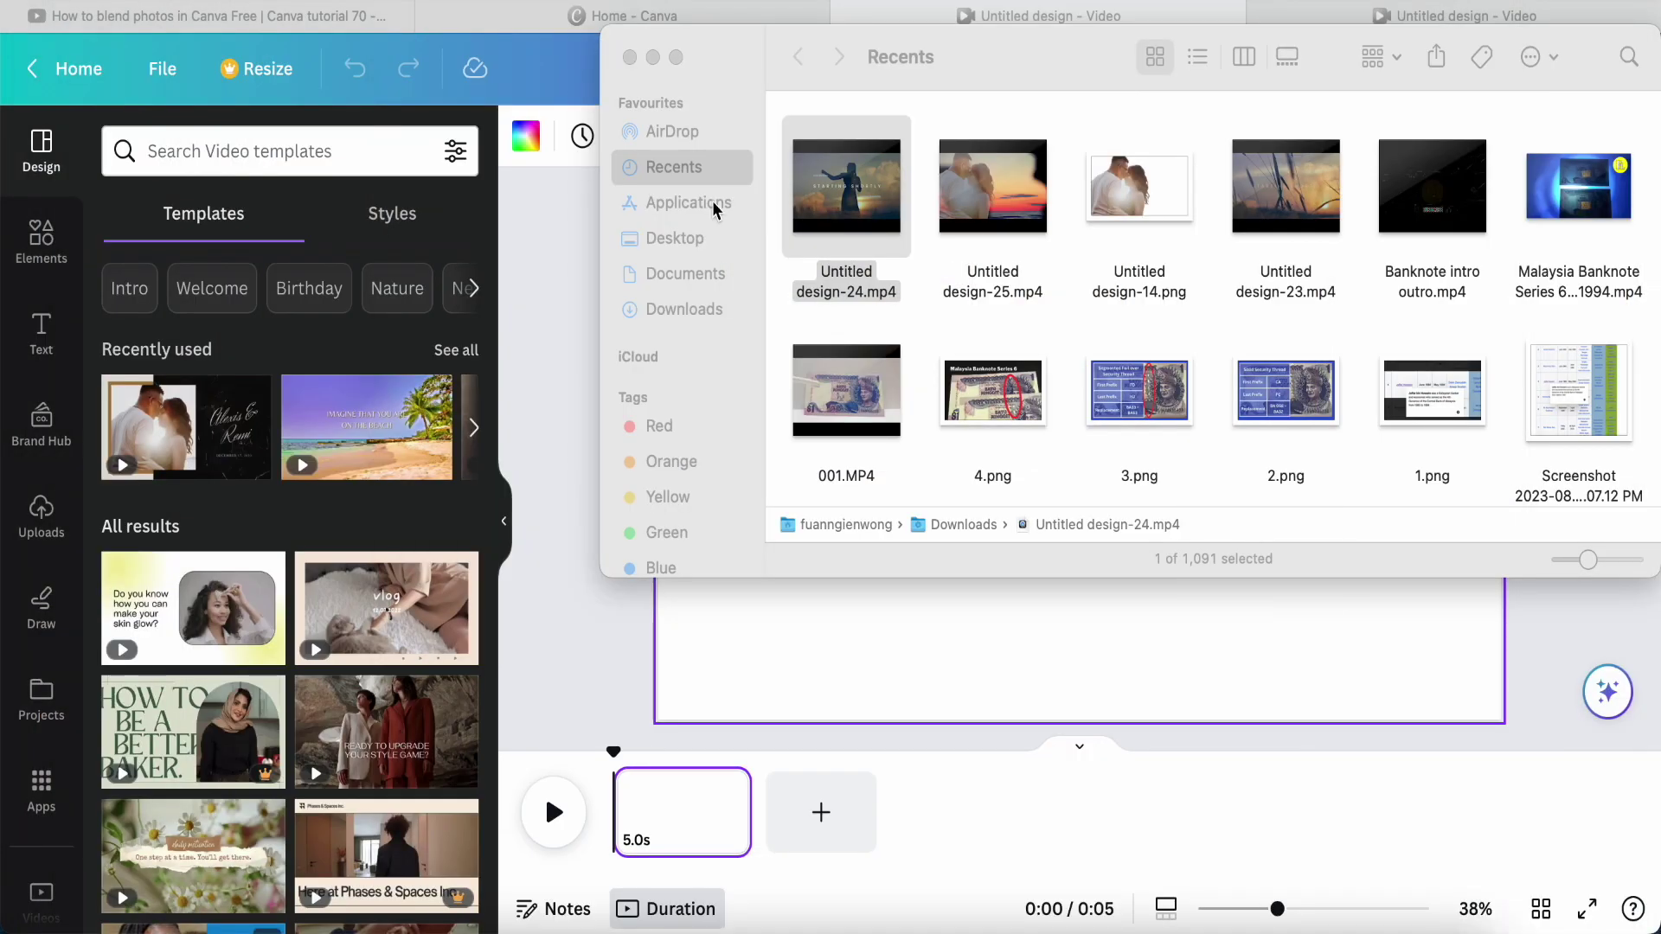
Step: Play Untitled design-25.mp4 to preview the couple blended with the beach sunset, and close the file window
double_click(991, 273)
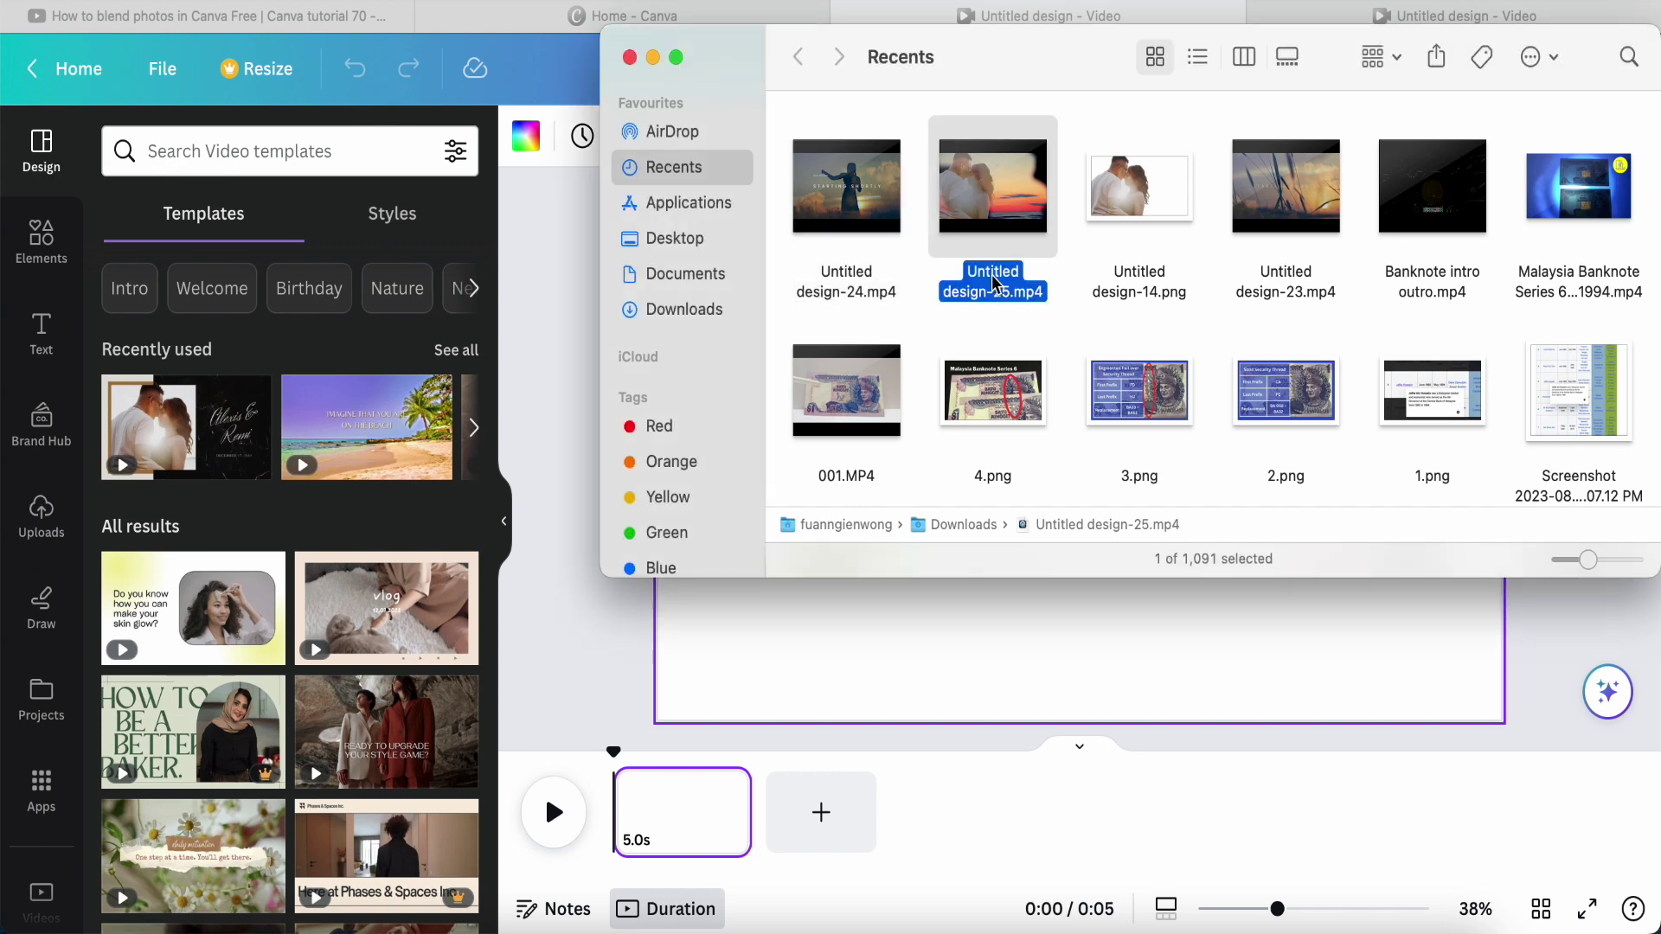
left_click_drag(973, 268, 971, 299)
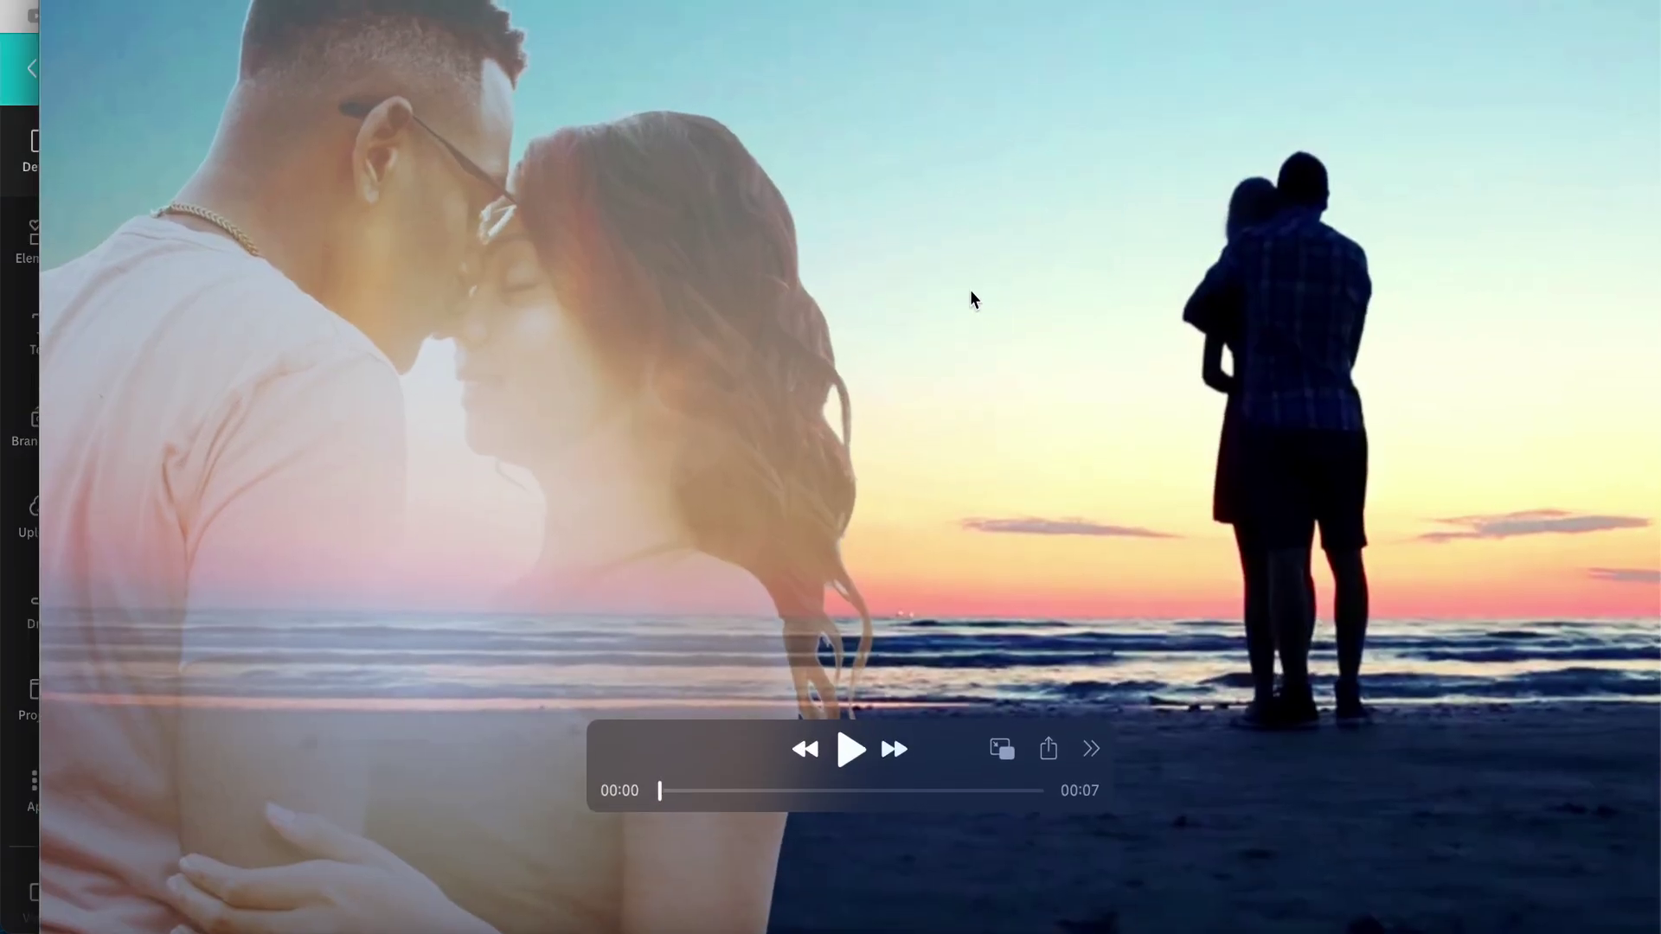
left_click(847, 755)
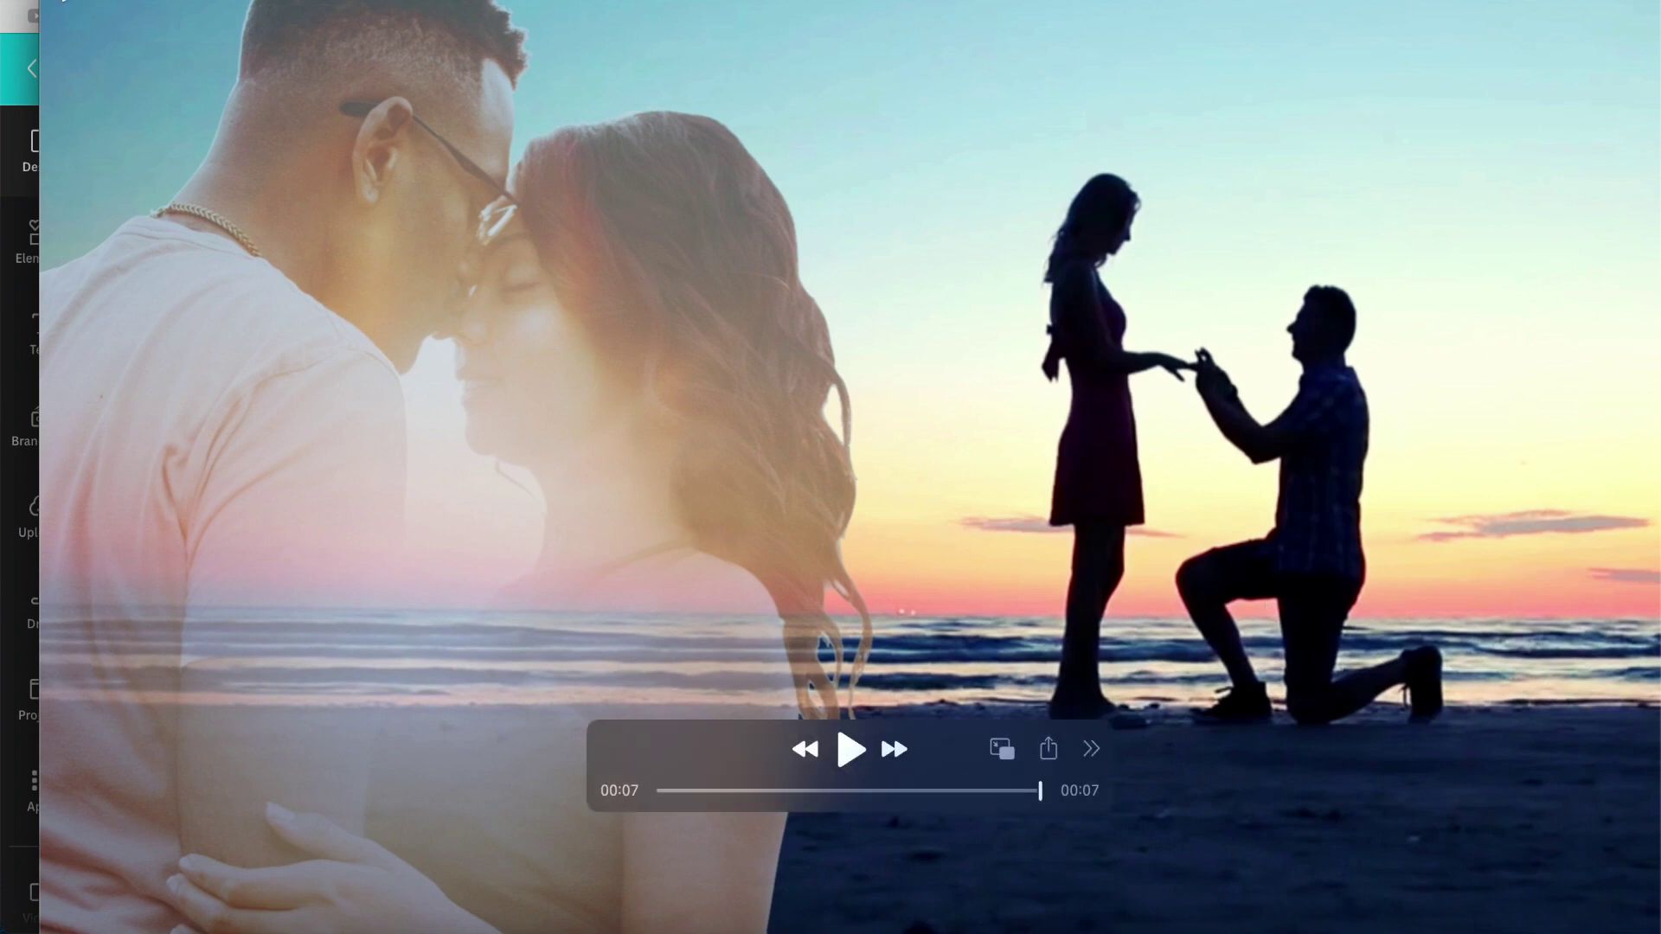
key("Escape")
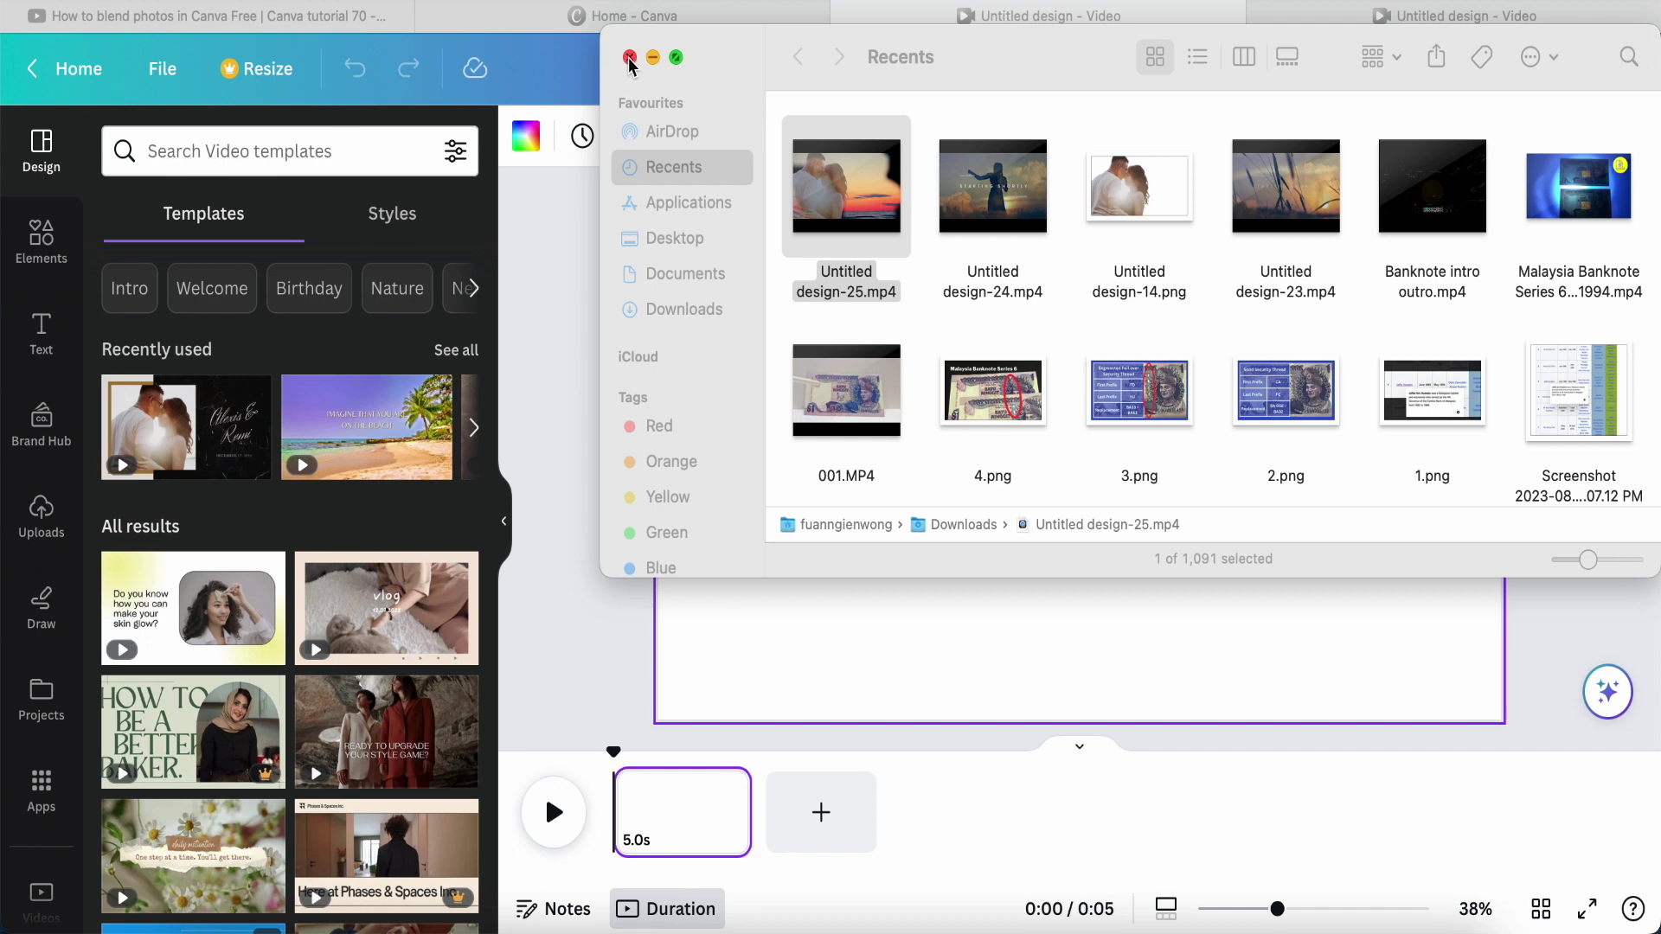
left_click(630, 58)
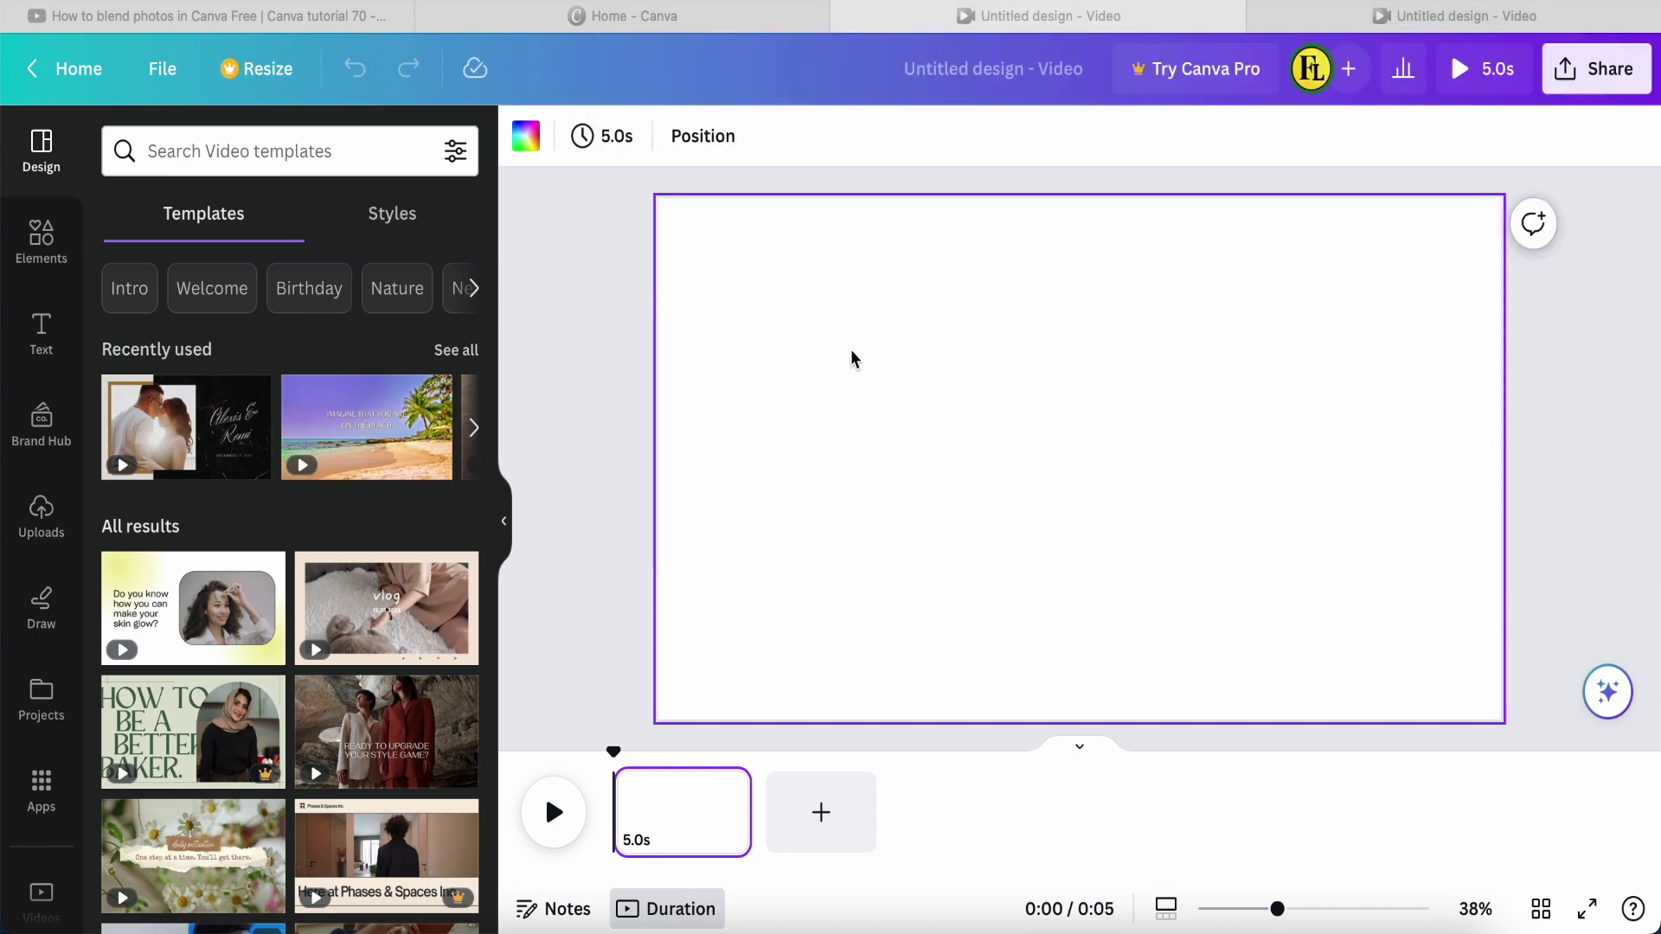
Step: Apply the recently used Blue Minimalist Live Stream Announcement Video template to the blank page
left_click(697, 26)
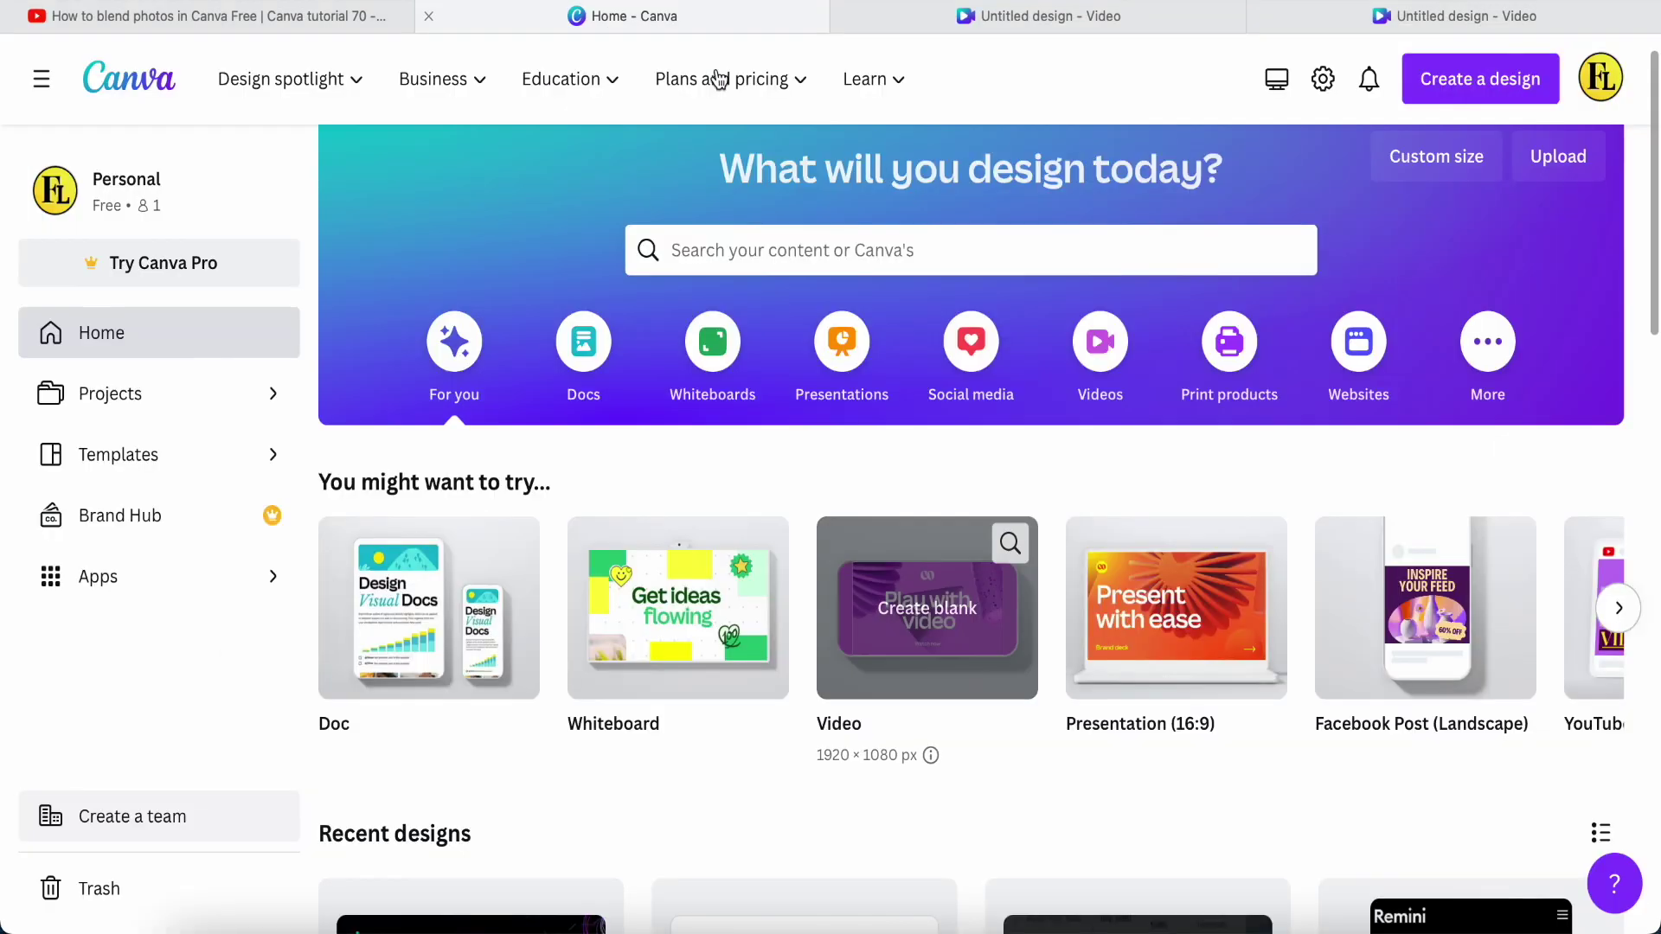
left_click(1090, 23)
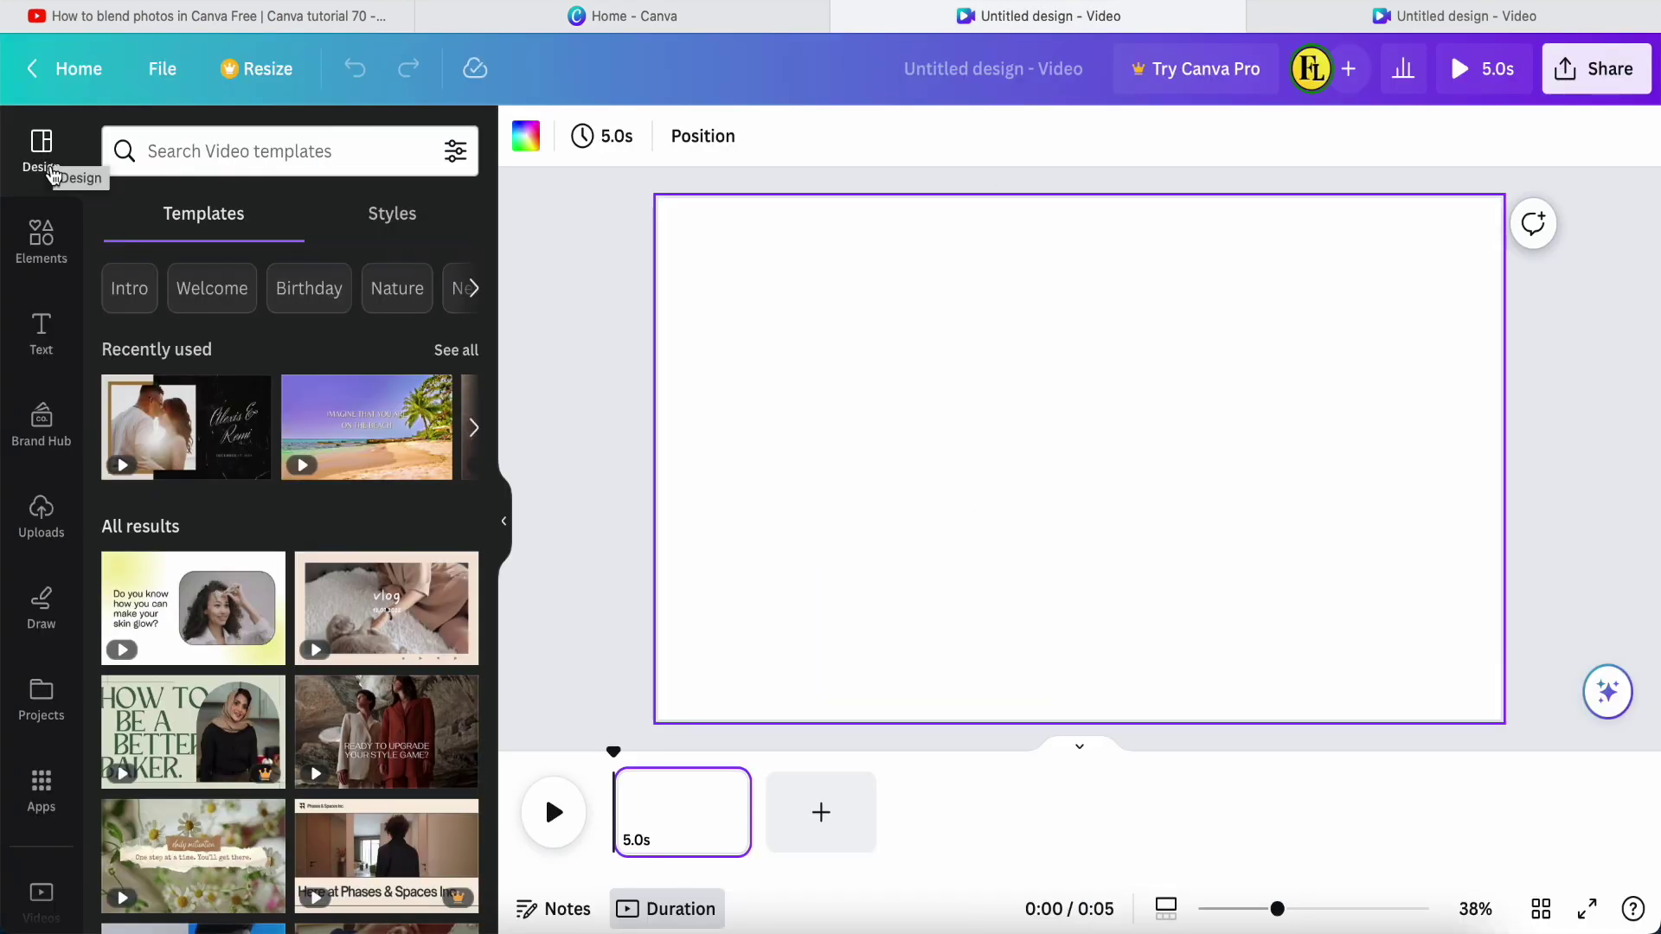
left_click(474, 430)
left_click(474, 433)
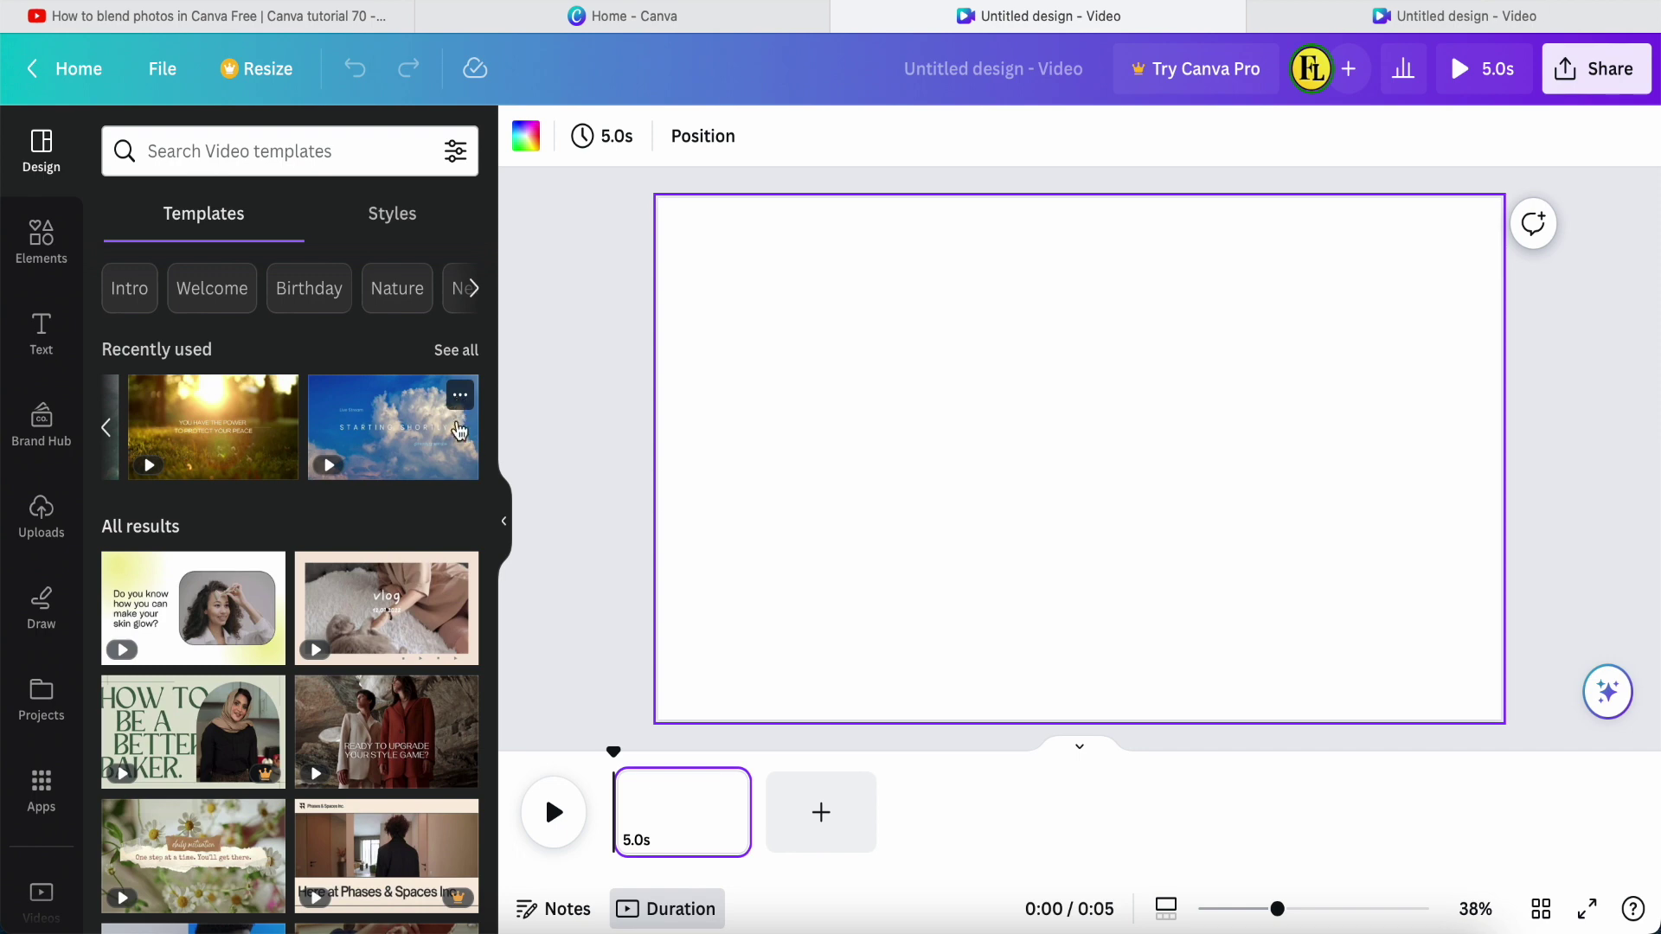
left_click(460, 396)
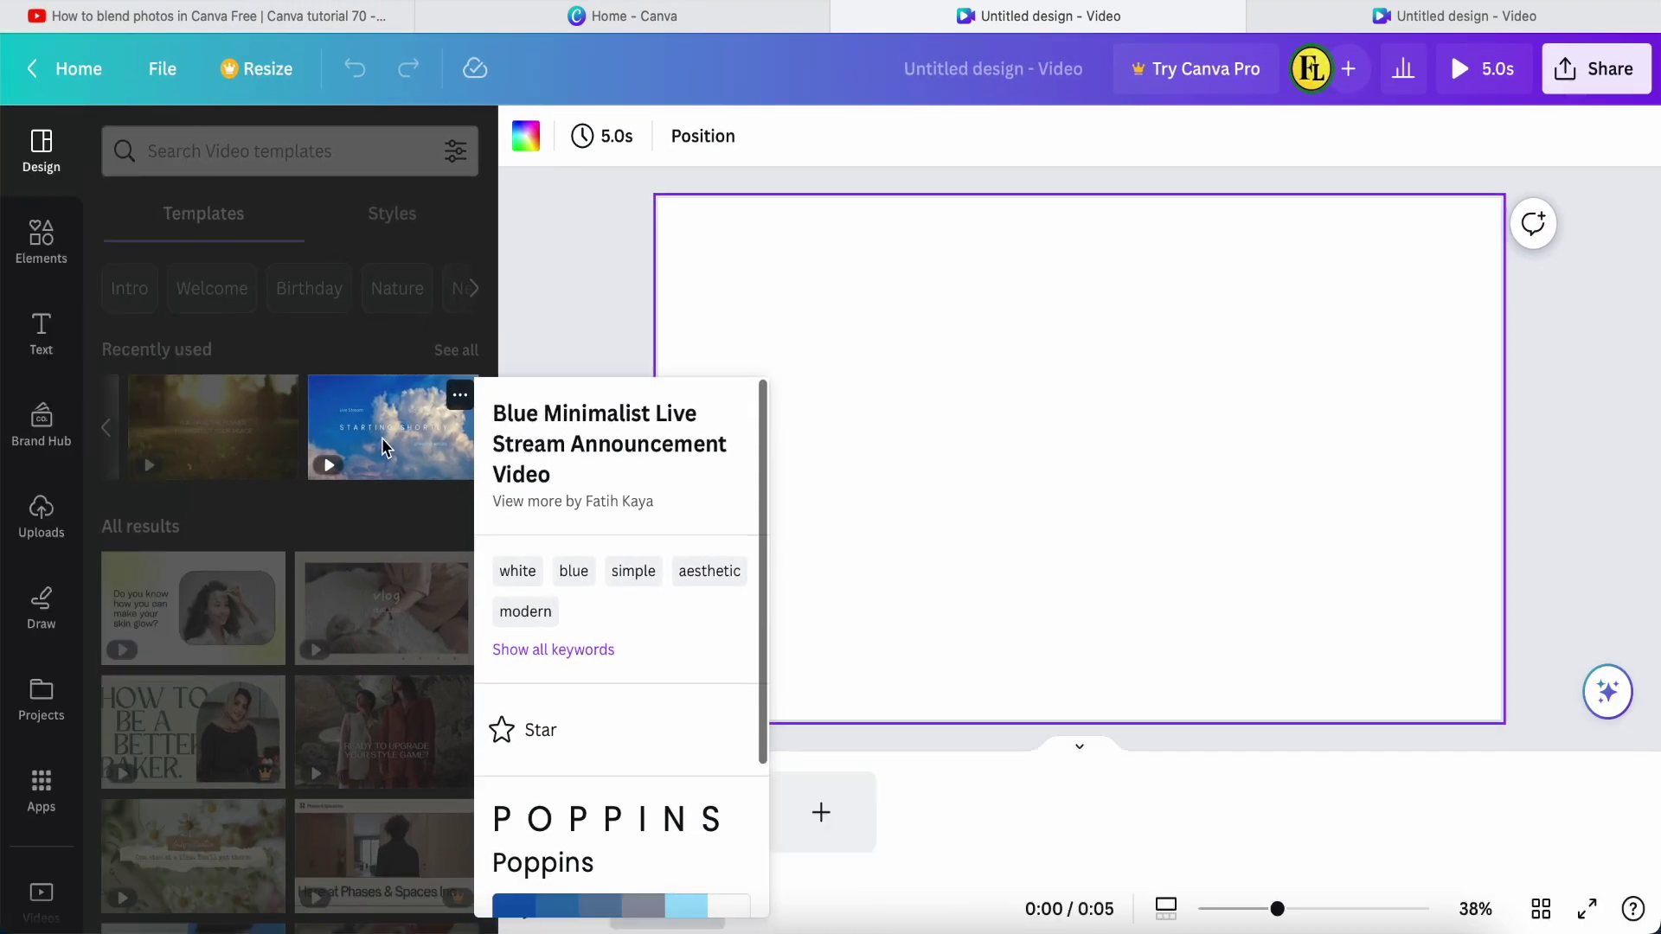
left_click(385, 447)
left_click(385, 447)
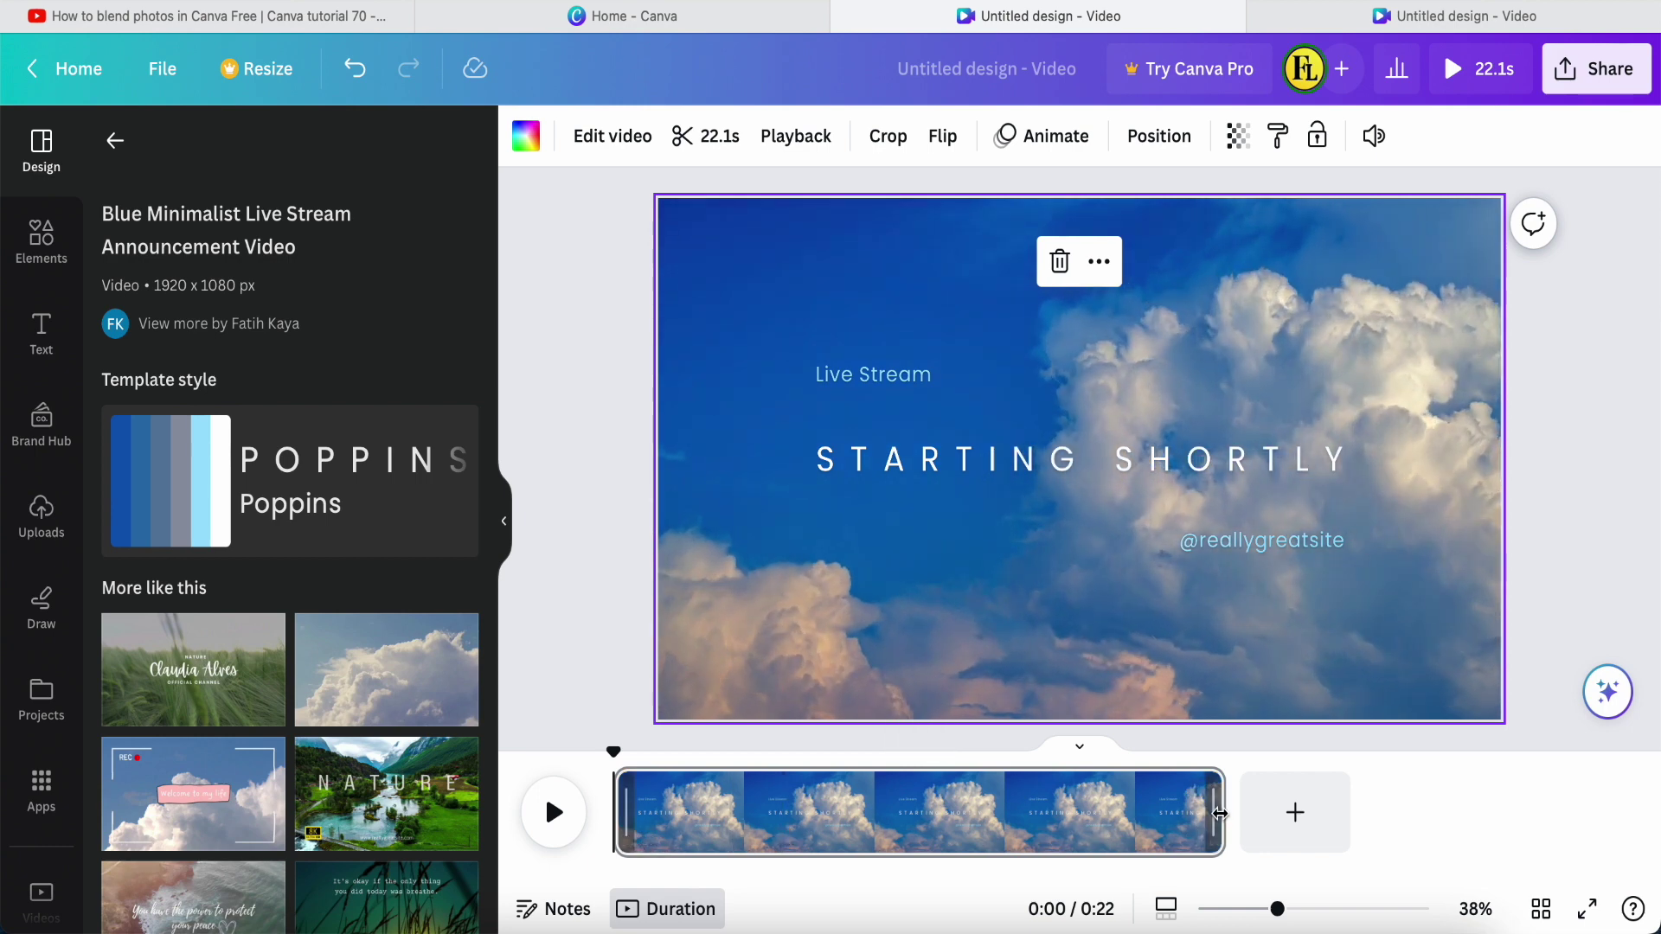
Step: Trim the cloud template page to 6.0 seconds
left_click_drag(1216, 813, 776, 824)
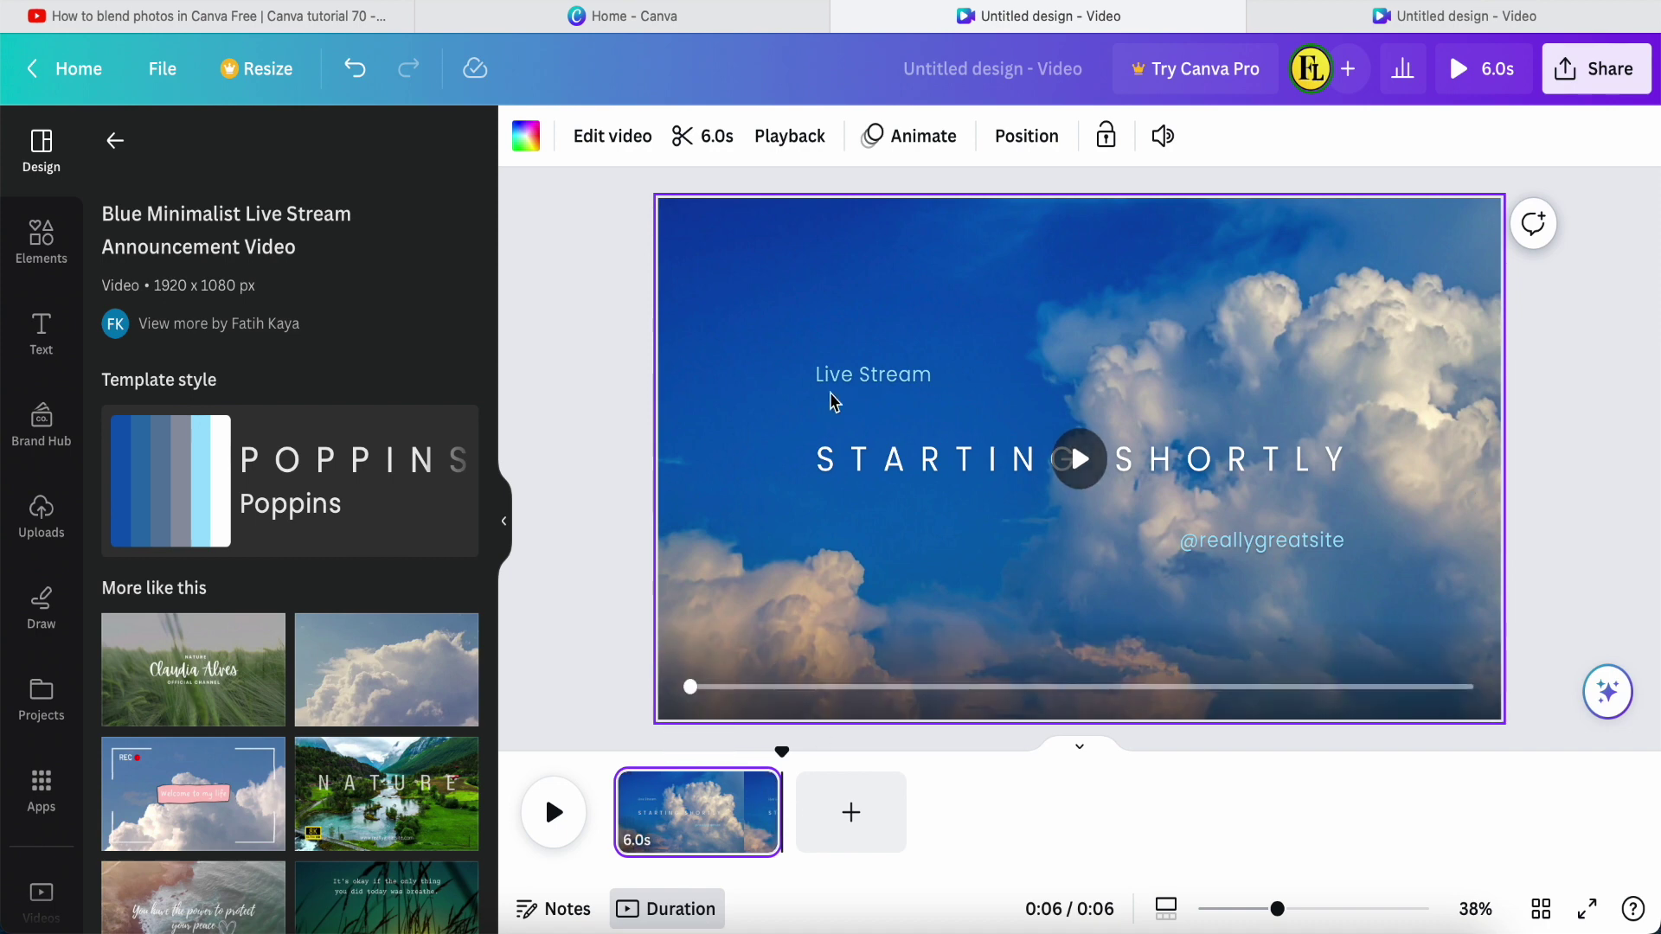
left_click(898, 374)
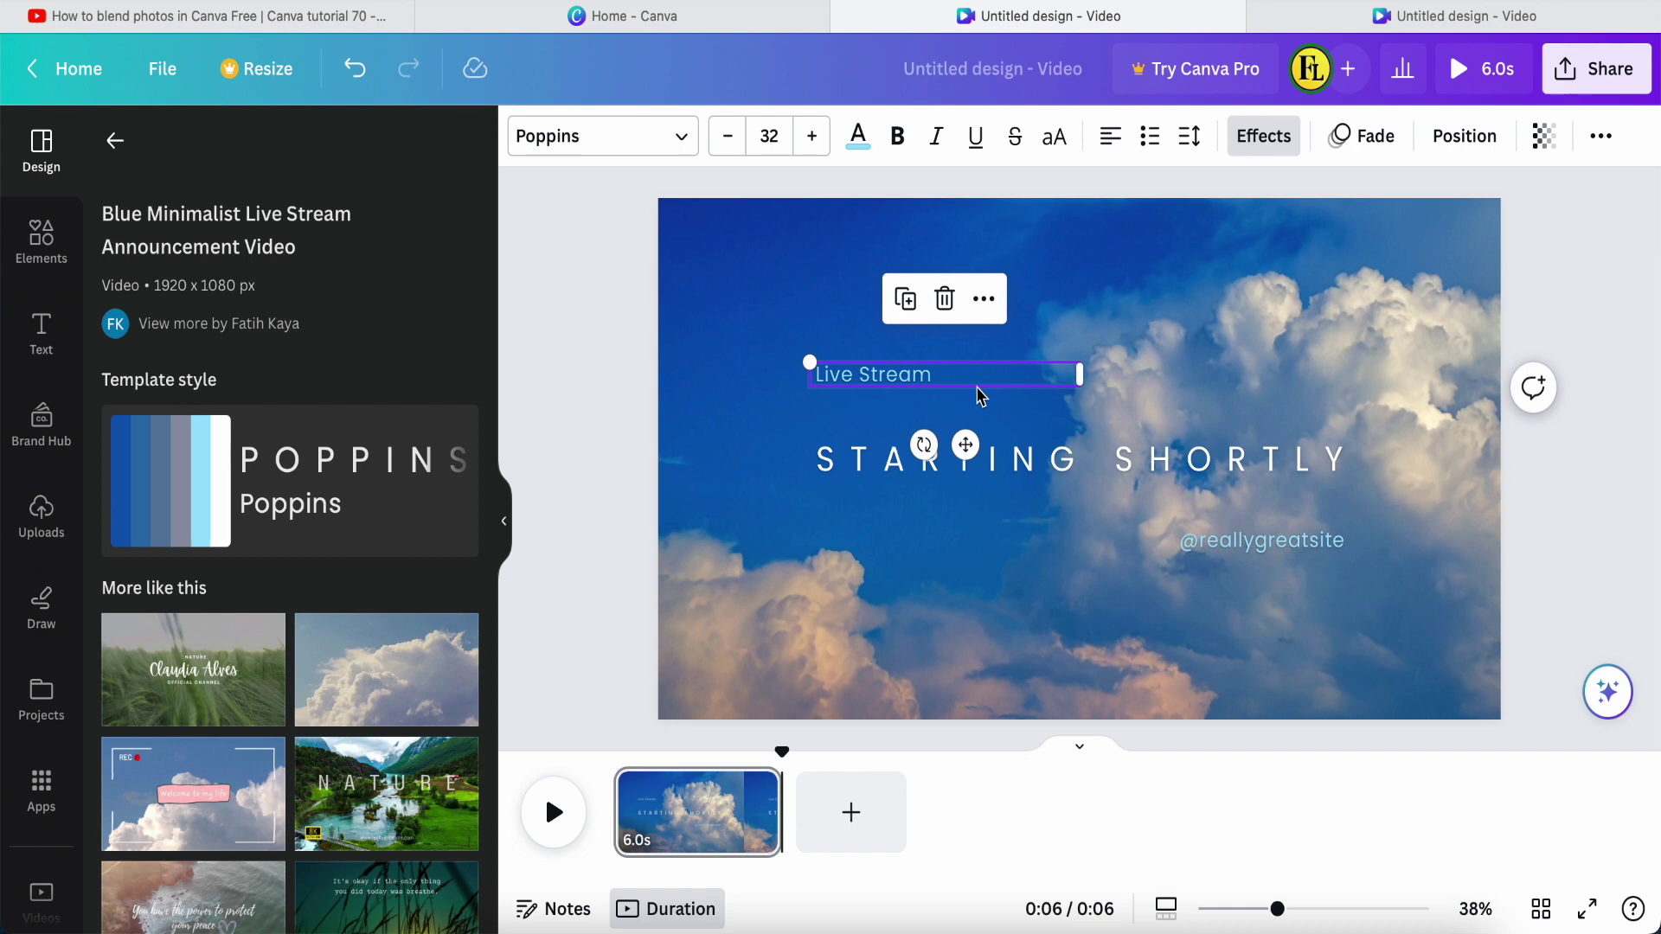
left_click(787, 458)
left_click(771, 402)
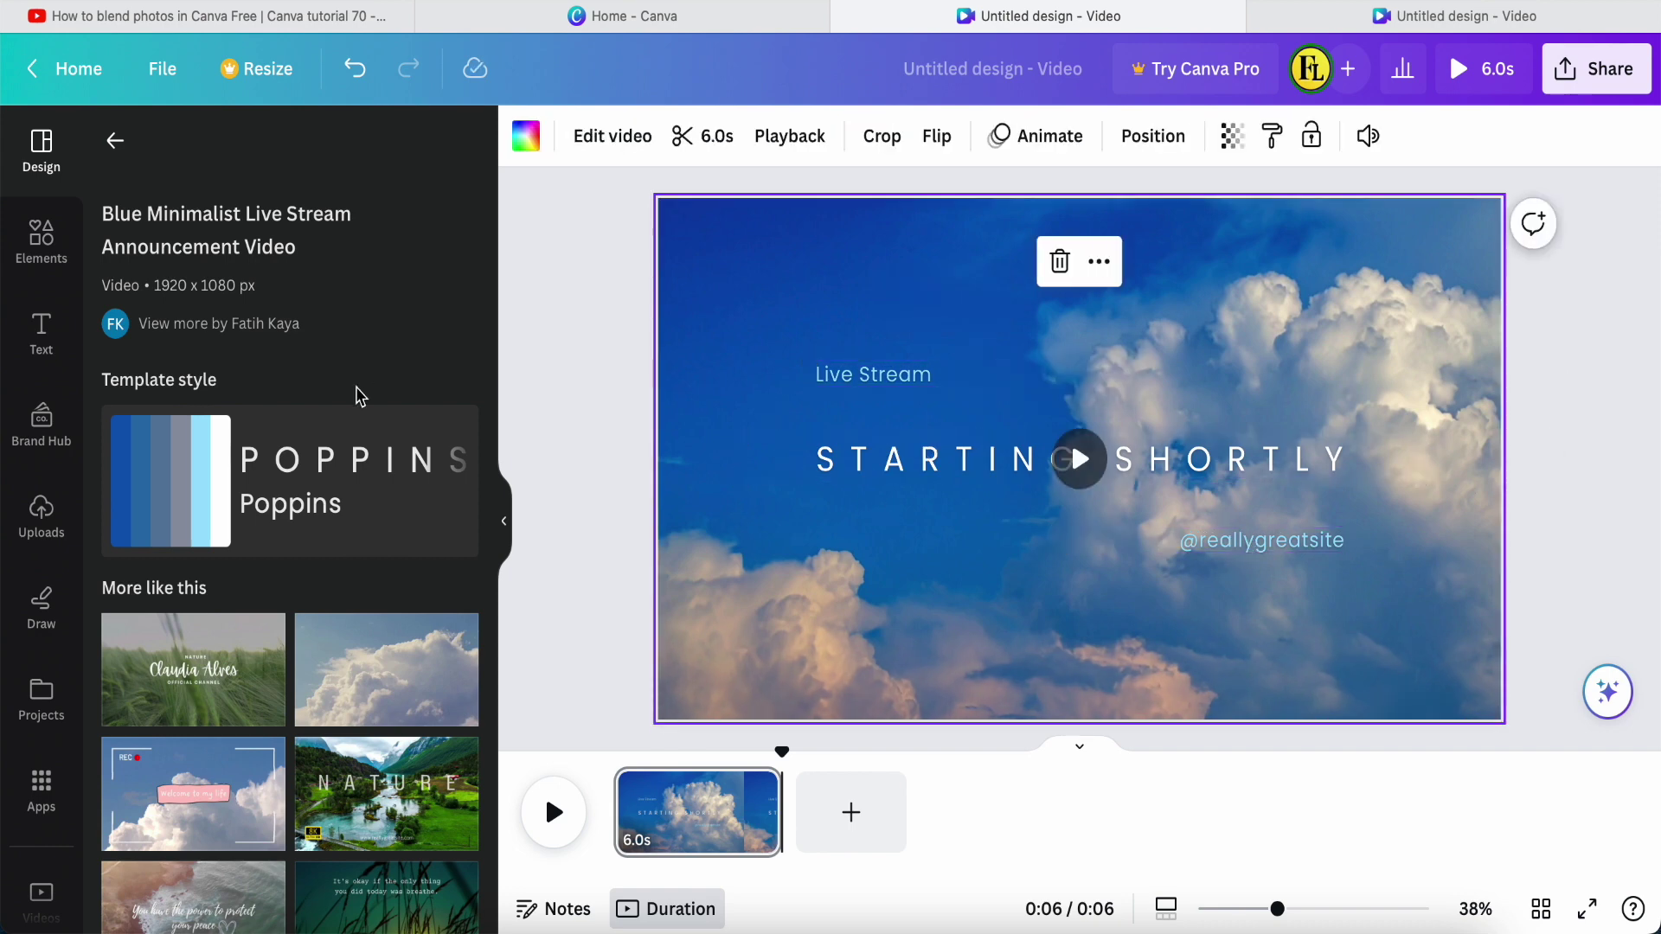
Step: Reapply the Blue Minimalist Live Stream Announcement Video template from the recently used templates
left_click(112, 143)
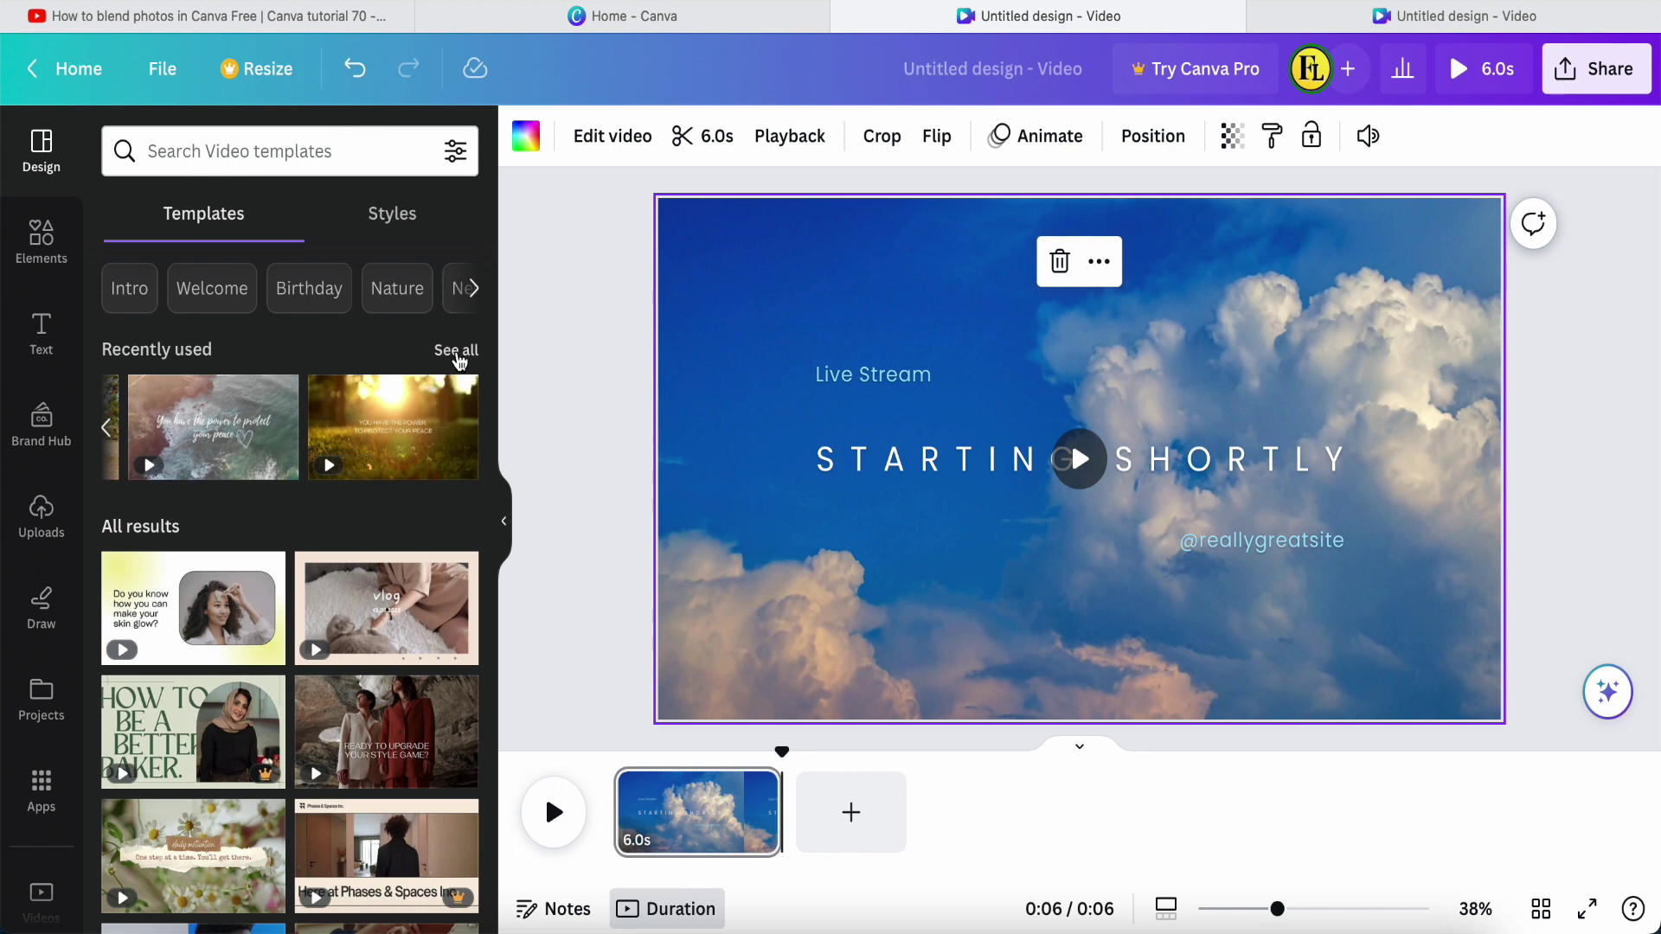
left_click(104, 430)
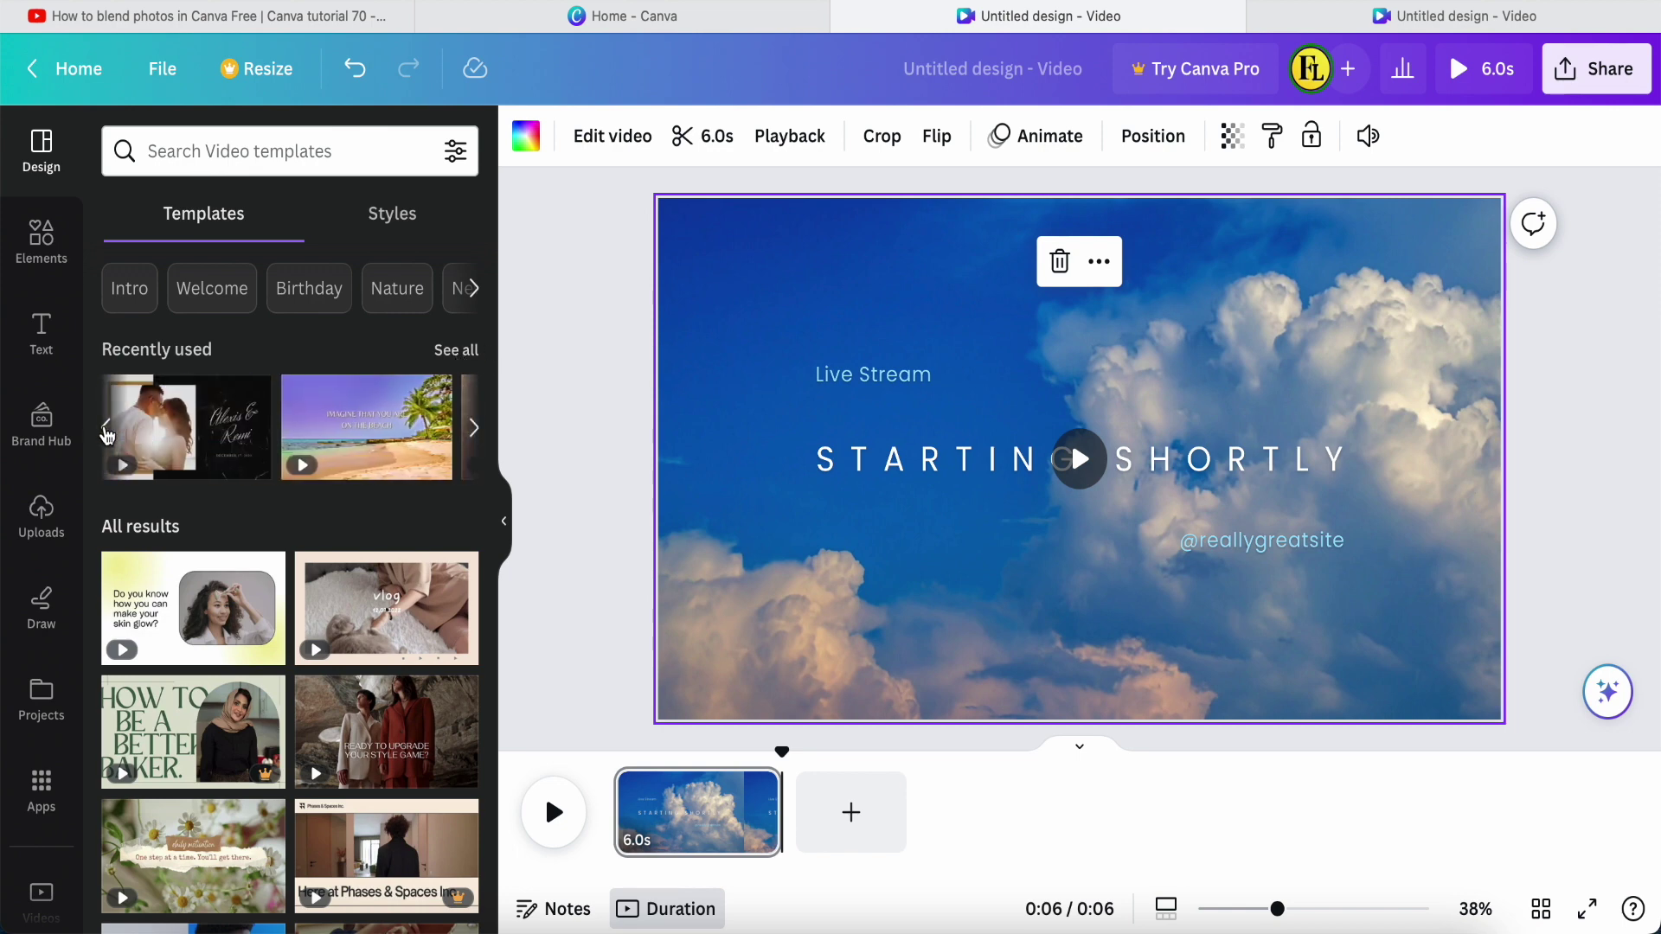
left_click(103, 430)
left_click(205, 460)
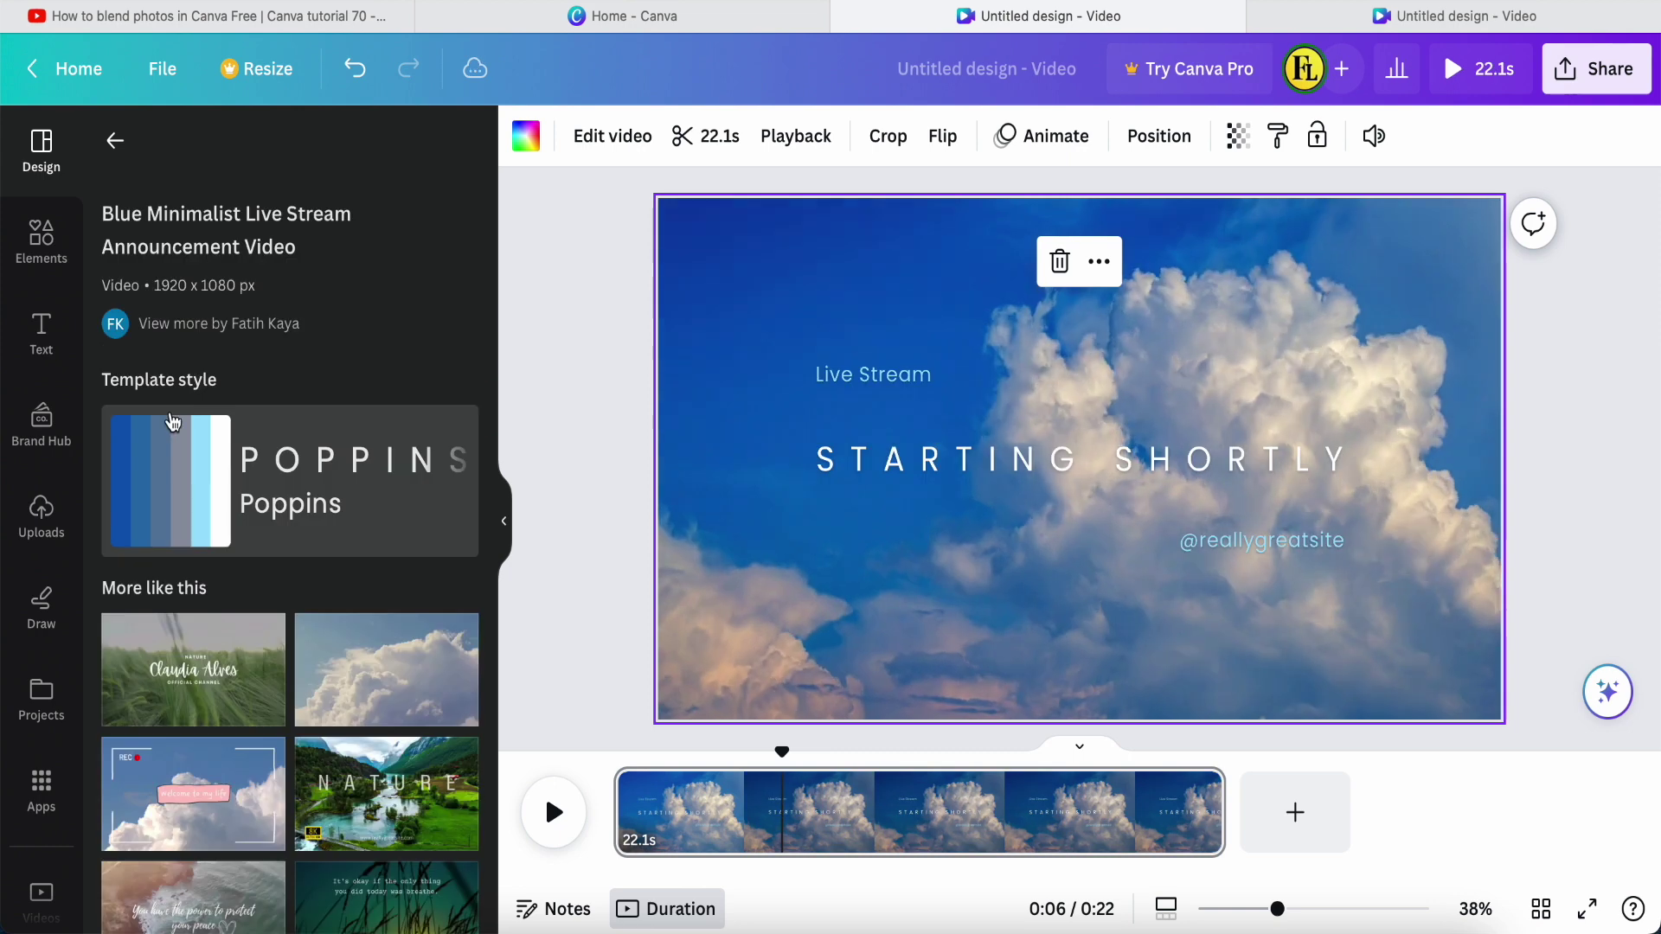
left_click(117, 149)
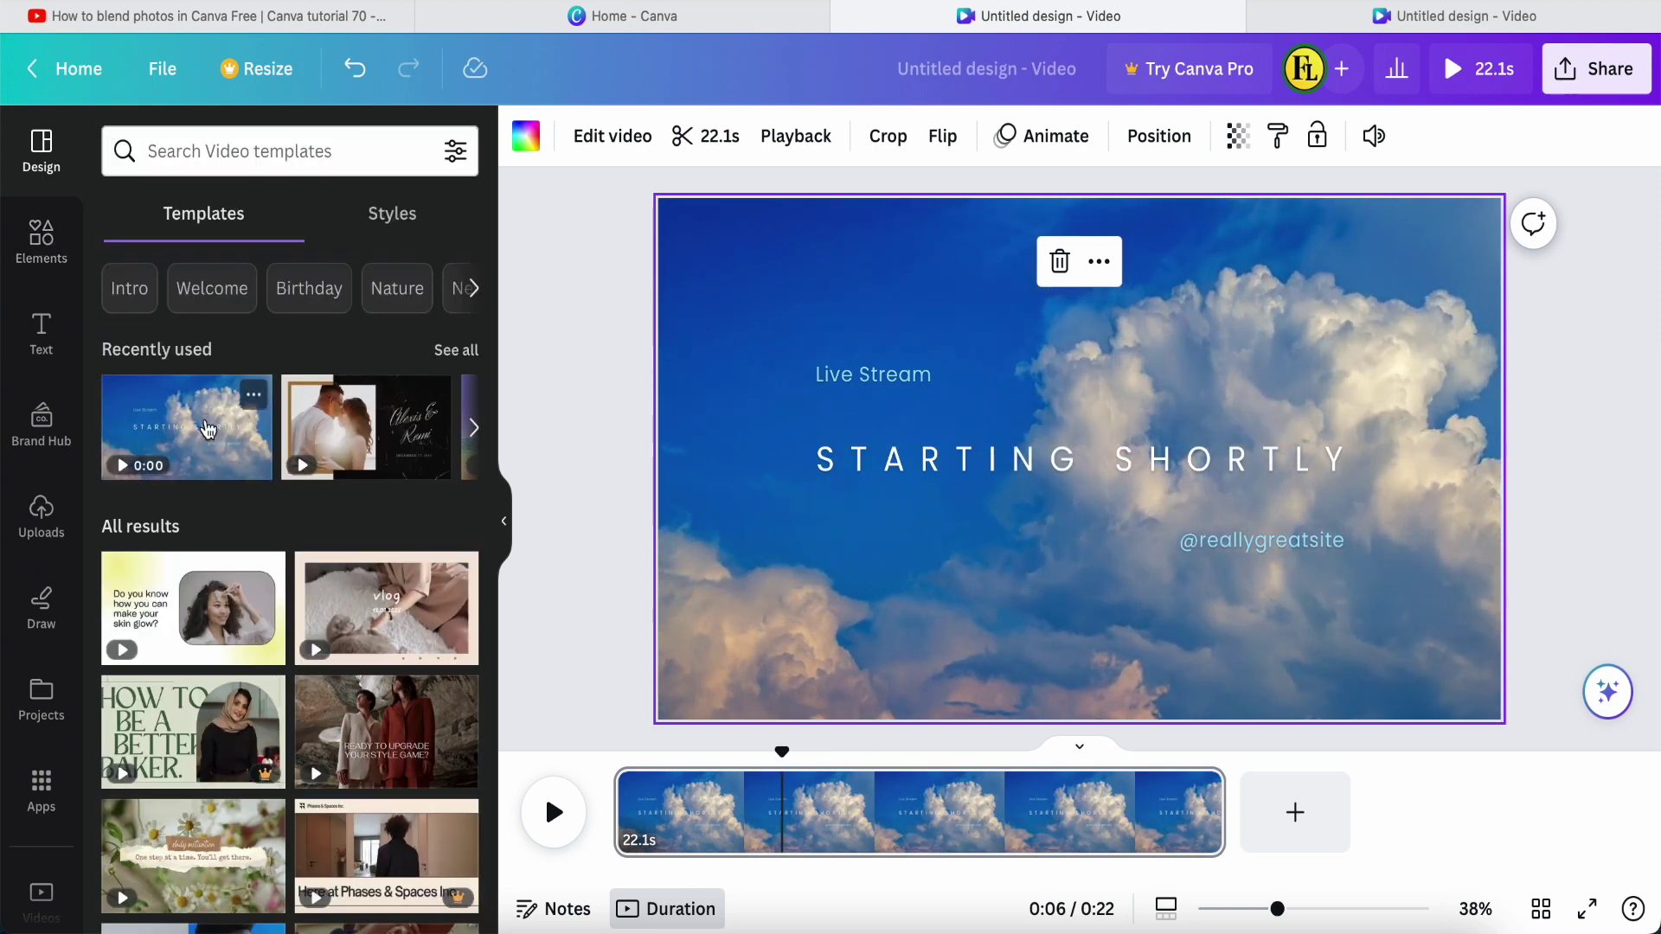
Step: Add the recently used Sunset sport silhouette video over the cloud background and pause its playback
left_click(33, 247)
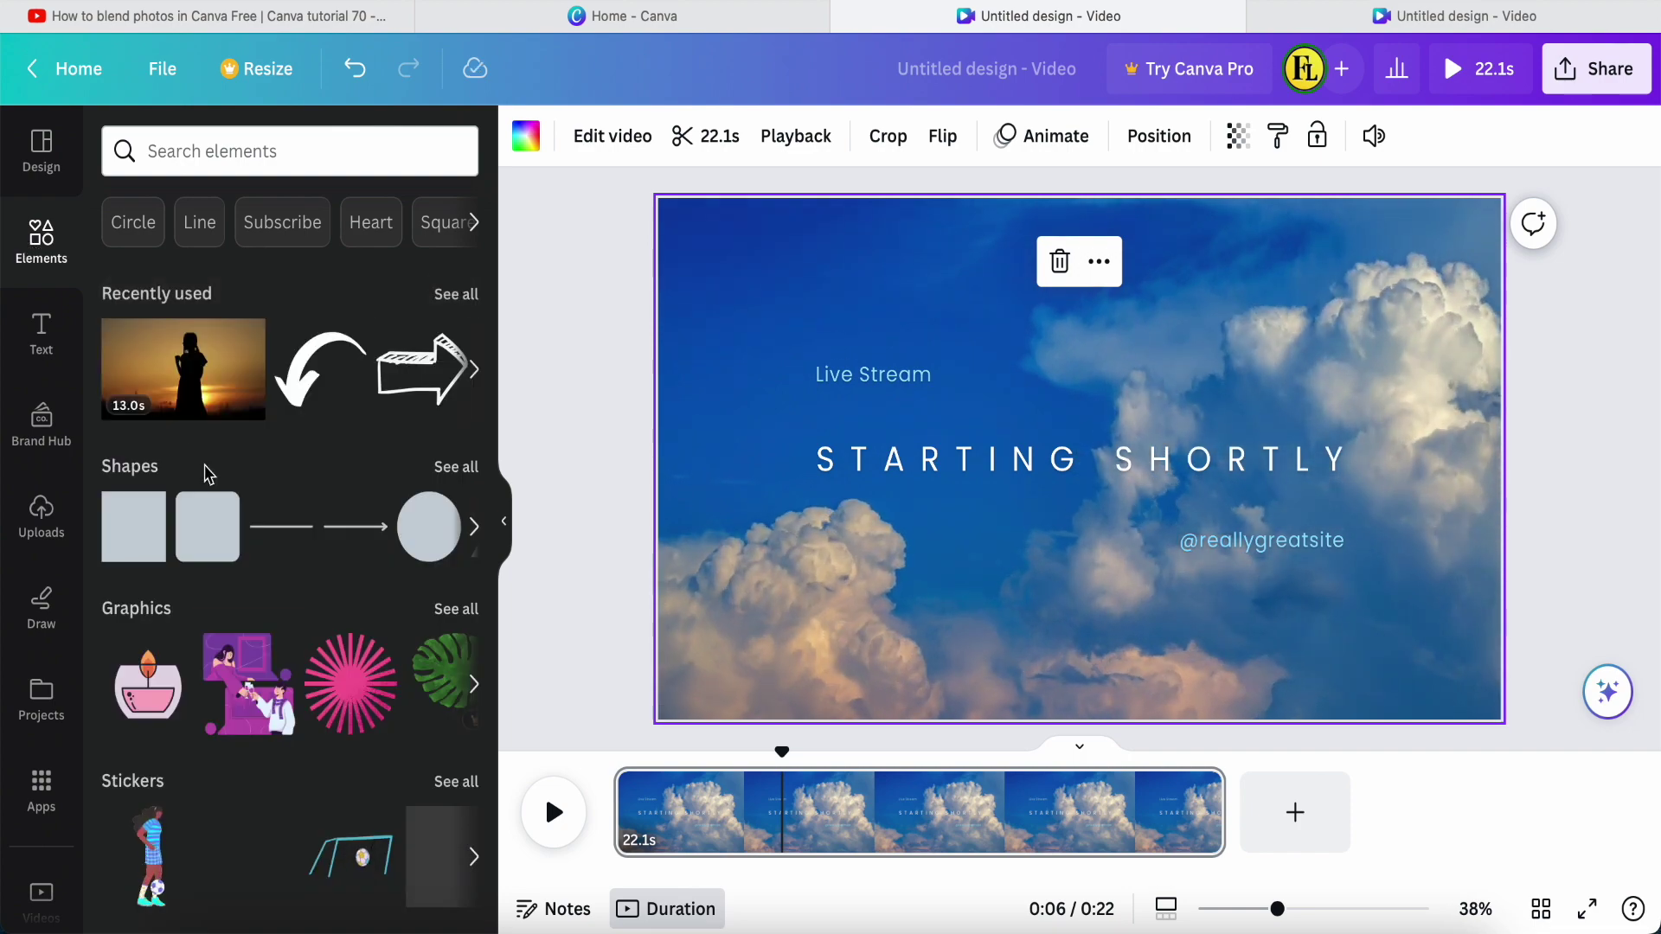
left_click(247, 343)
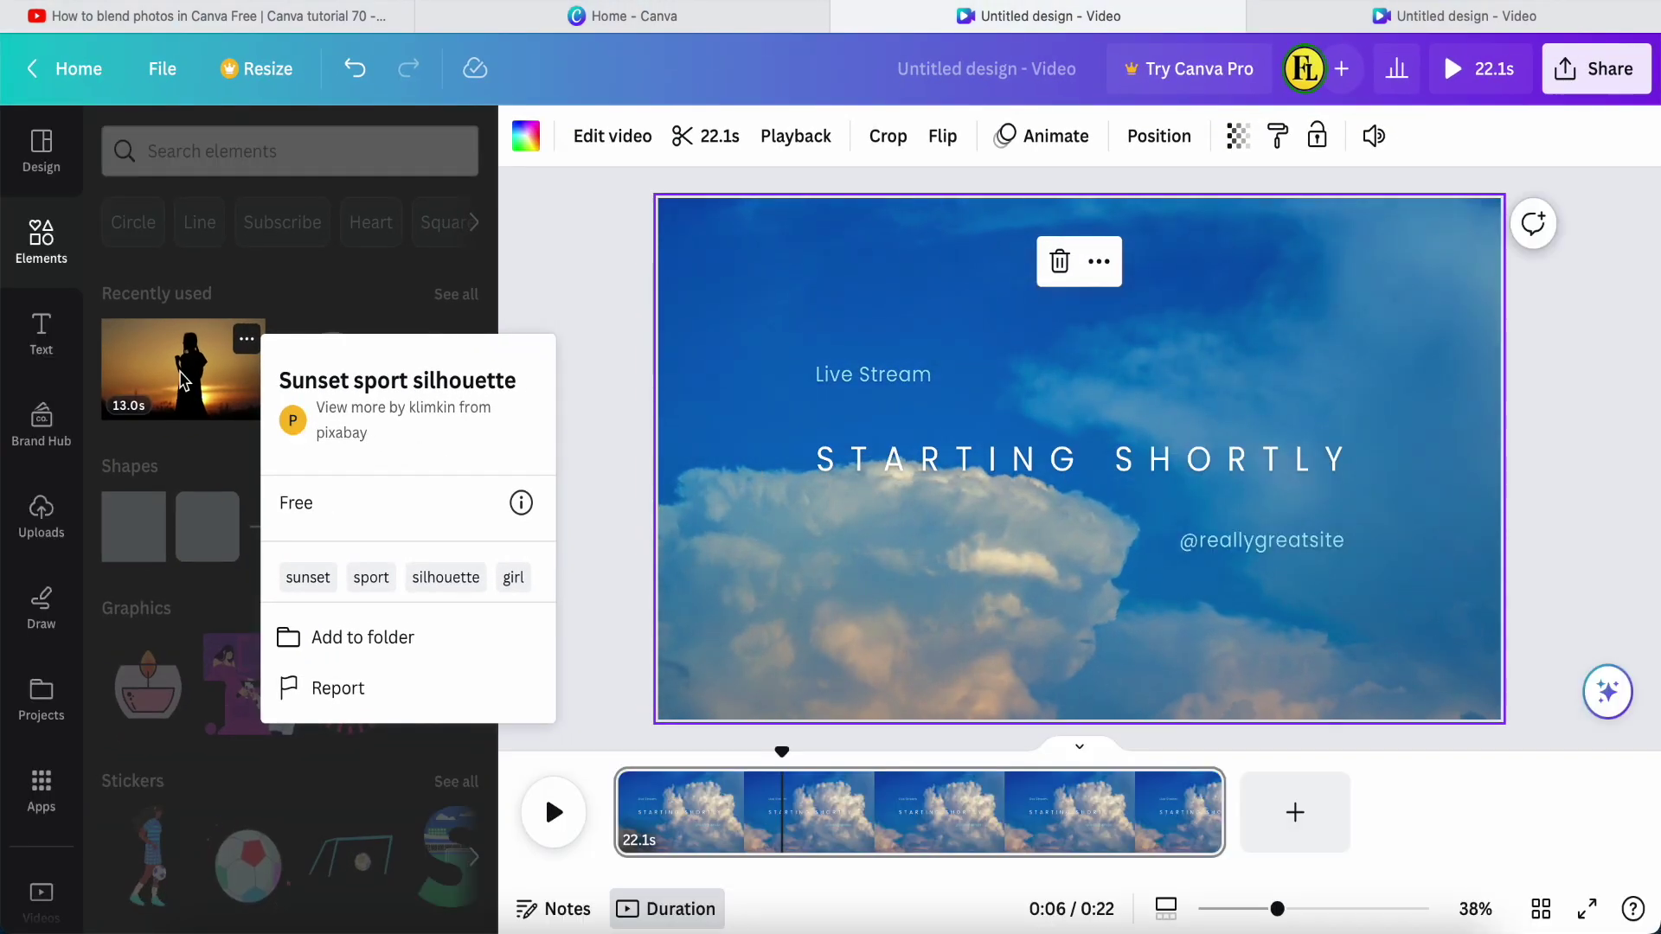
left_click(184, 381)
left_click(183, 380)
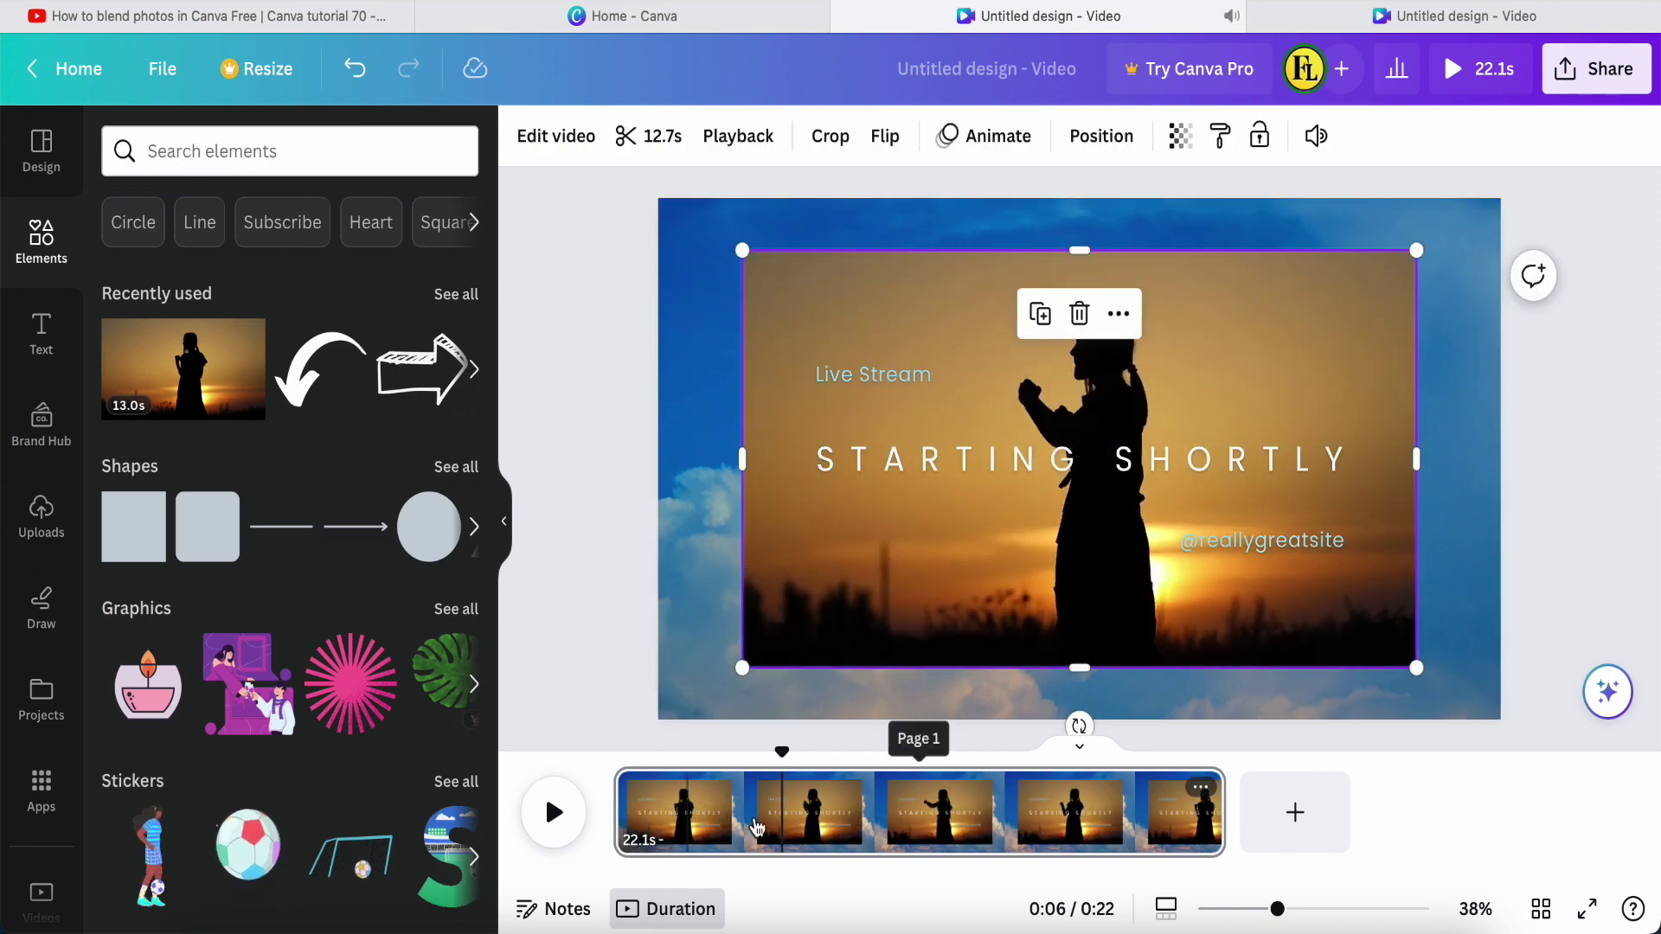
left_click(1075, 454)
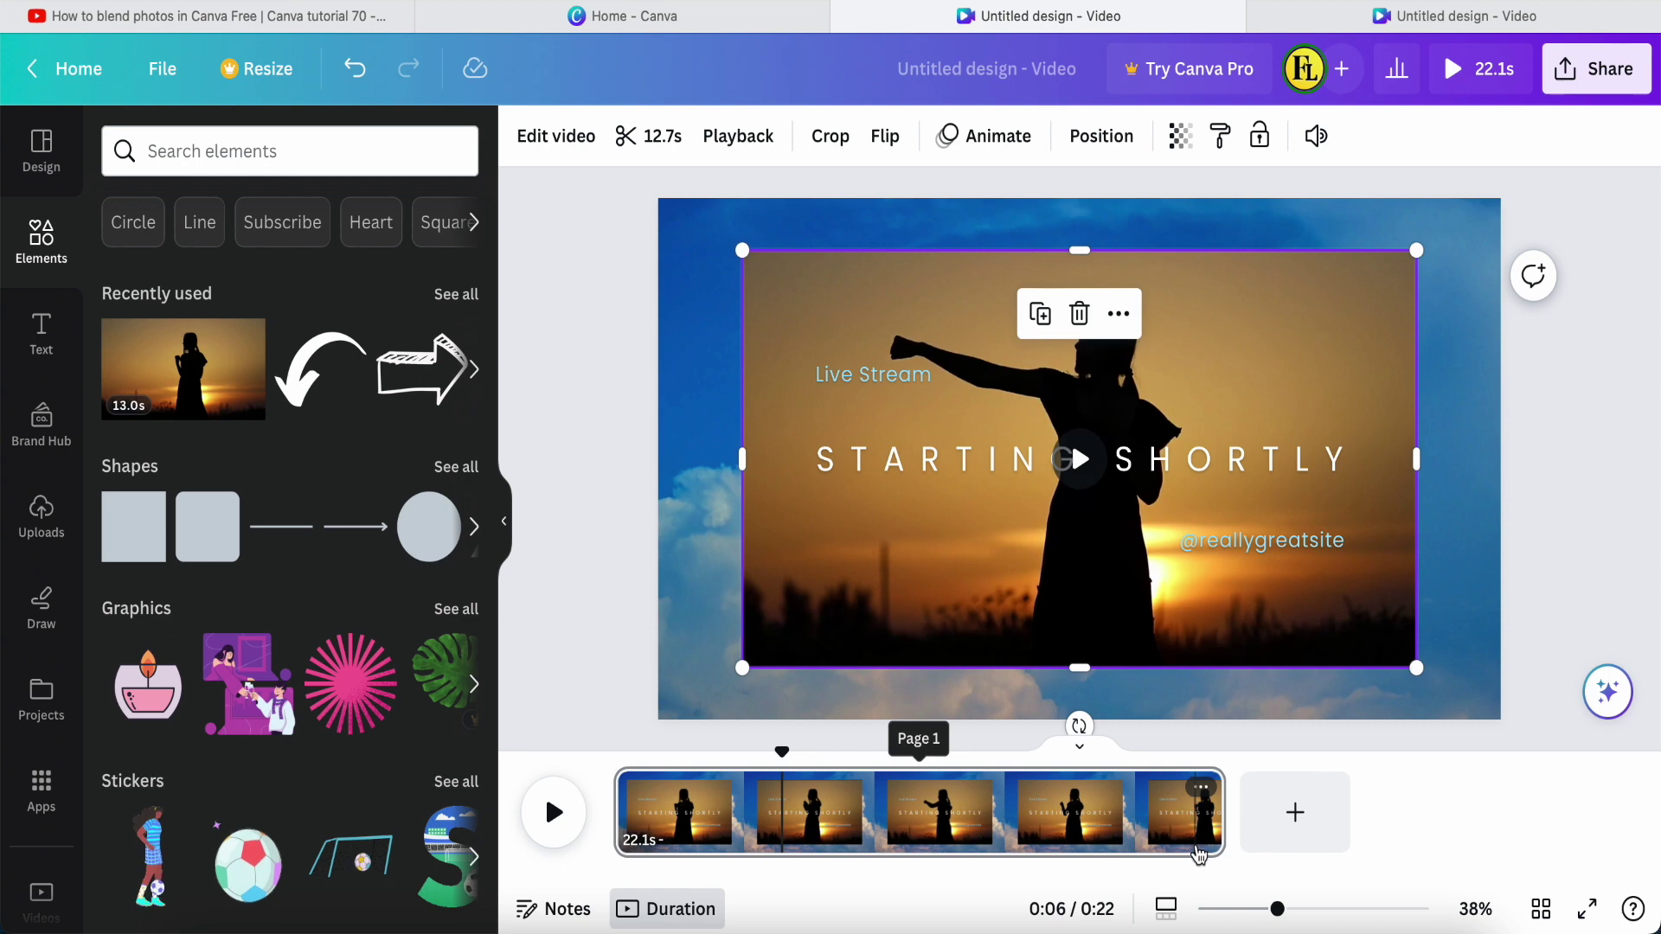
Step: Shorten the page with the silhouette overlay to 6.0 seconds and select the silhouette video
left_click(1199, 855)
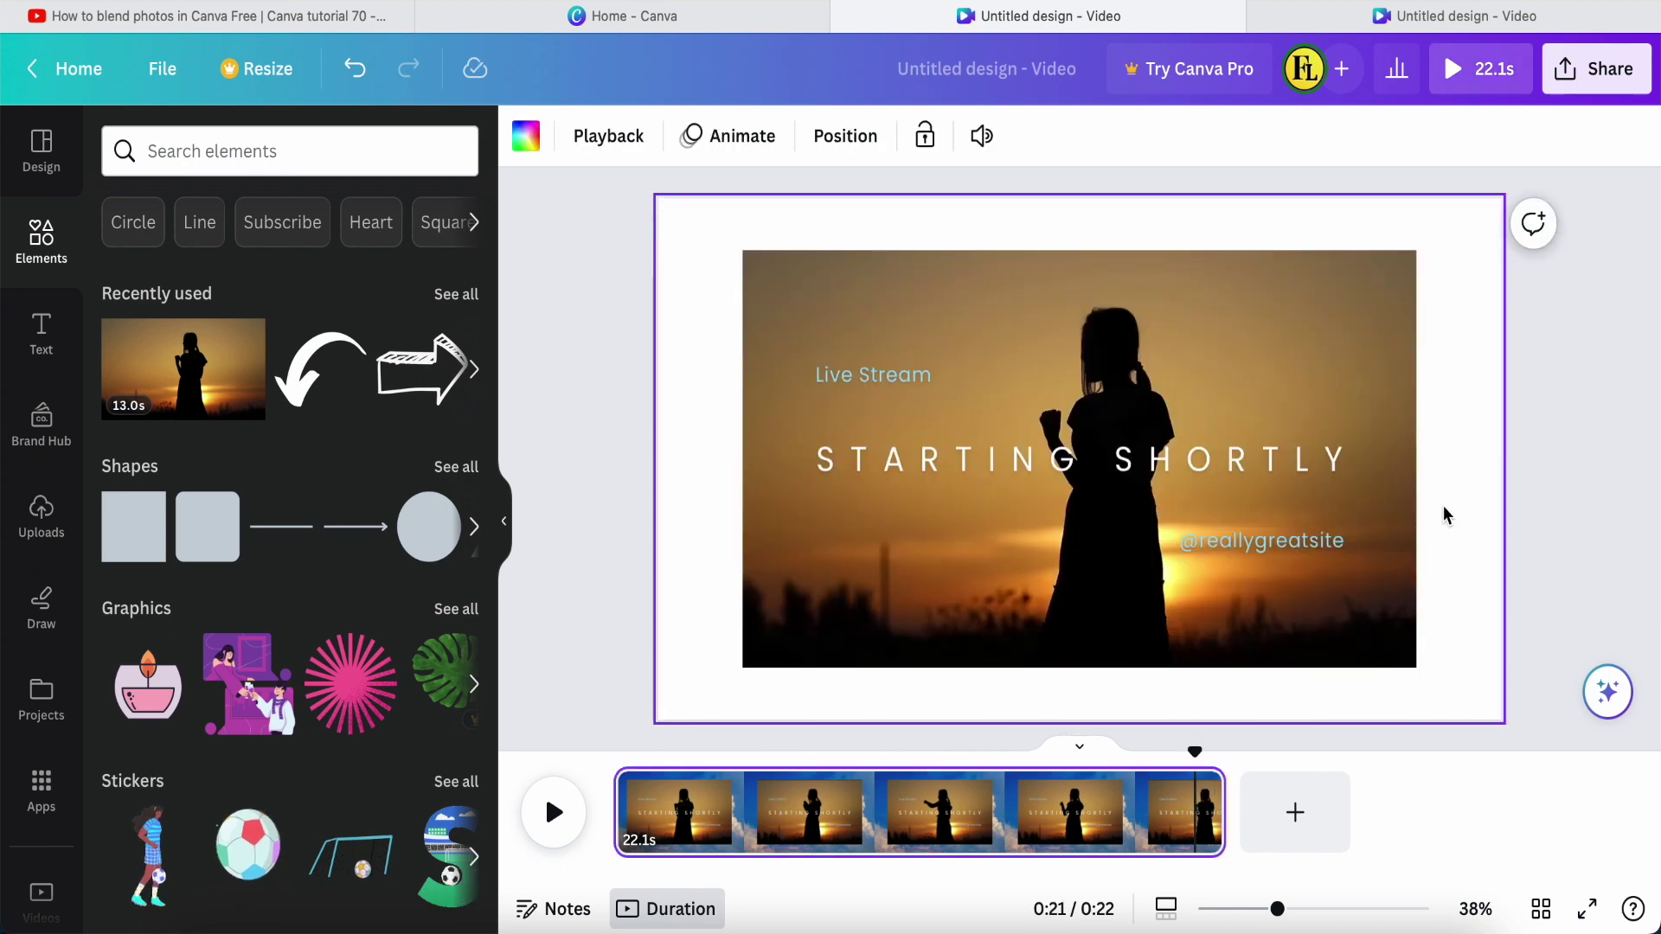
left_click_drag(1225, 815, 779, 800)
mouse_move(849, 579)
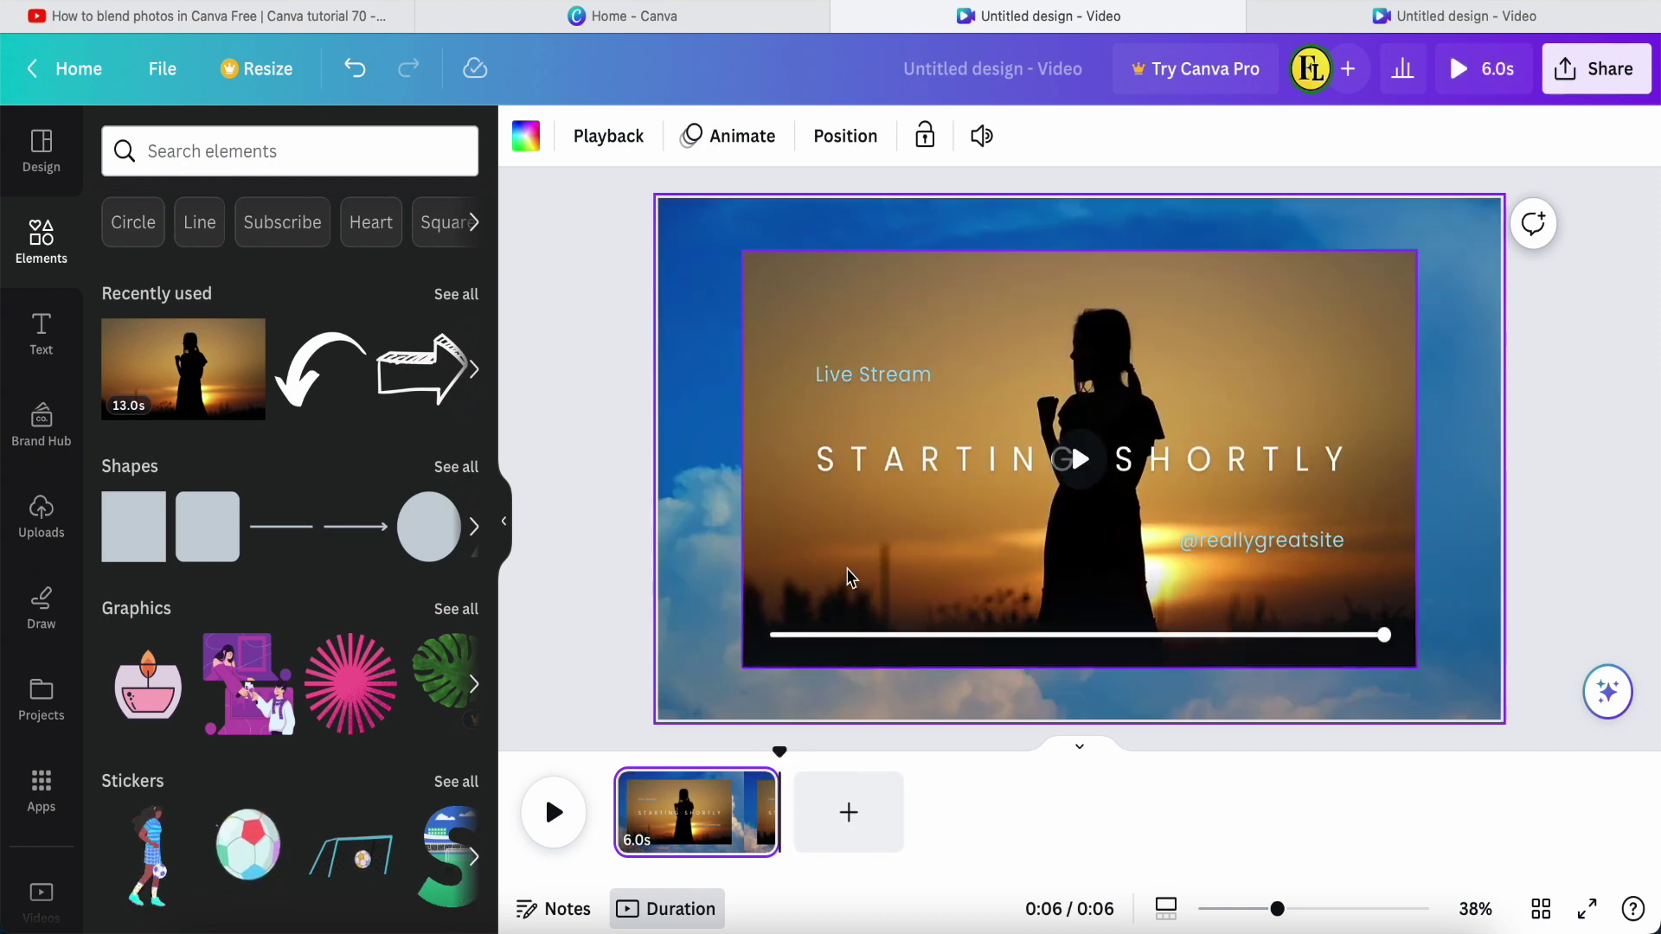
left_click(828, 304)
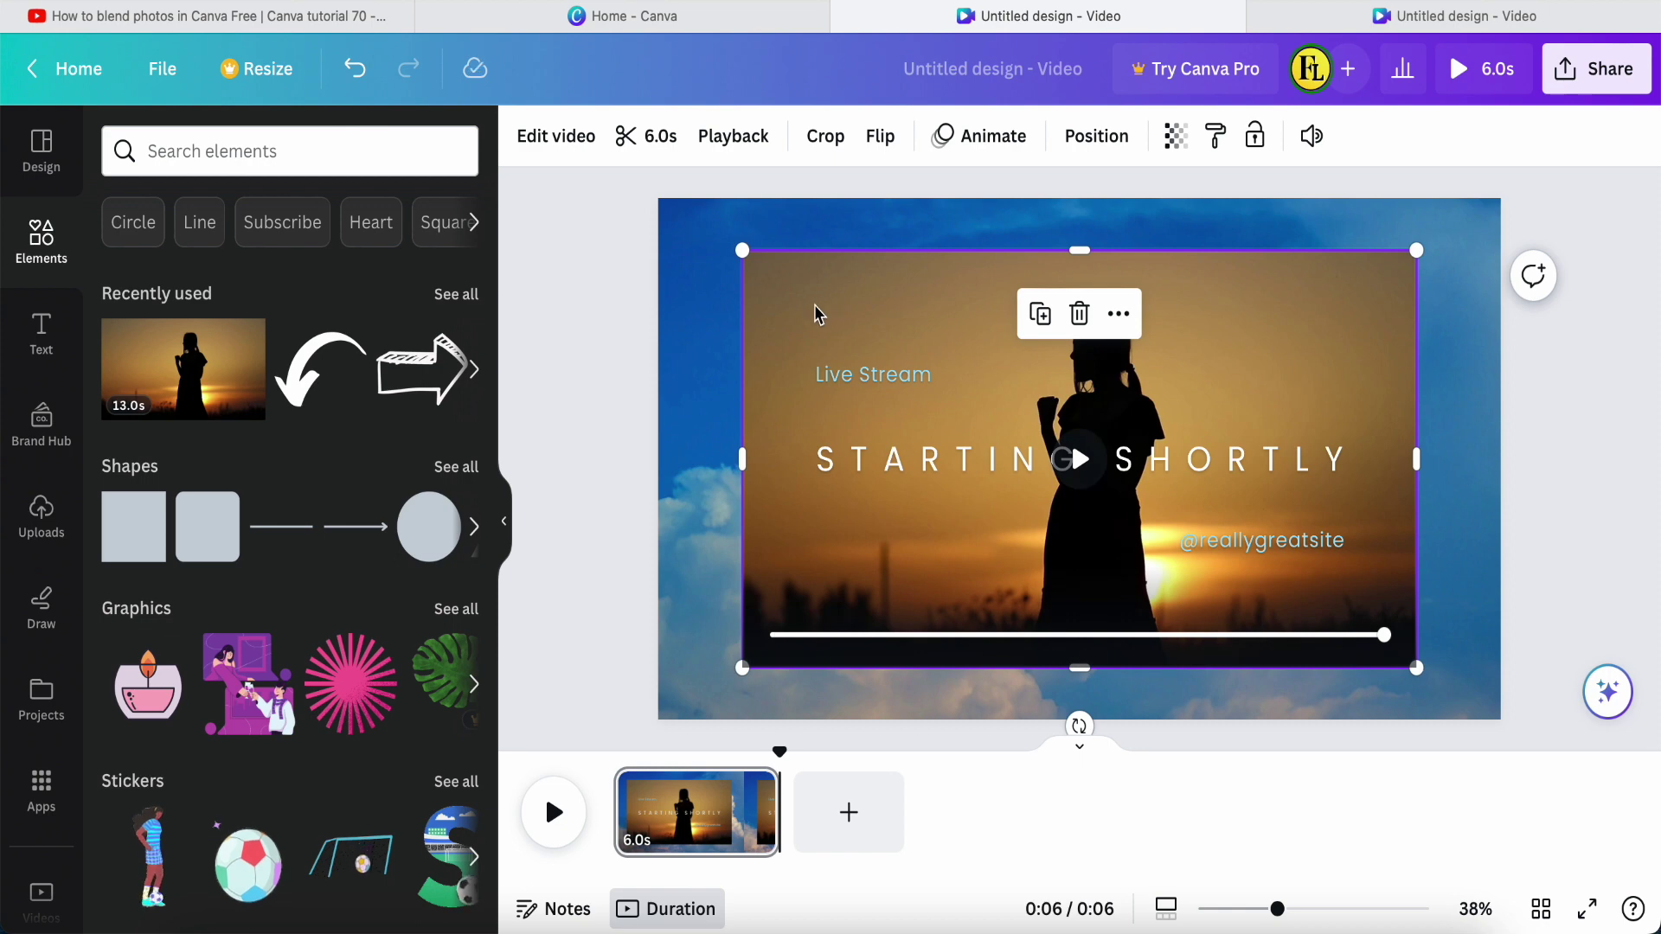
Step: Align the silhouette video with the page's upper-left corner and enlarge it to cover the whole cloud background
left_click_drag(805, 322, 748, 293)
left_click_drag(728, 277, 727, 257)
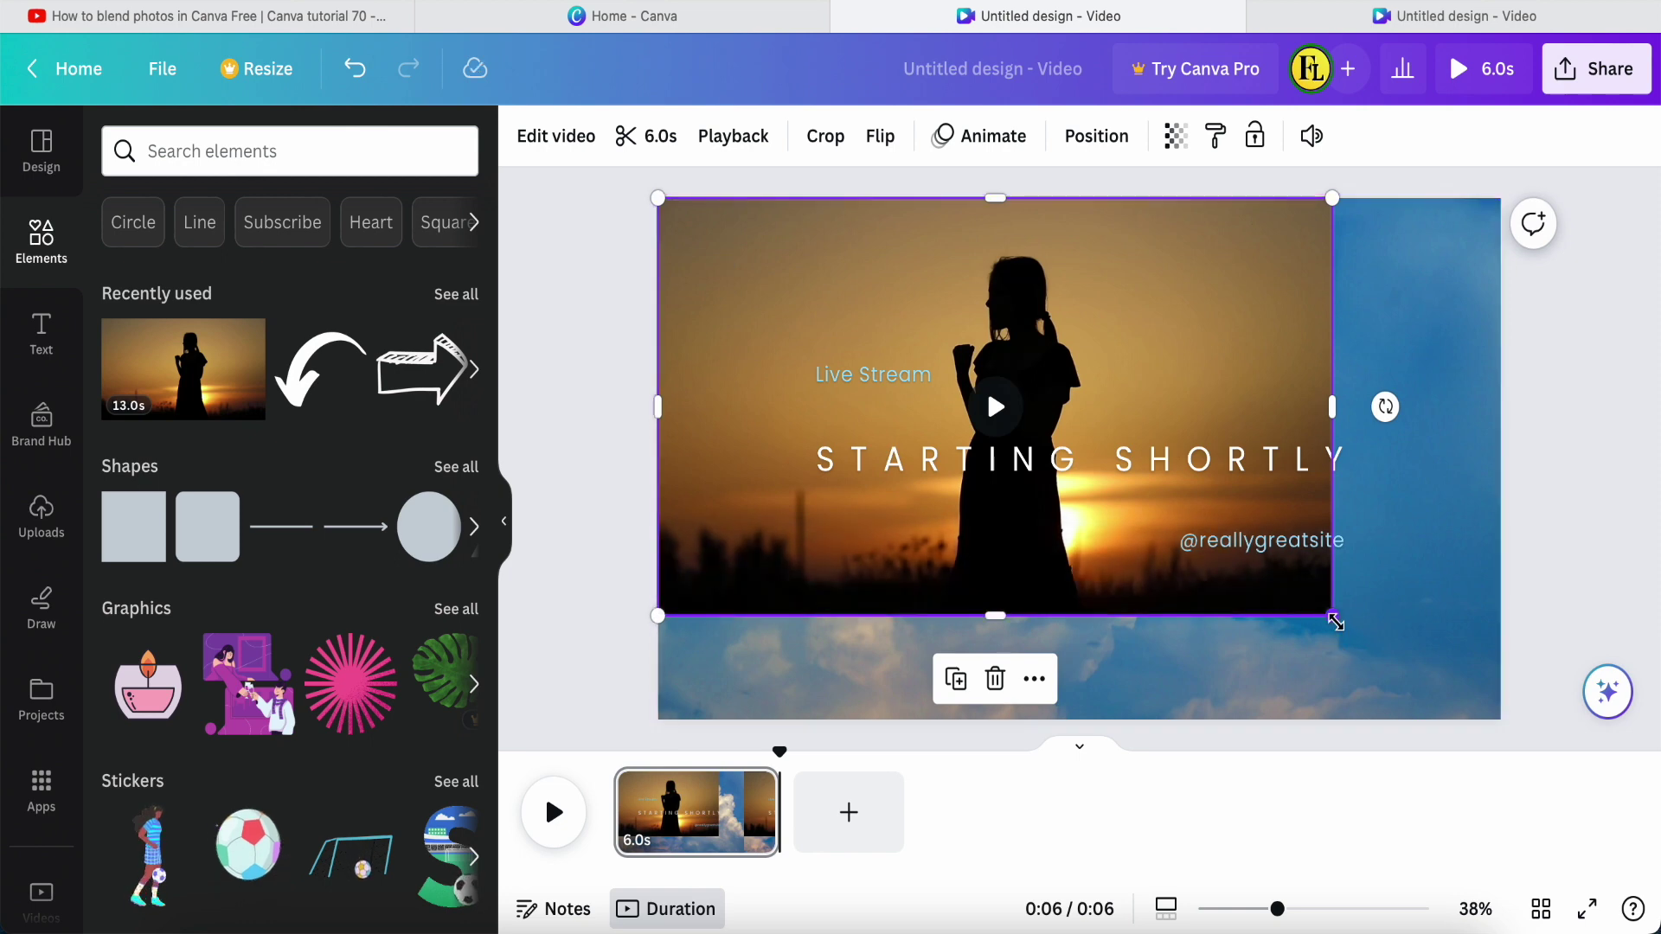
left_click_drag(1332, 615, 1513, 717)
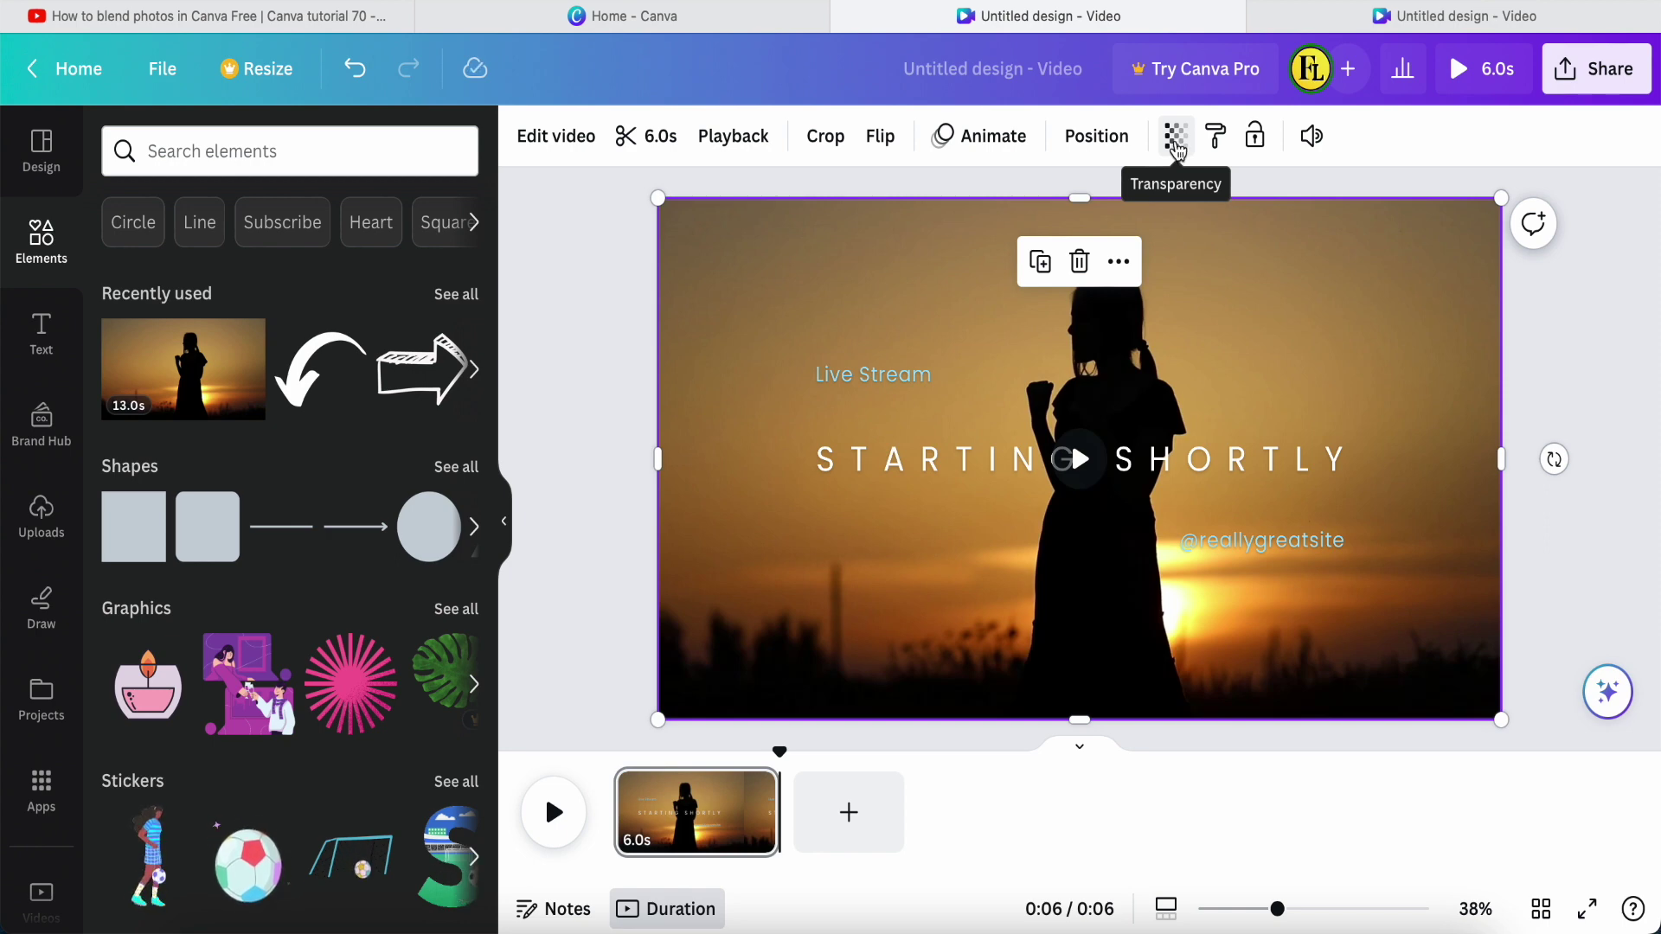
Step: Set the silhouette video's transparency to 65 and scrub the timeline to preview the blend with the clouds
left_click(1177, 149)
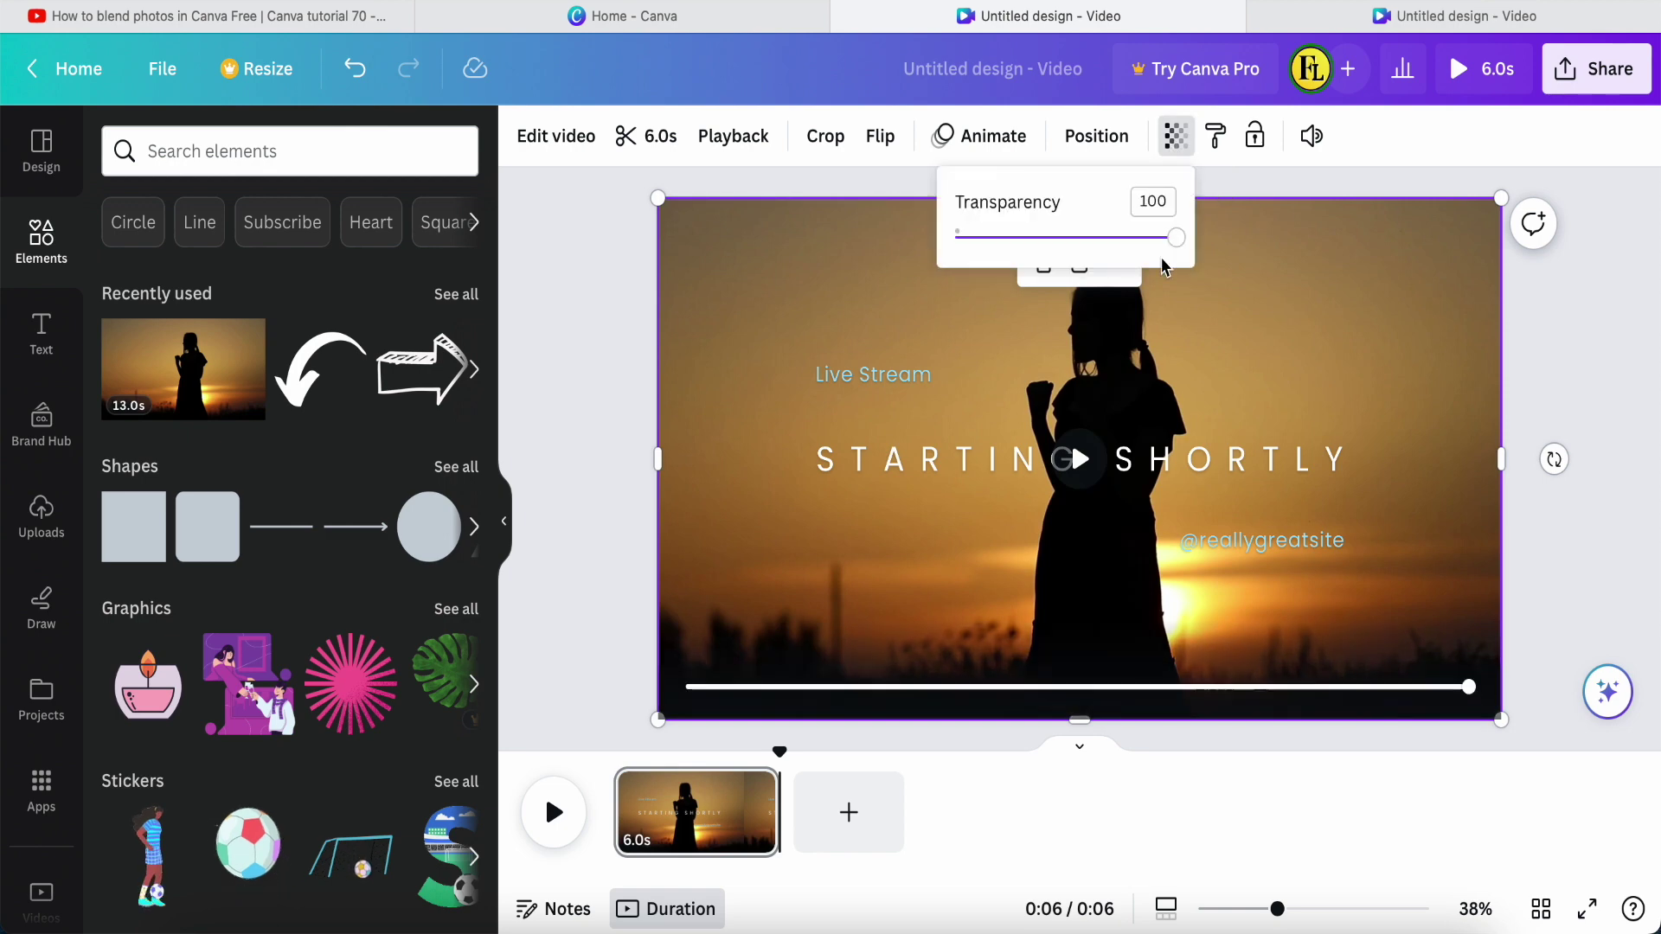
left_click_drag(1178, 250, 1101, 249)
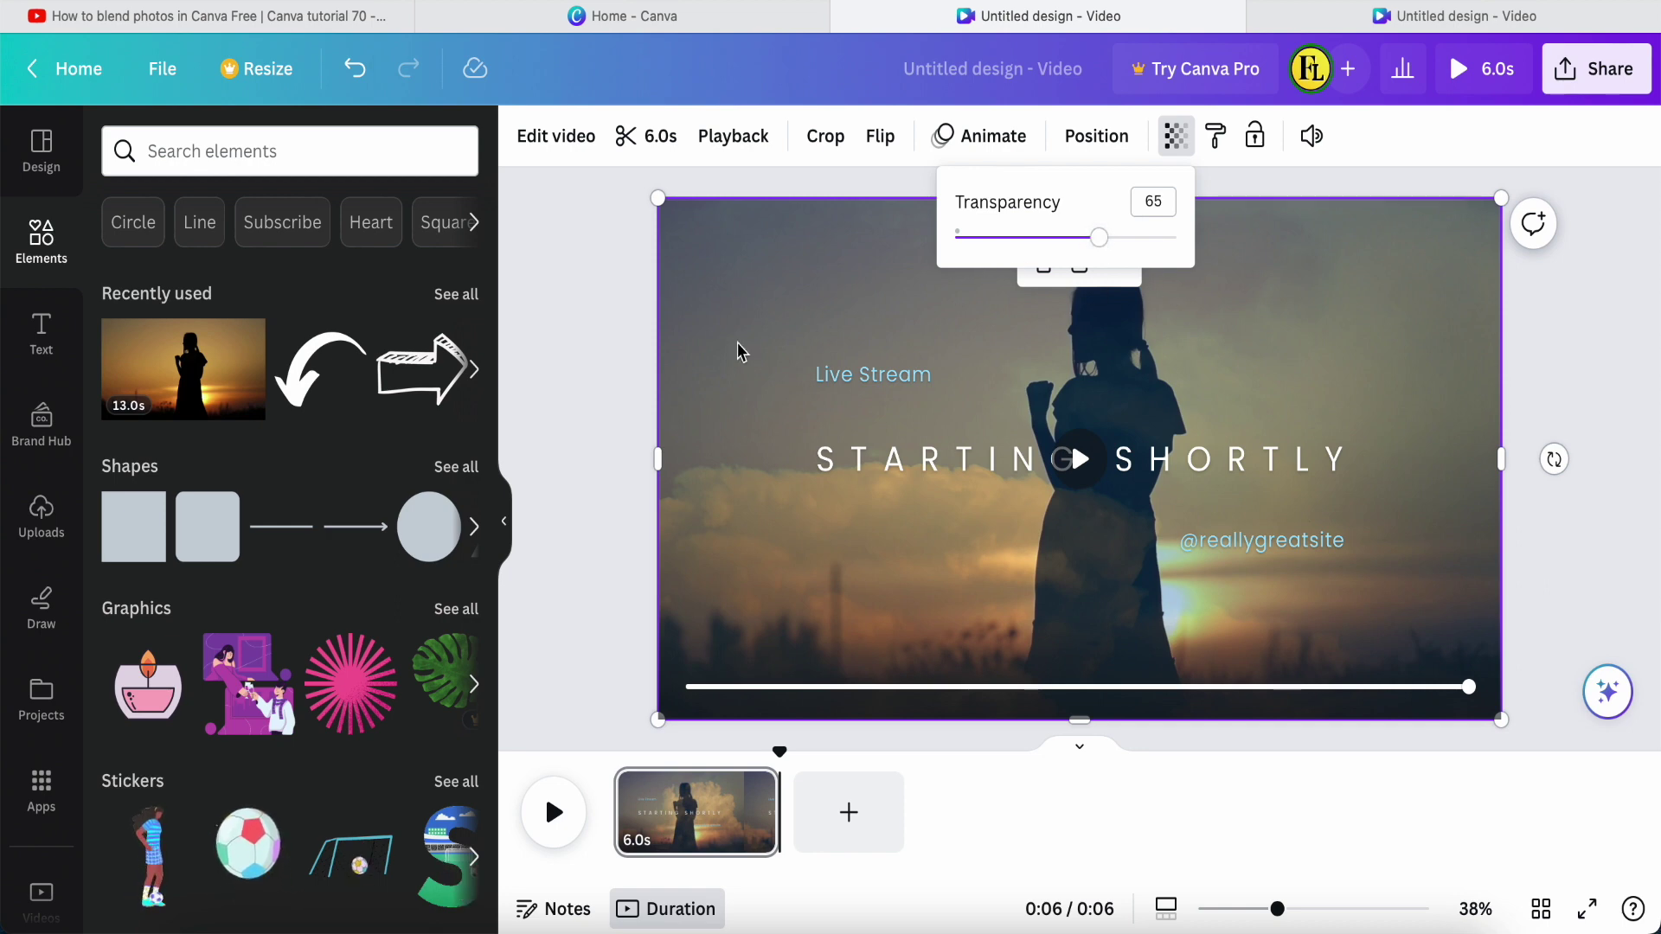
left_click(599, 407)
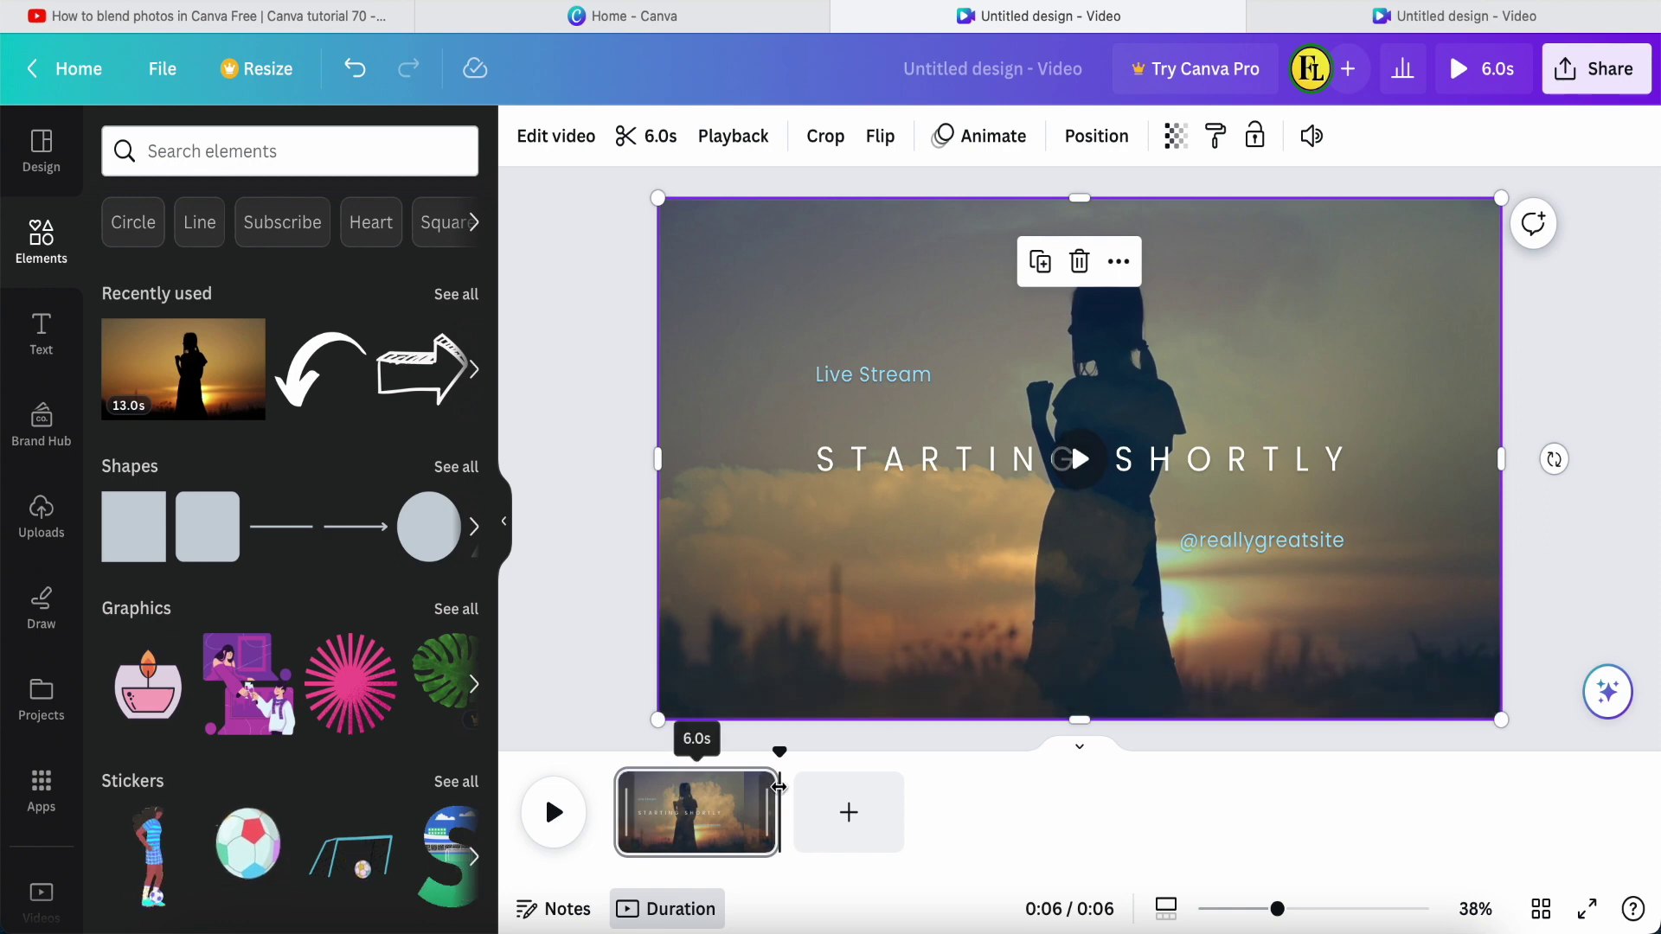
mouse_move(782, 755)
left_mouse_down()
mouse_move(610, 773)
mouse_move(781, 781)
left_mouse_up()
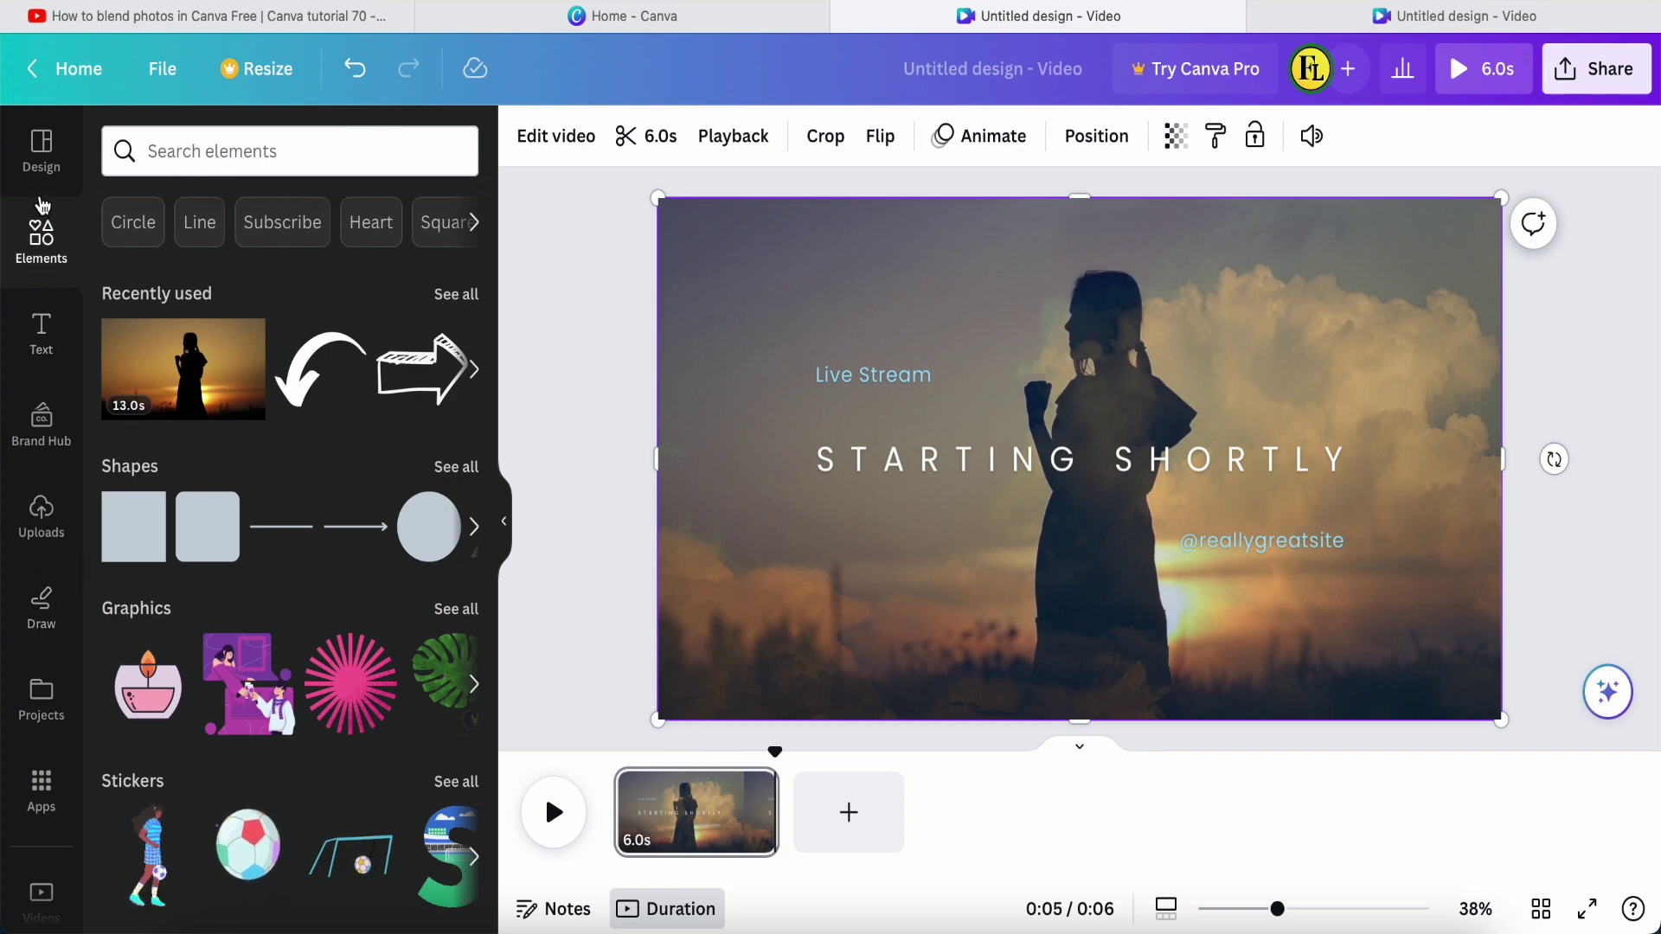
Step: Browse the uploaded audio tracks for the video
scroll(42, 674, "down", 1)
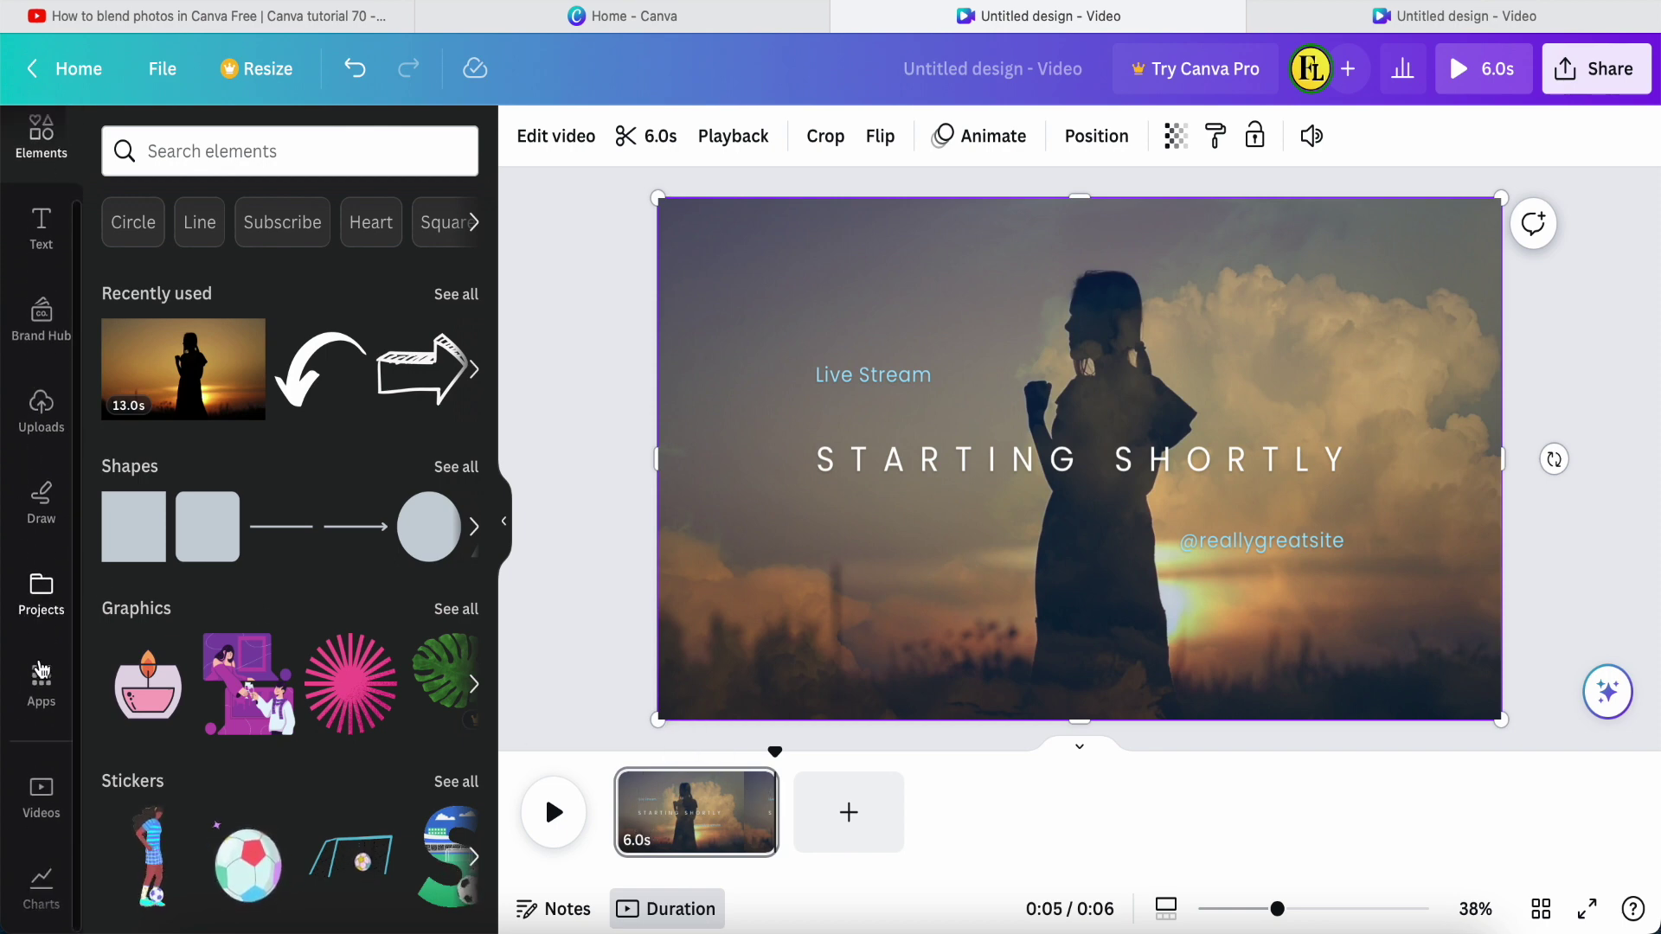
scroll(48, 285, "up", 1)
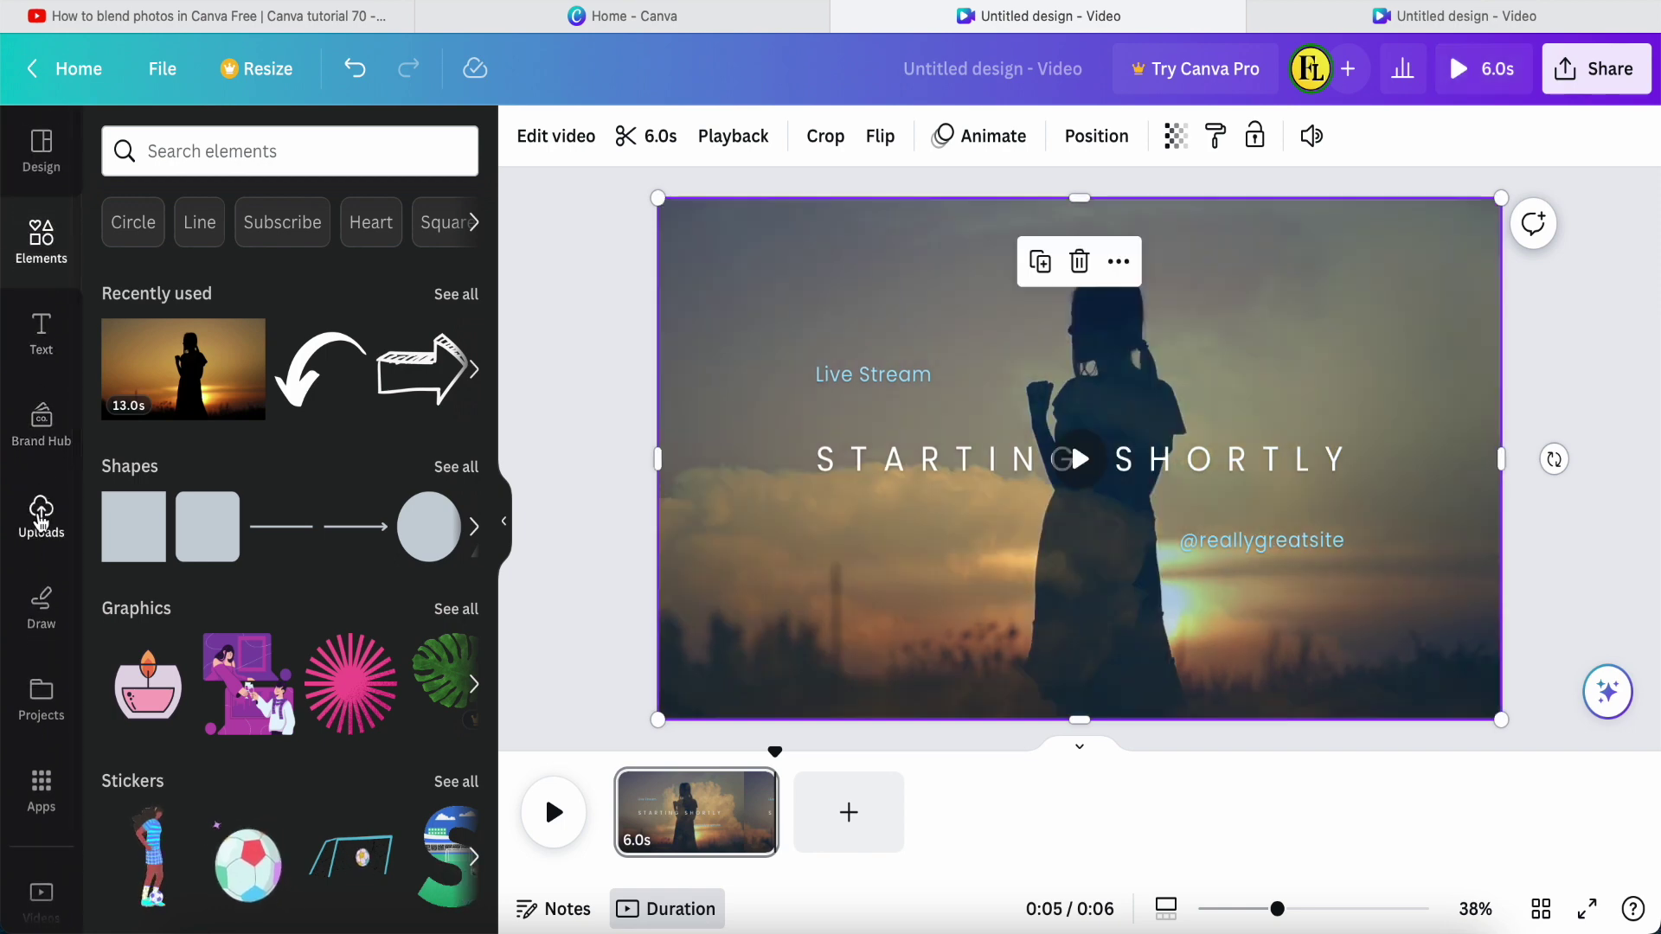
left_click(42, 517)
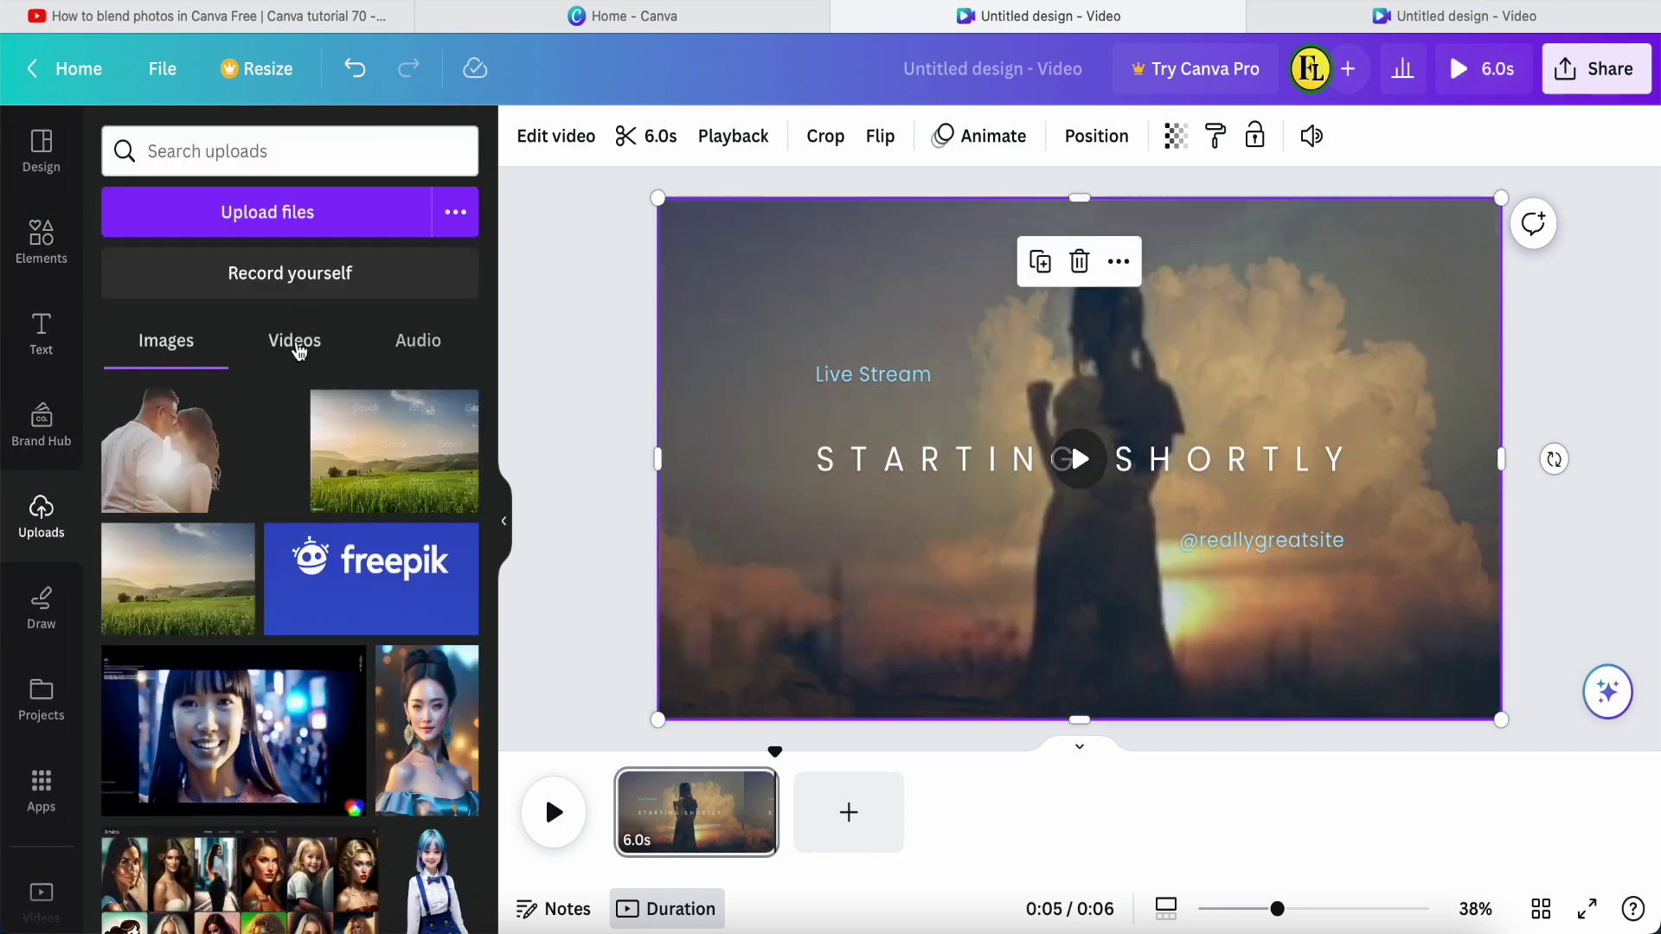
left_click(418, 341)
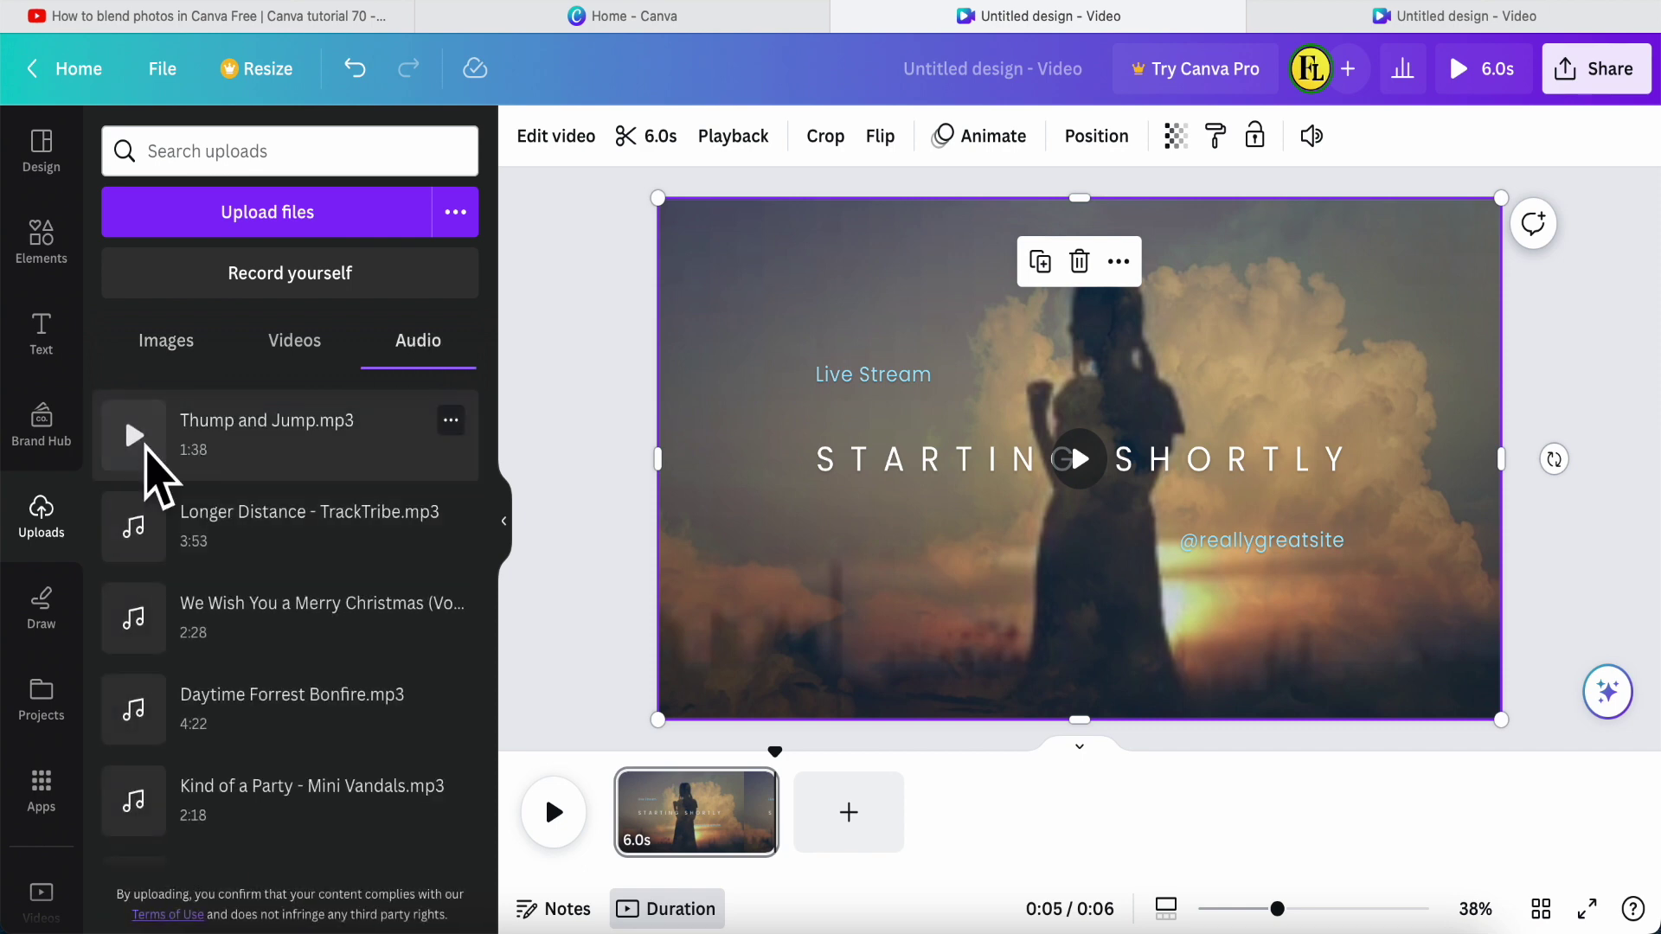
scroll(240, 674, "down", 1)
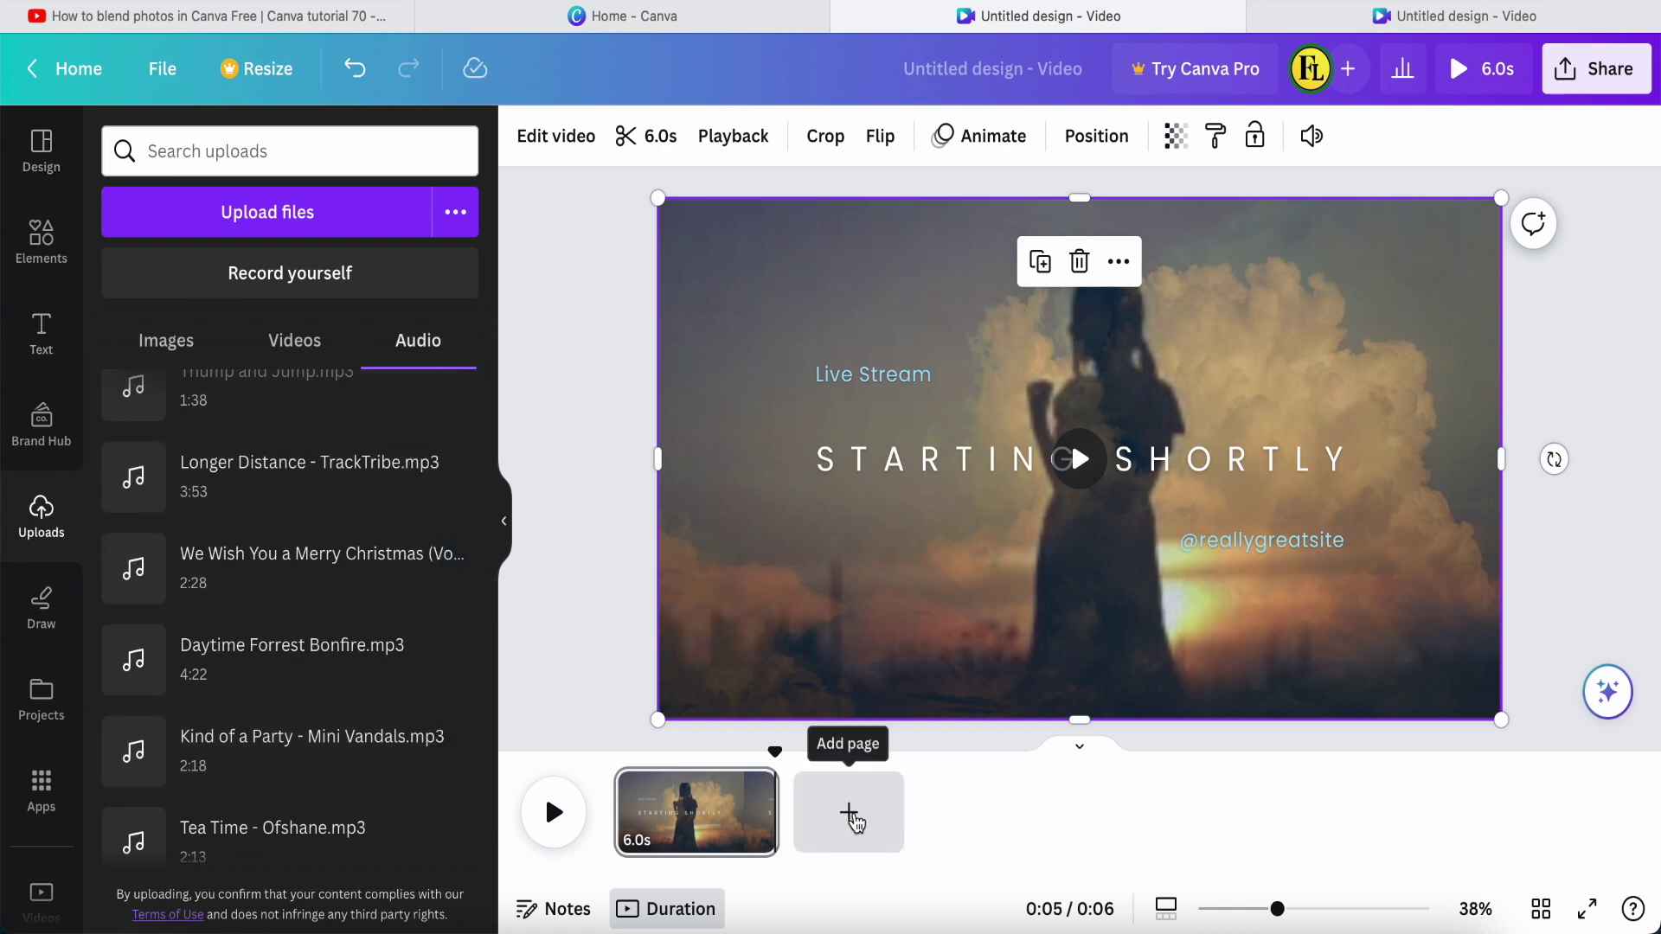
Step: Add a blank second page and open the recently used Black and Gold Marble Wedding Save the Date Slideshow Video template
left_click(849, 820)
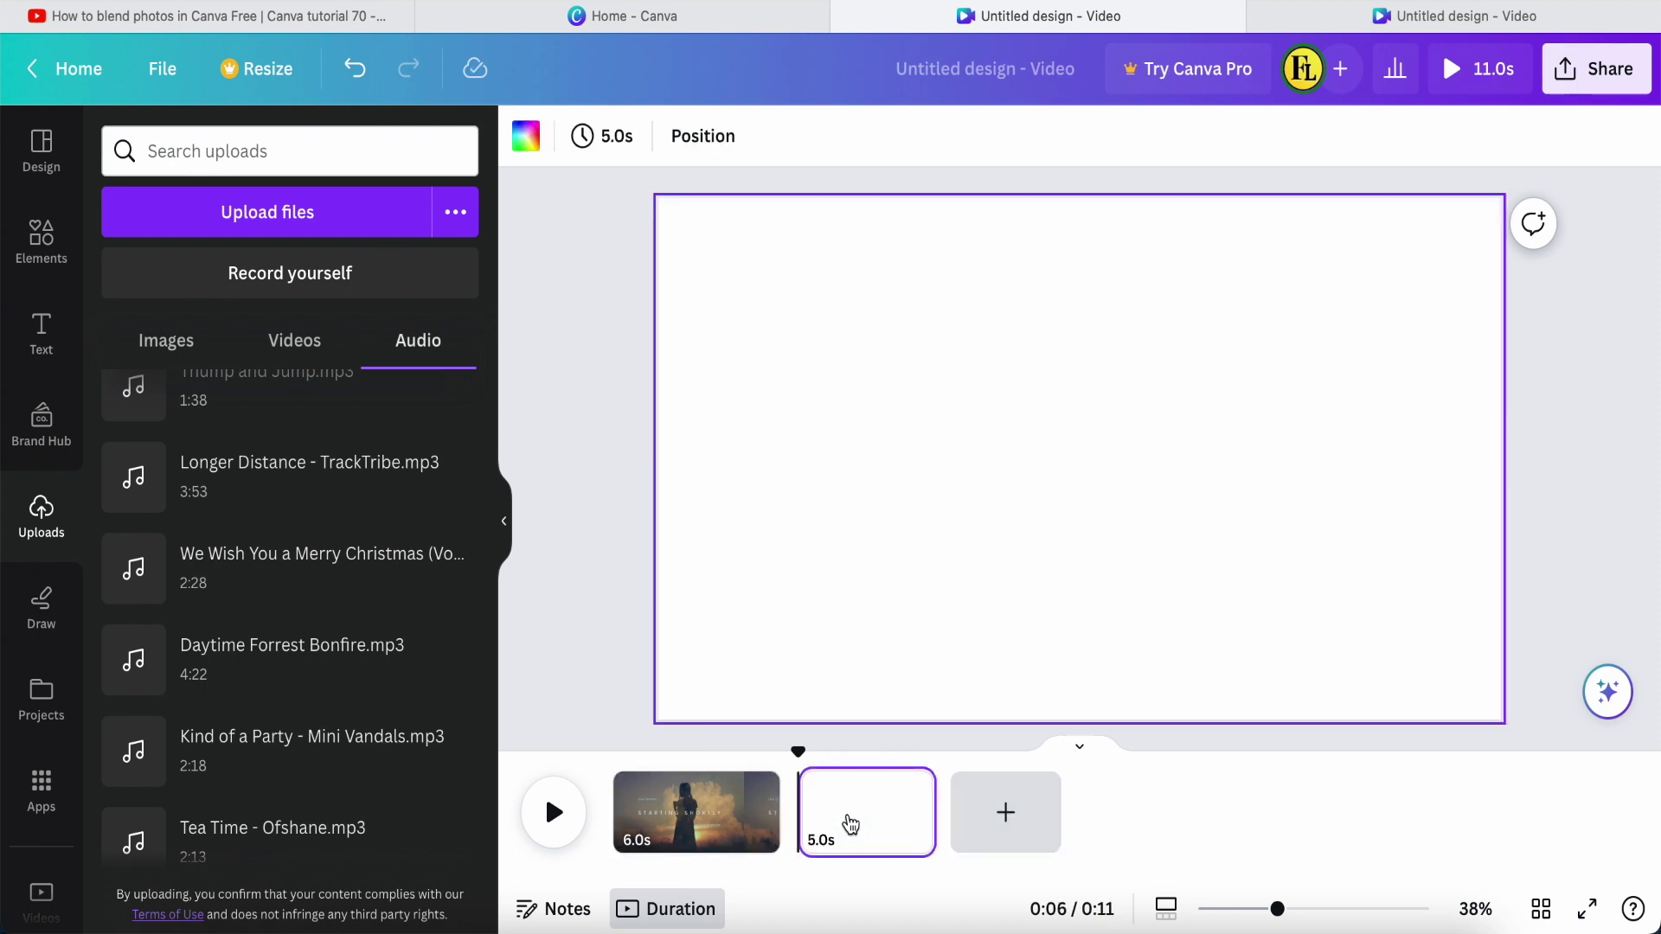
left_click(42, 153)
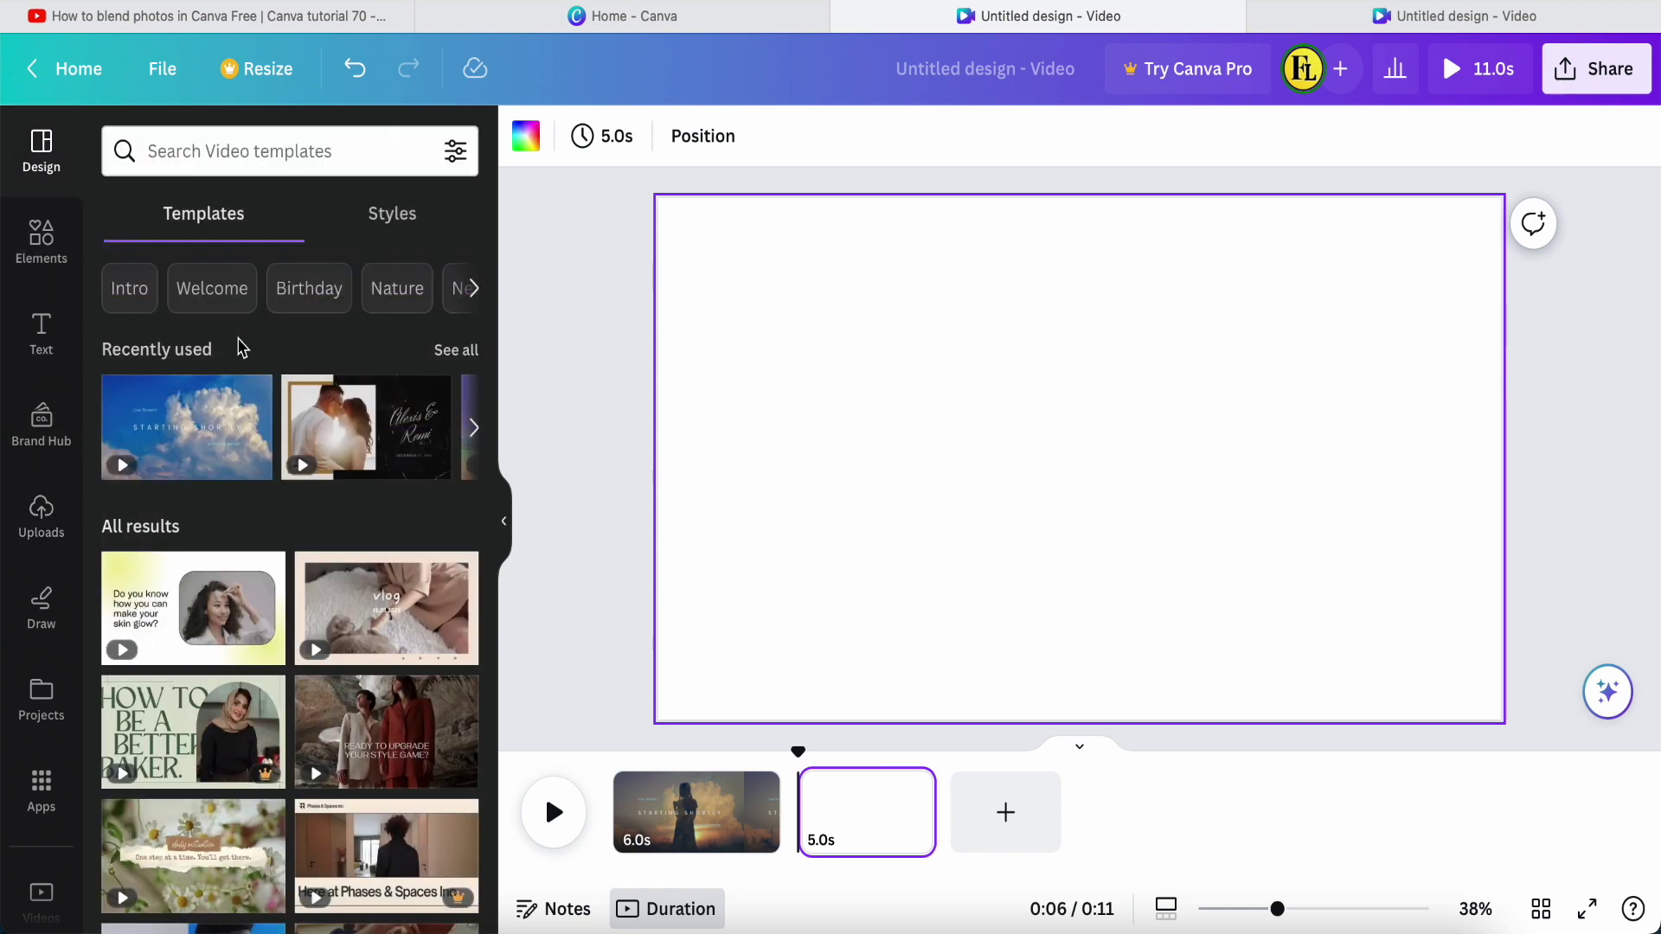
mouse_move(395, 425)
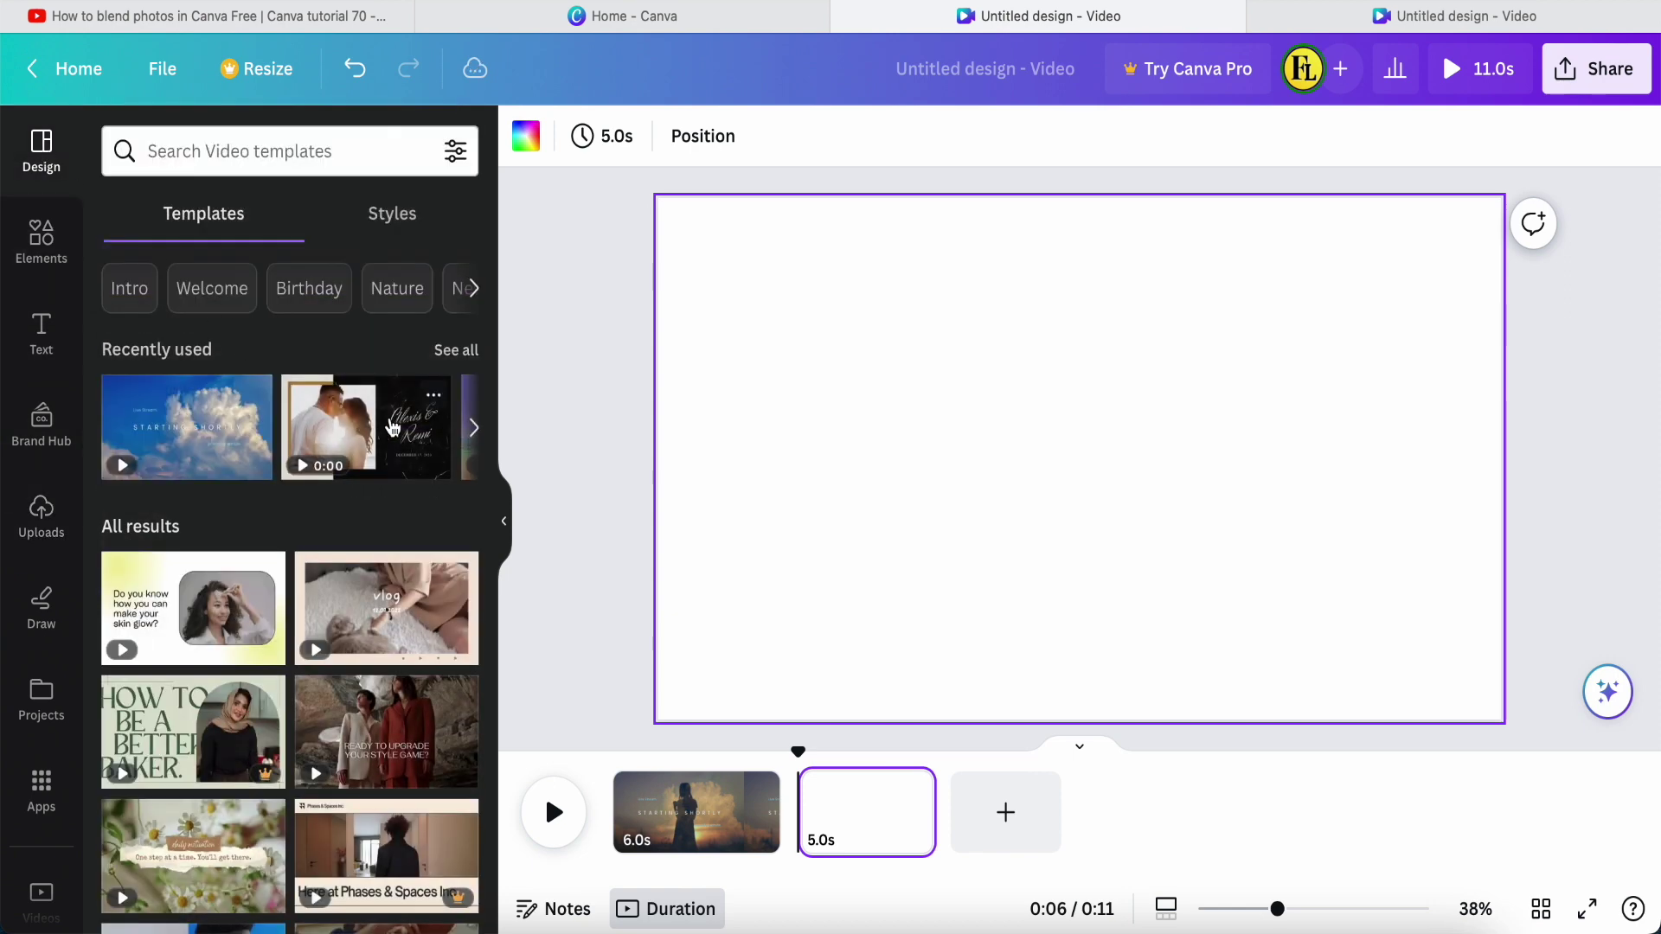
left_click(435, 400)
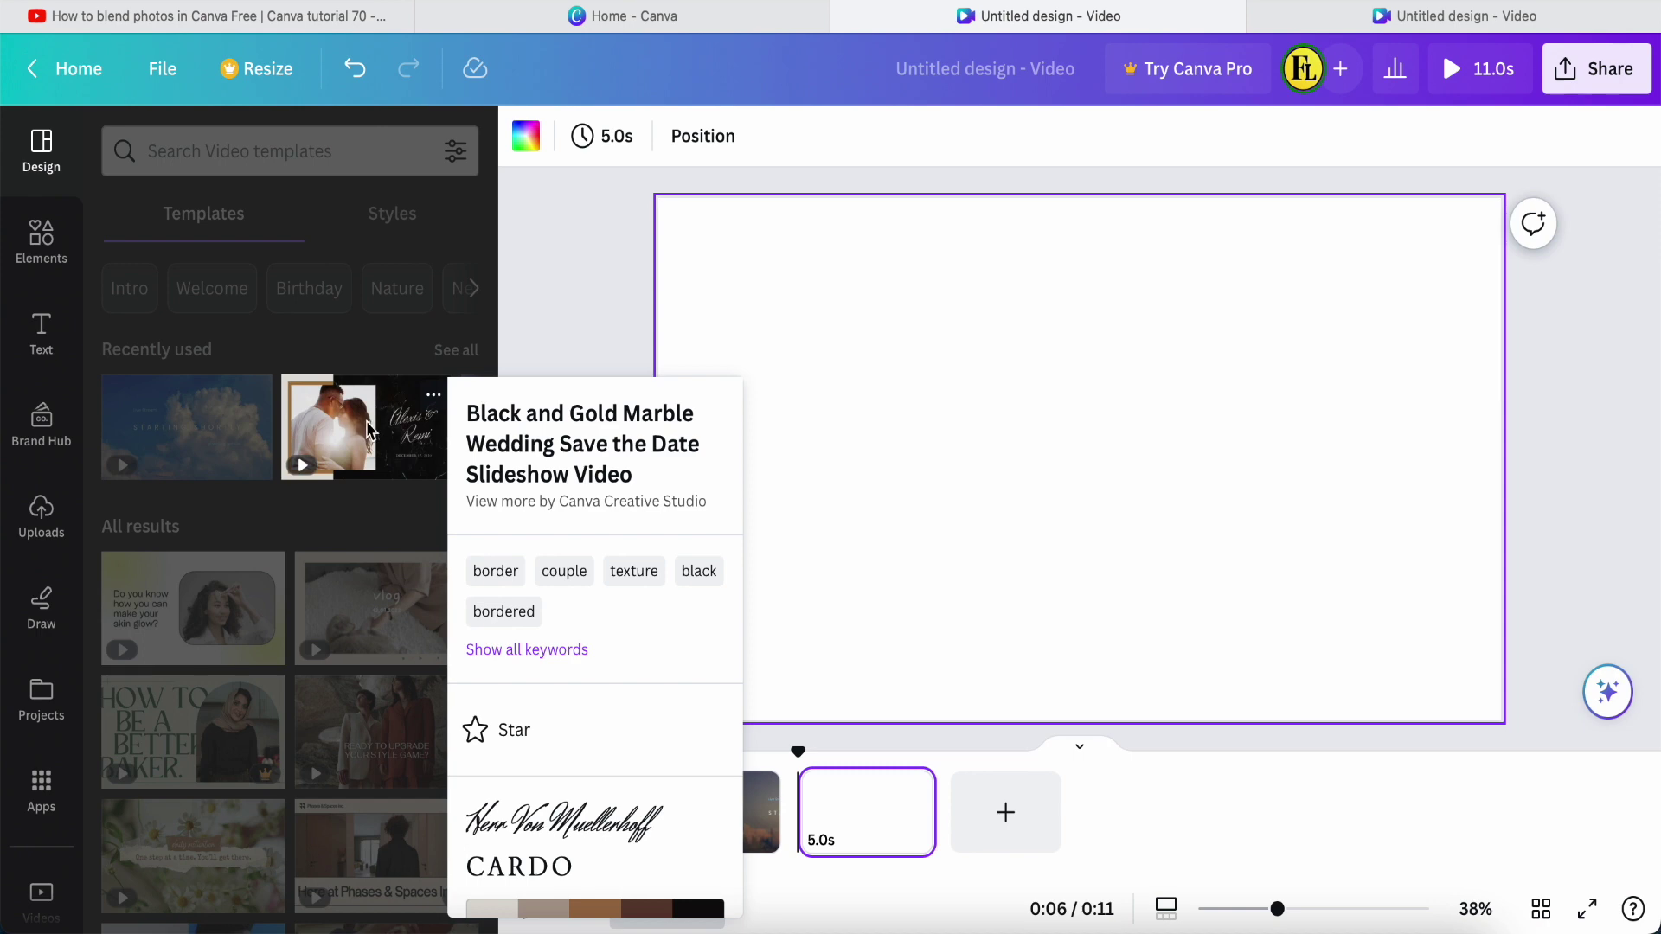
left_click(390, 440)
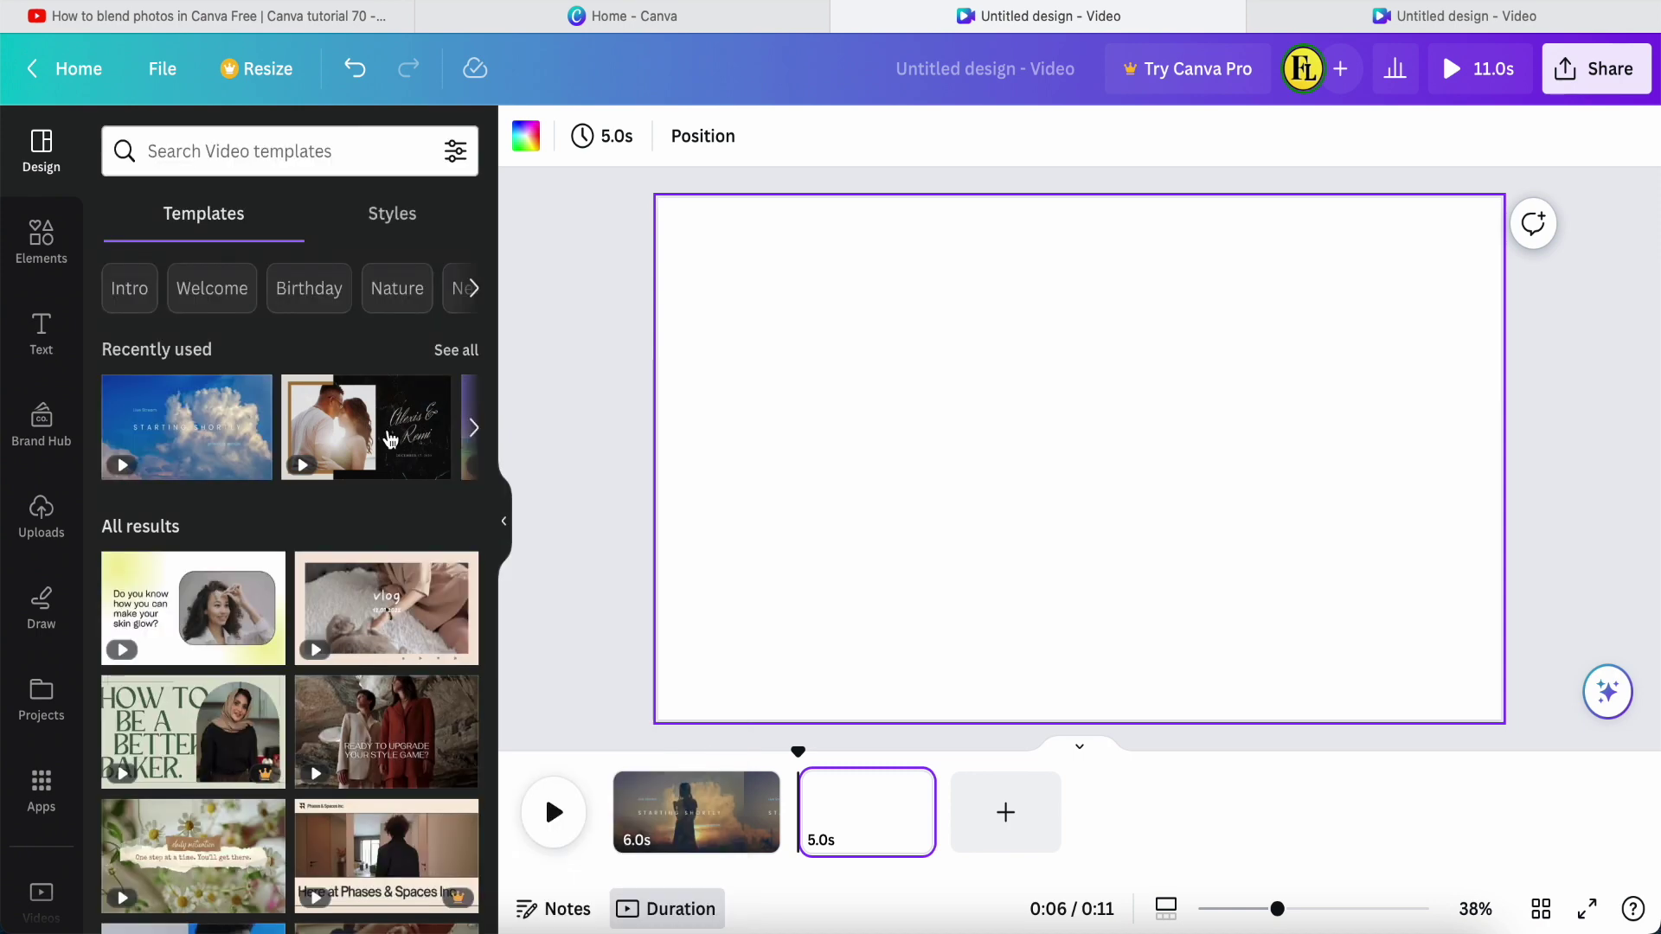
left_click(390, 439)
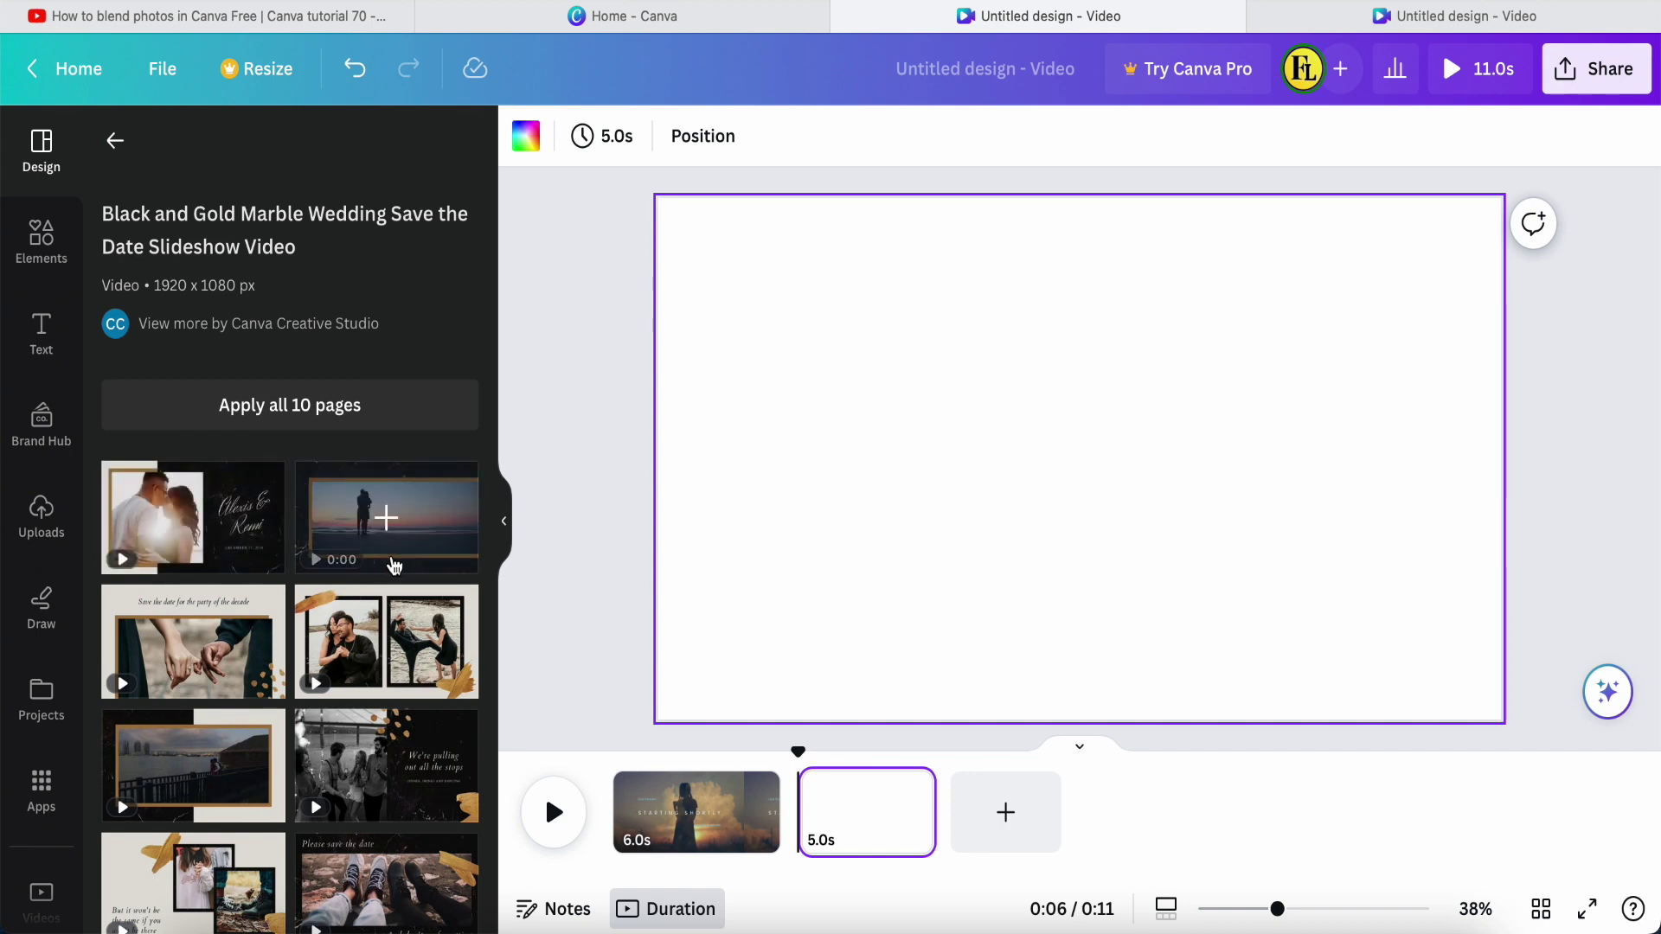
Step: Apply the wedding template's cover page to page 2 and its beach silhouette page to a new third page
scroll(251, 641, "down", 3)
scroll(260, 671, "down", 3)
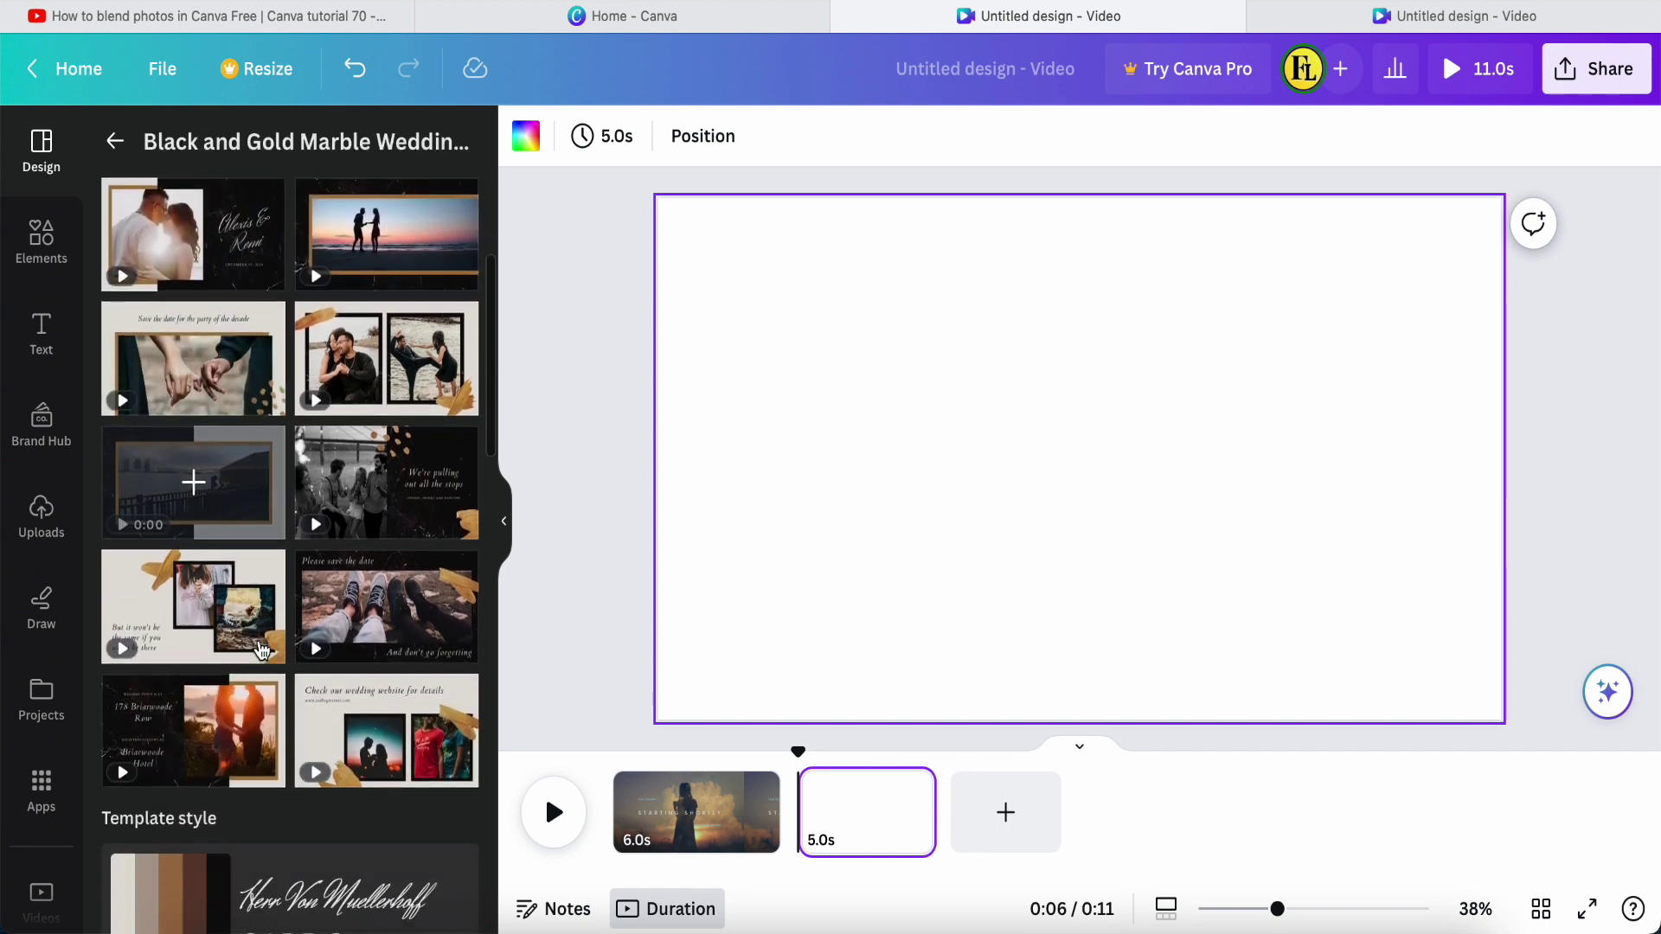
scroll(259, 563, "up", 5)
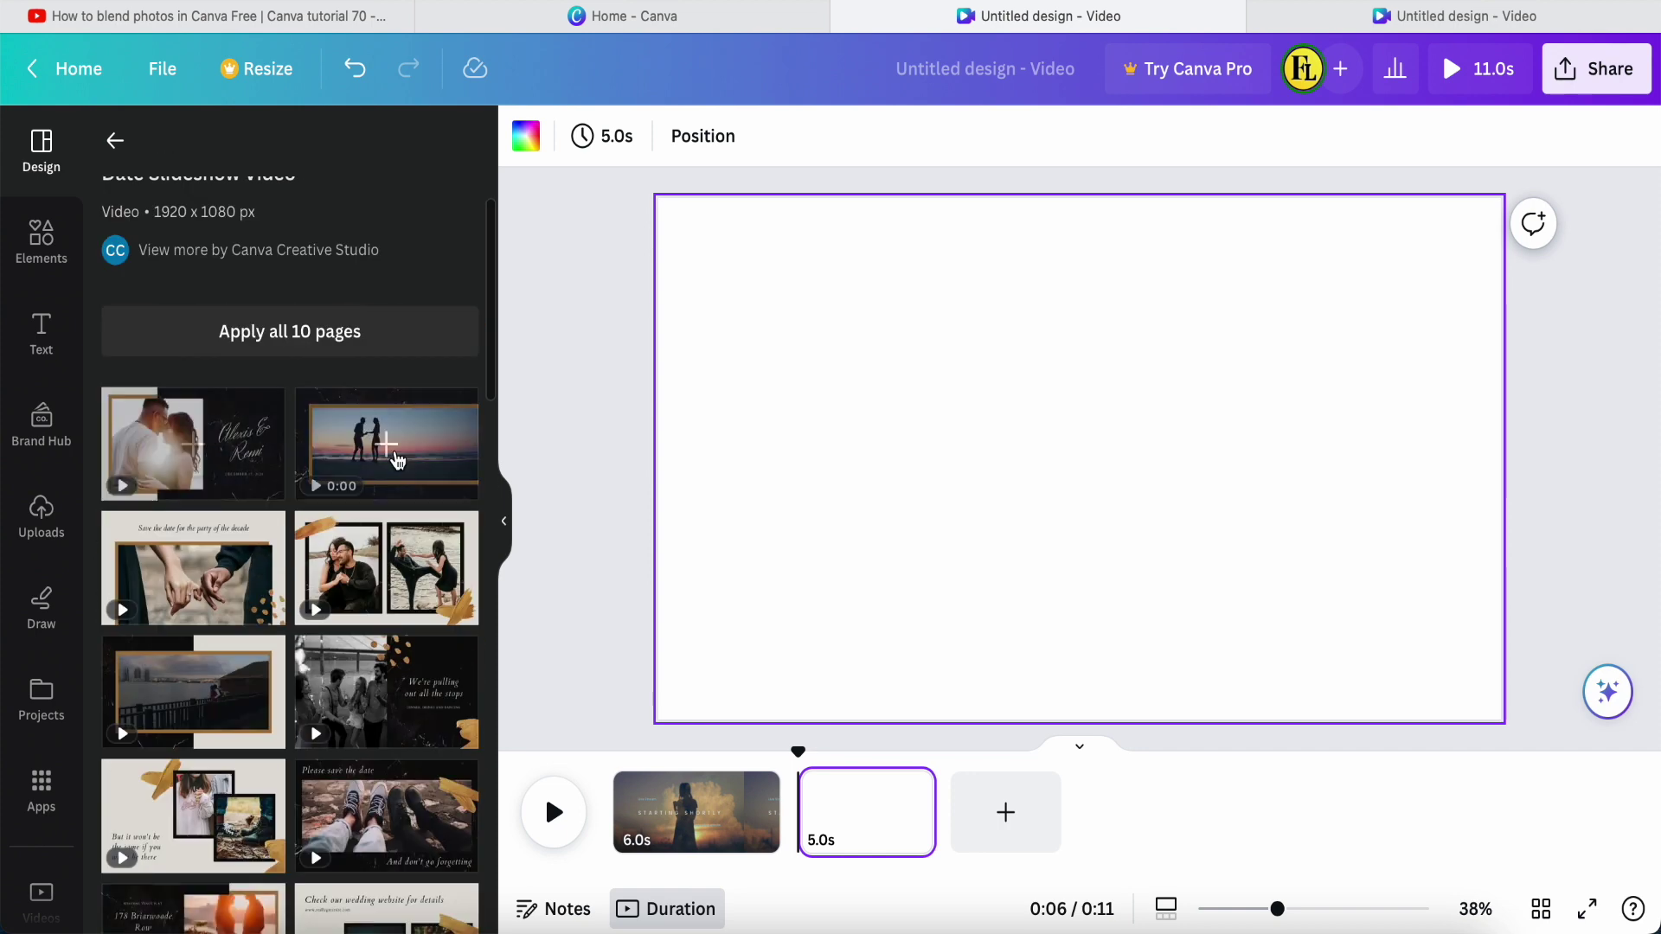
scroll(386, 686, "down", 1)
scroll(386, 686, "down", 3)
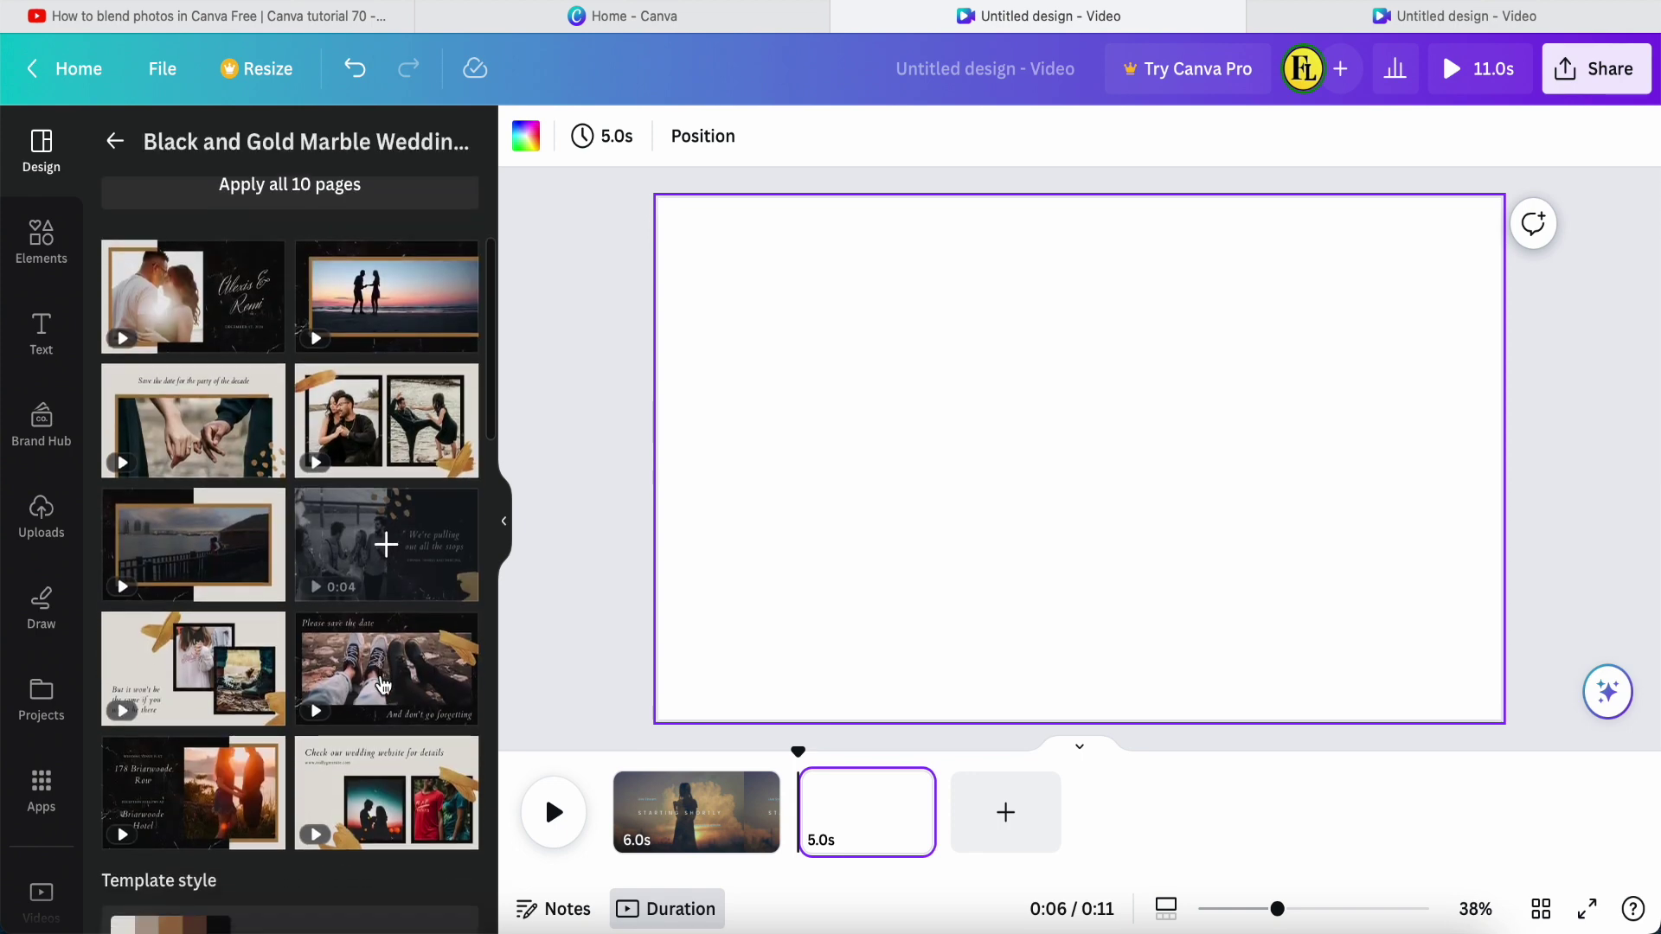
scroll(417, 810, "up", 1)
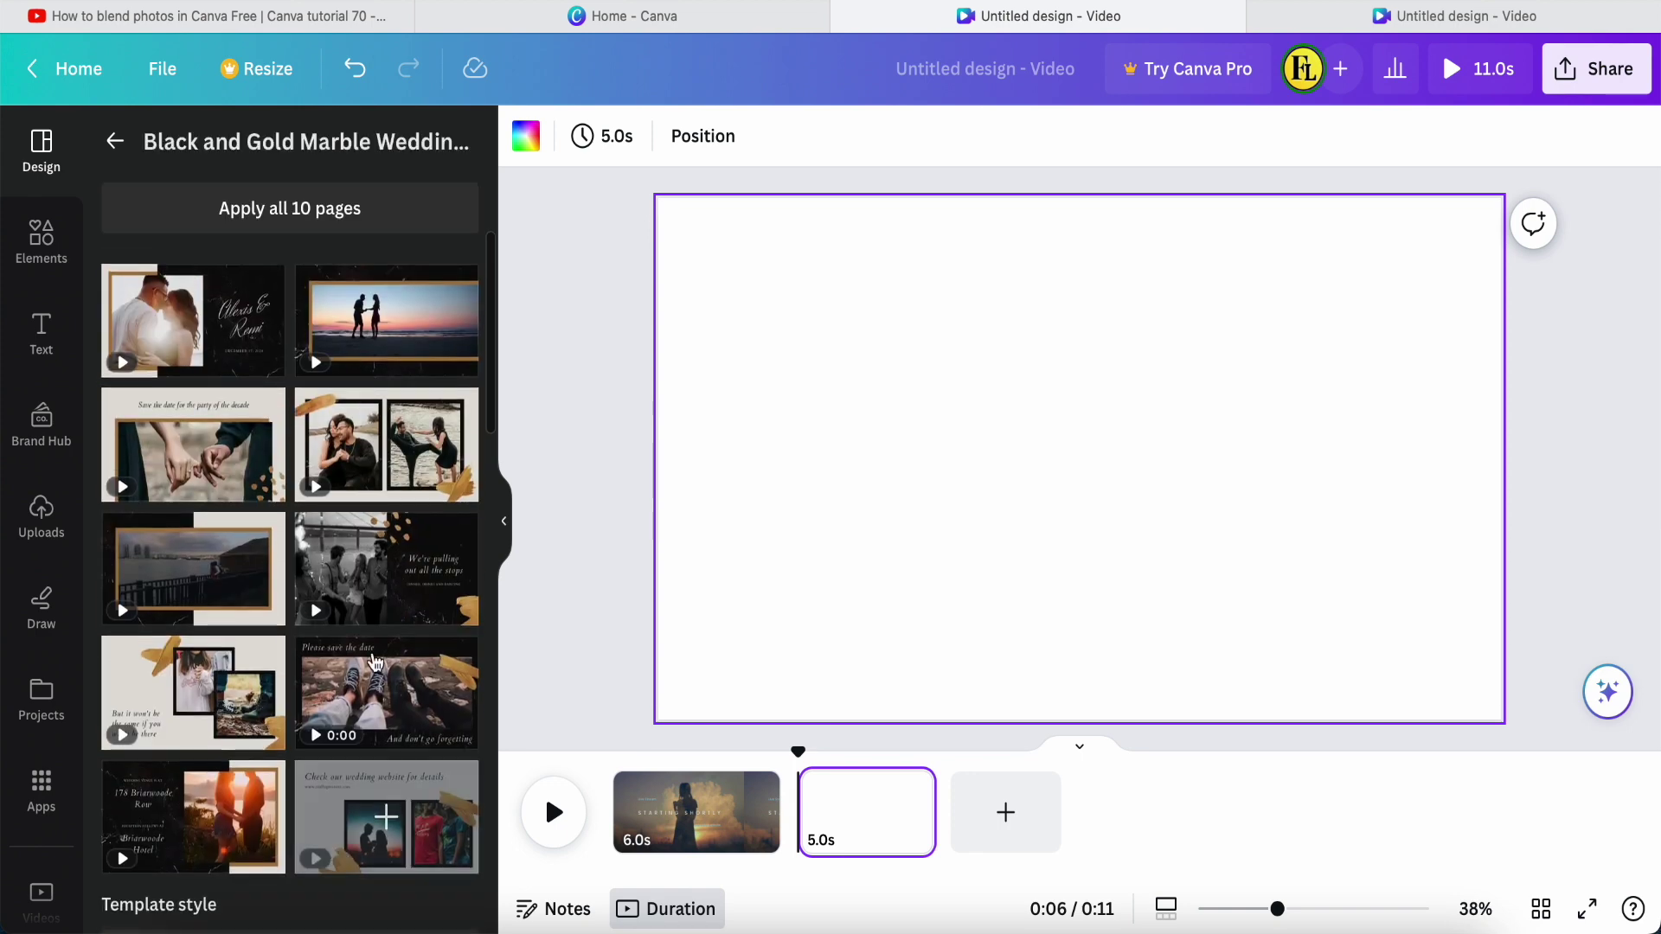
left_click(194, 327)
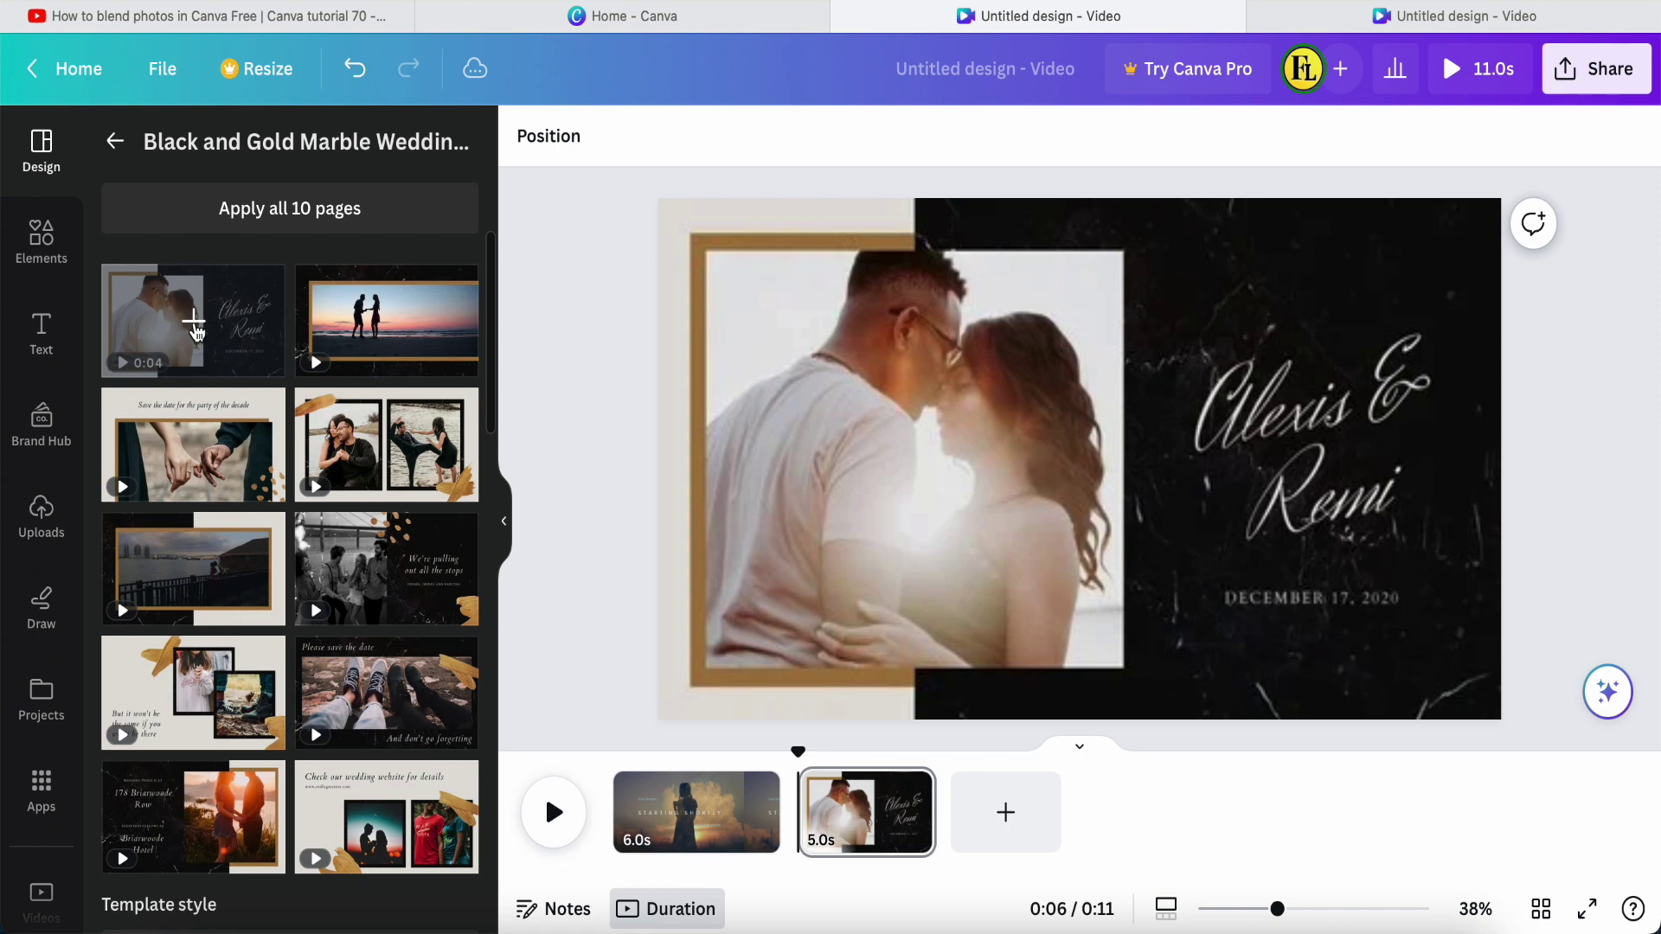
left_click(1005, 817)
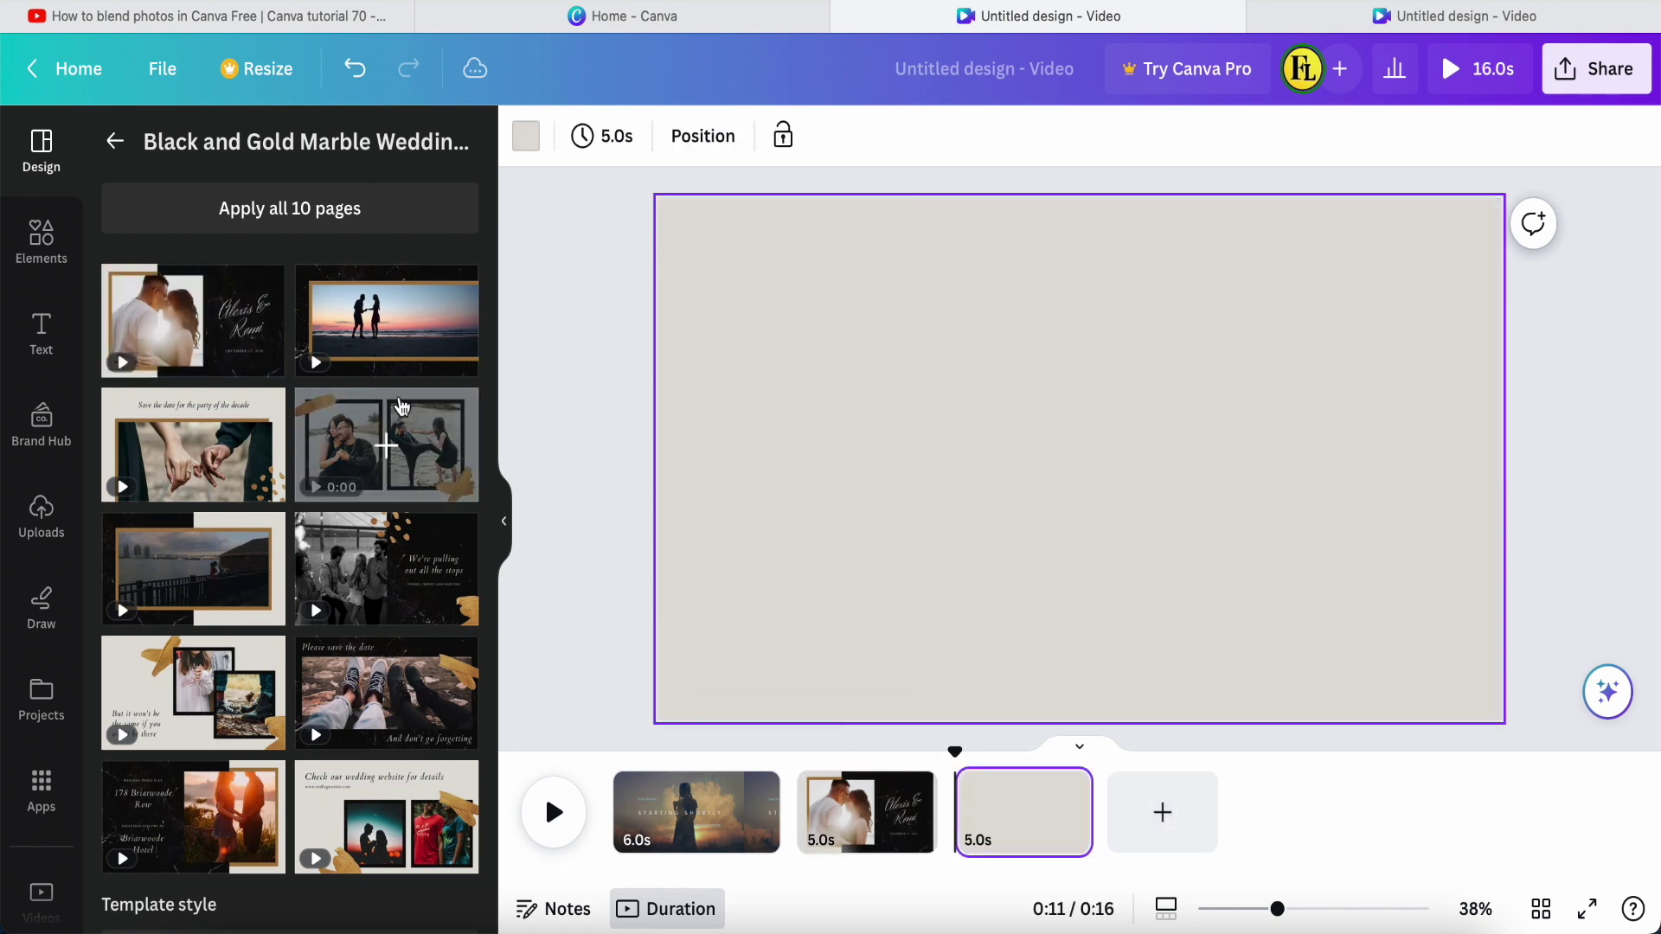
left_click(385, 323)
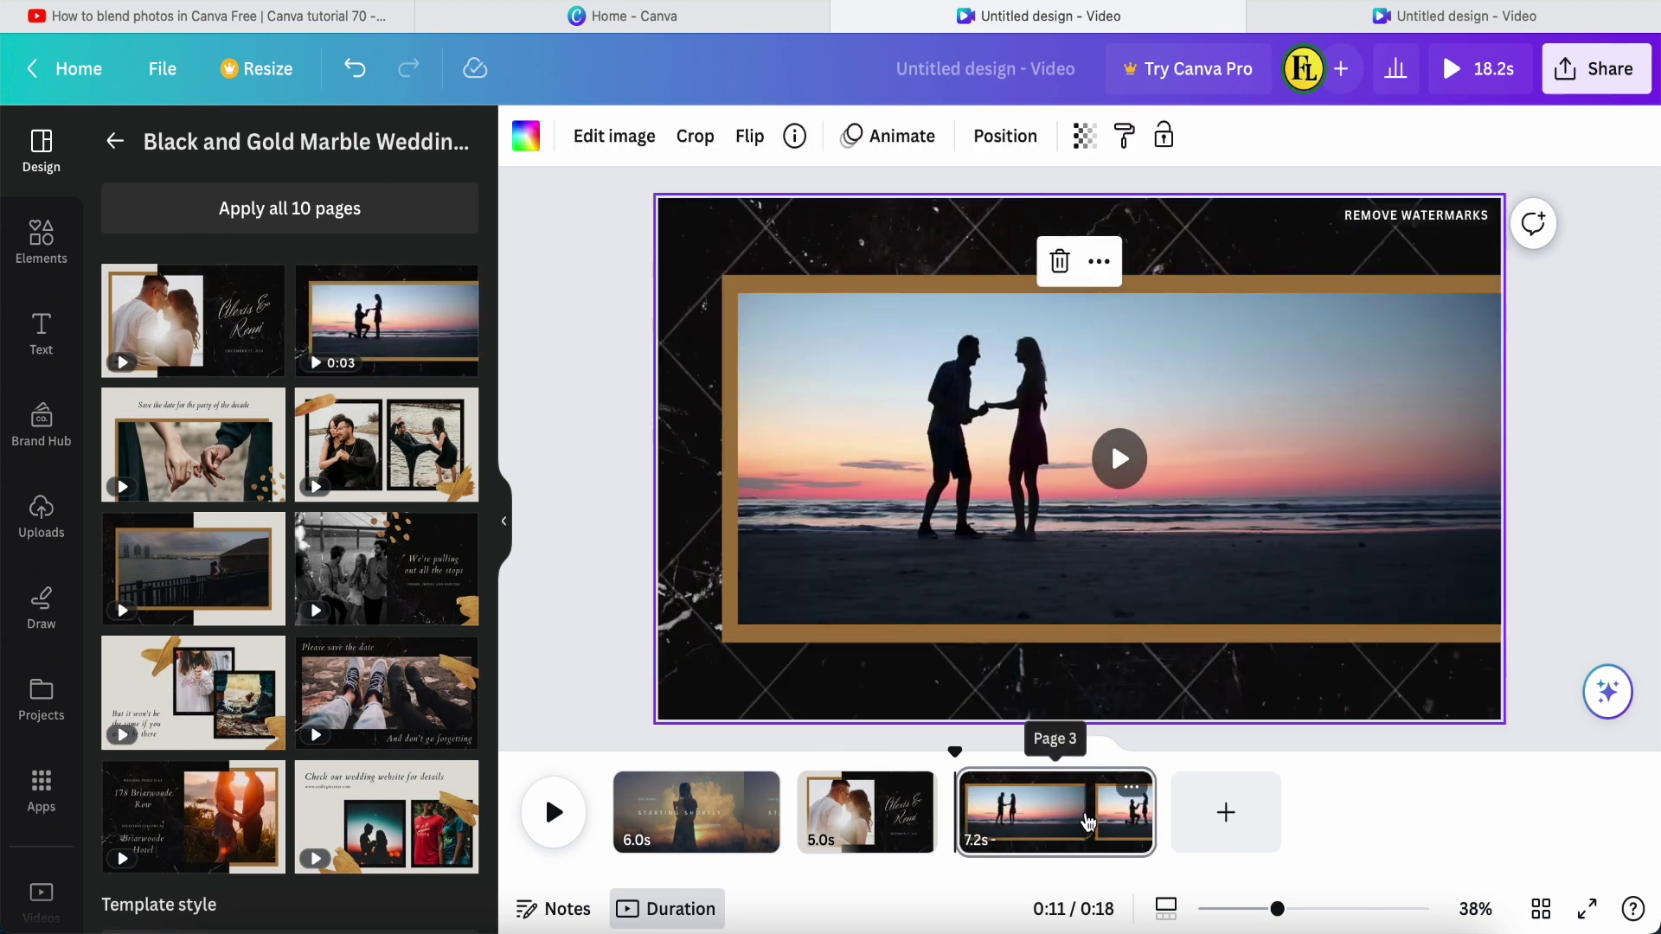
Step: Delete the black marble panel and the beige background from page 2
left_click(882, 818)
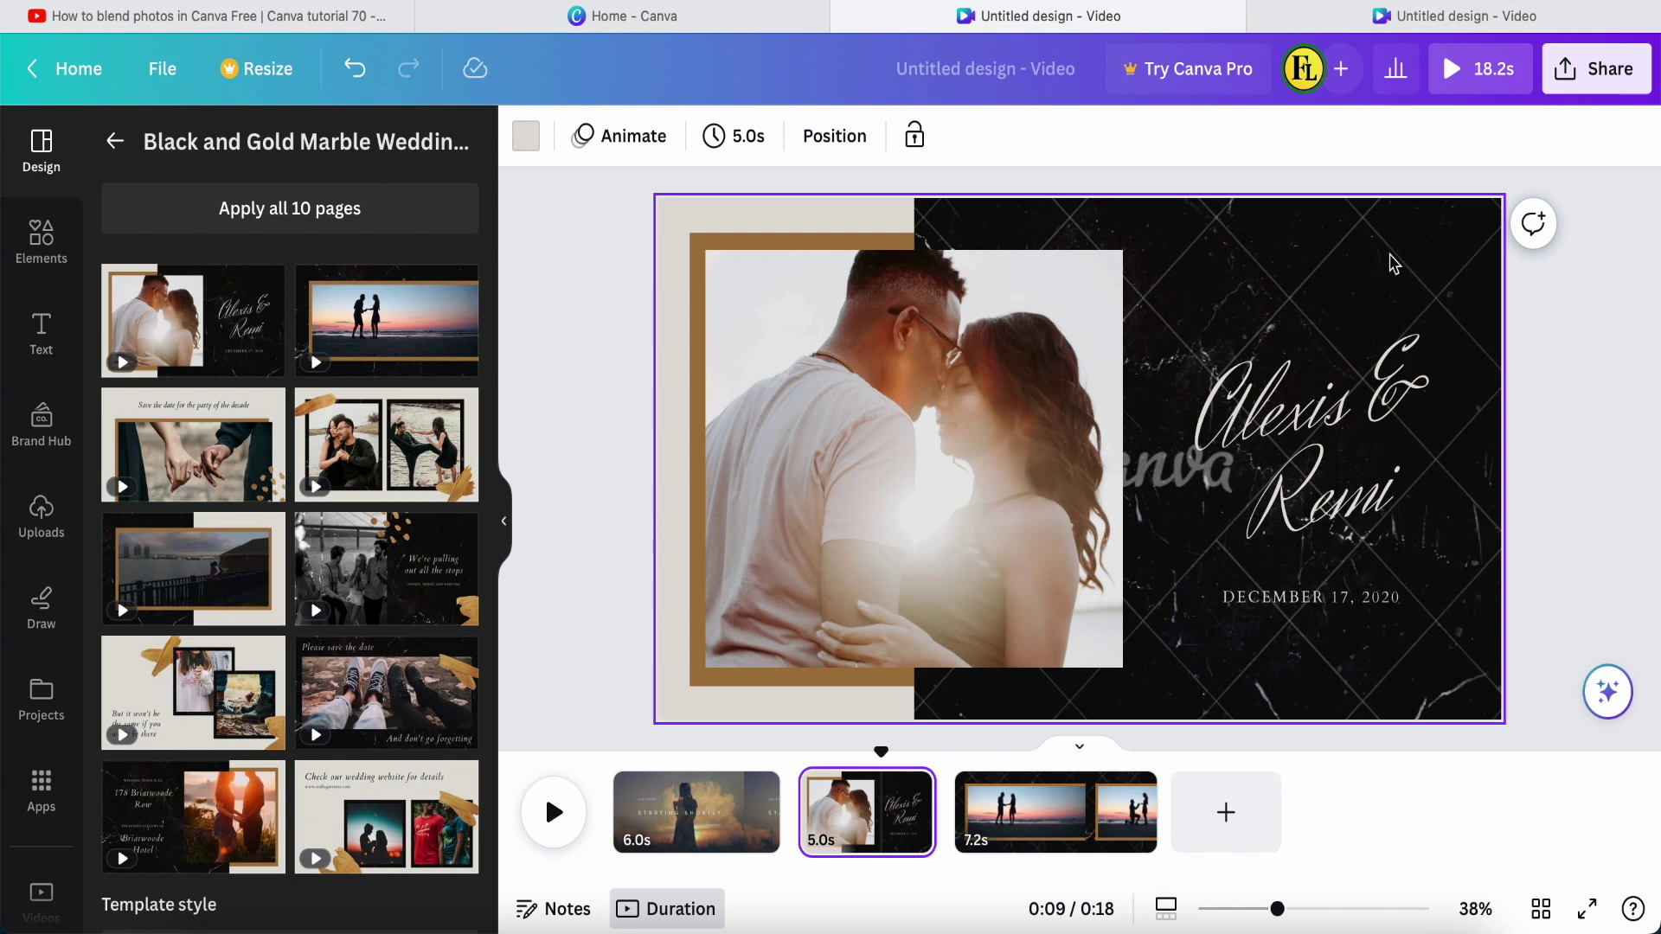
left_click(1430, 276)
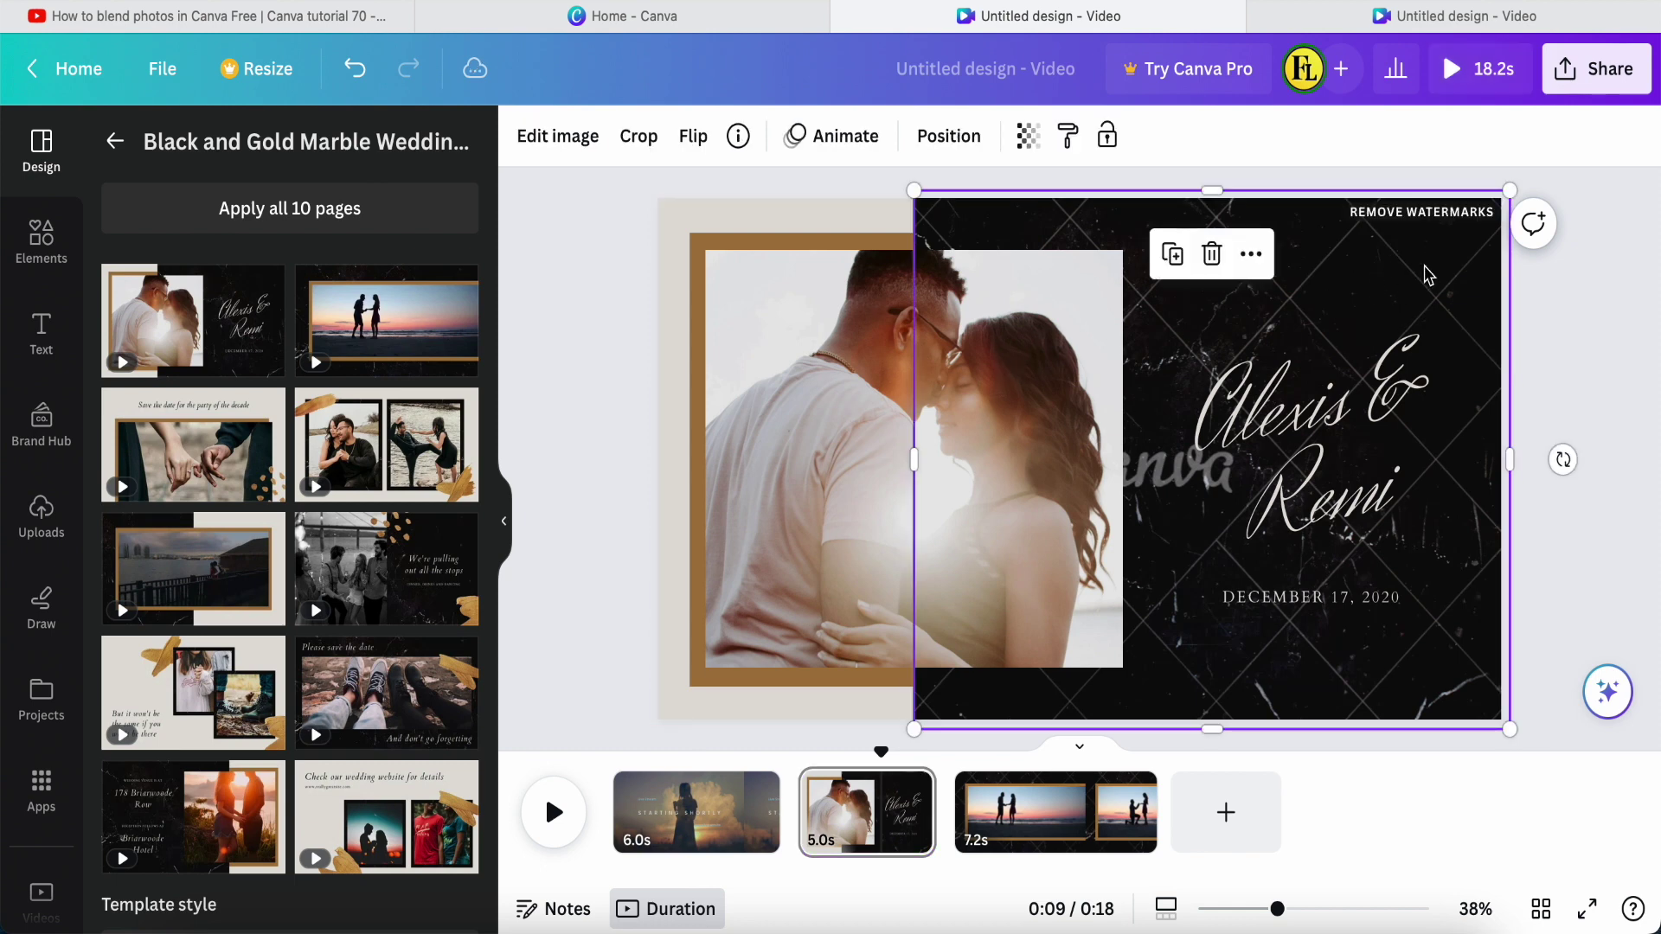
key("Delete")
left_click(1391, 294)
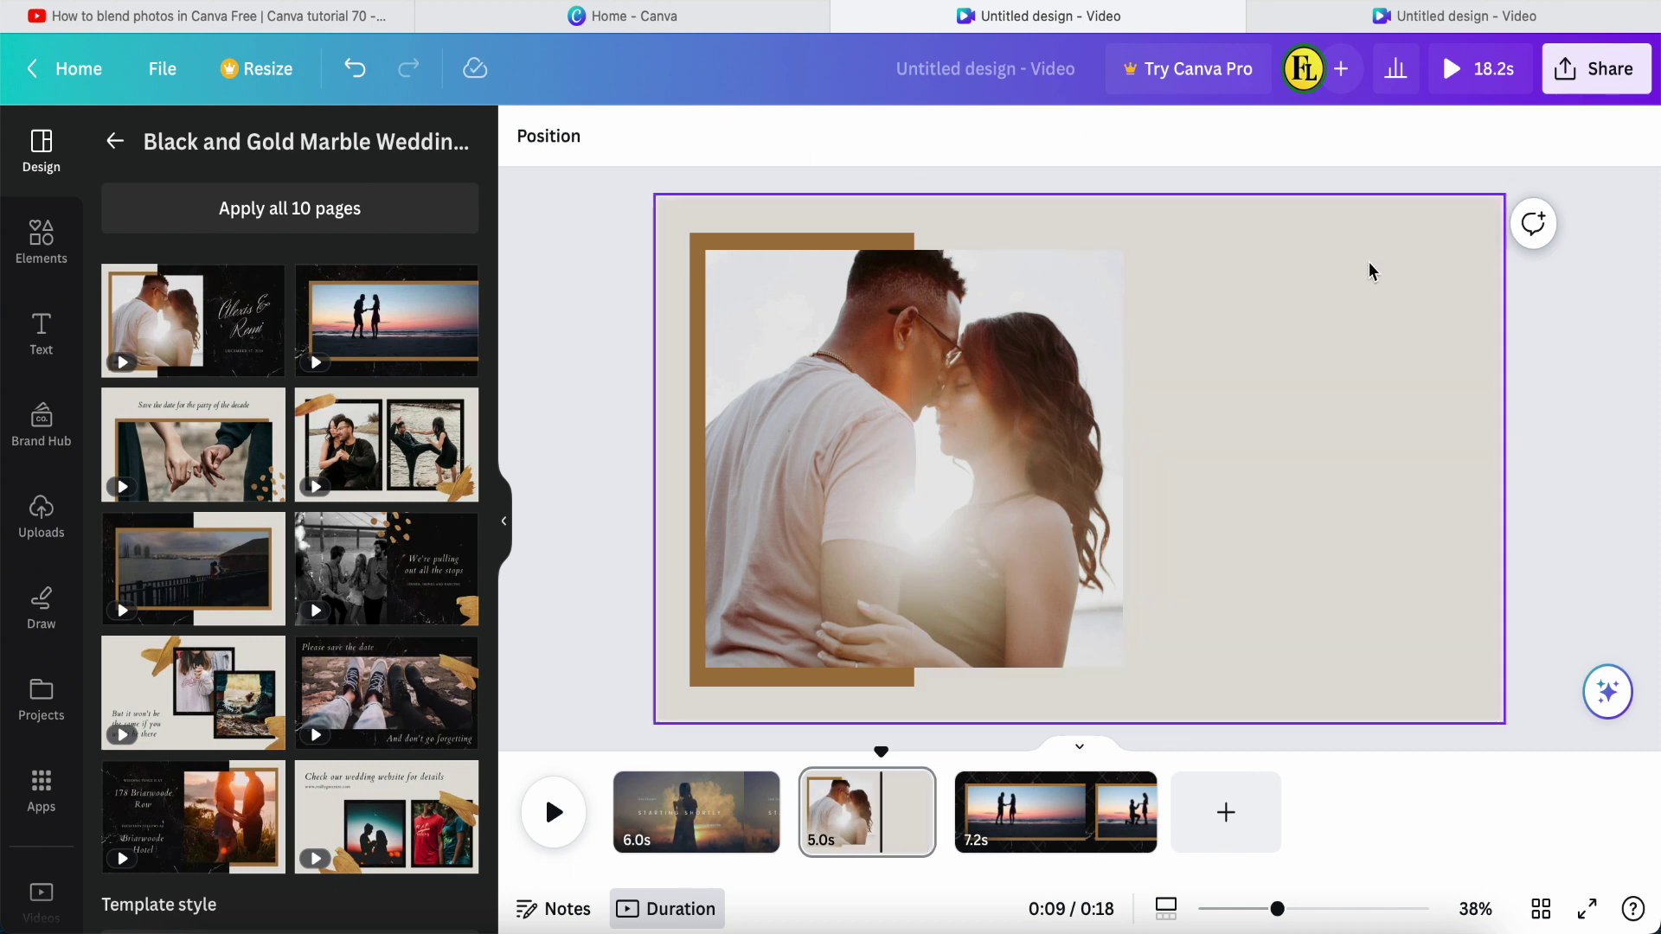
key("Delete")
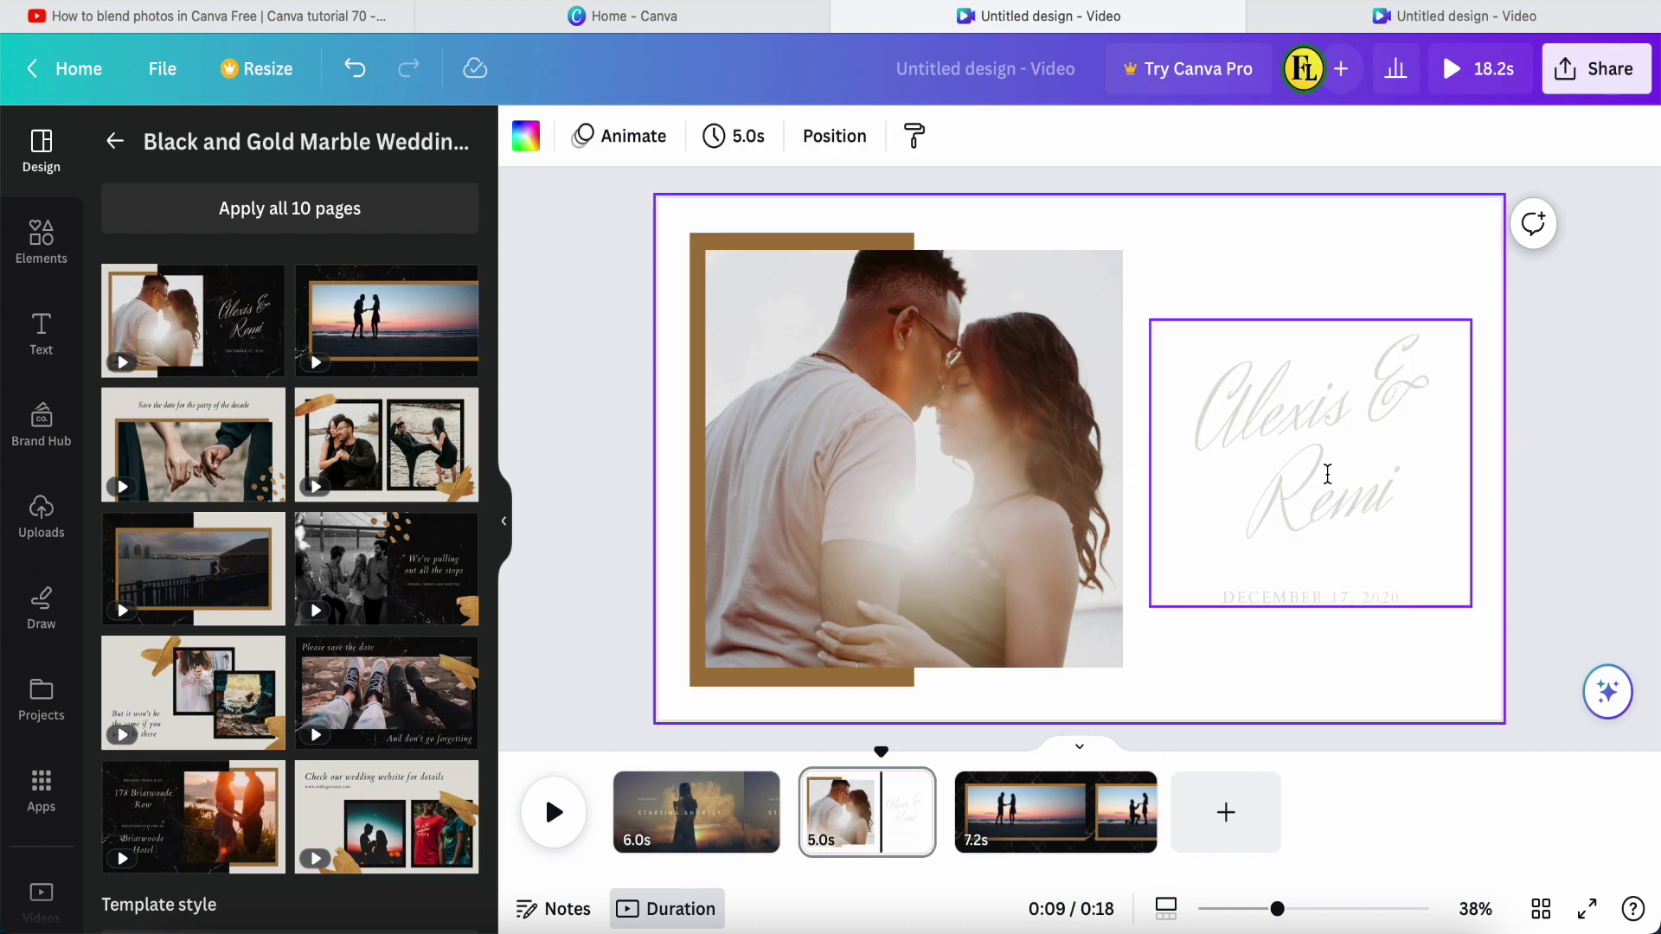
Step: Delete the couple's names, the date text and the gold frame from page 2
left_click(1329, 475)
key("Delete")
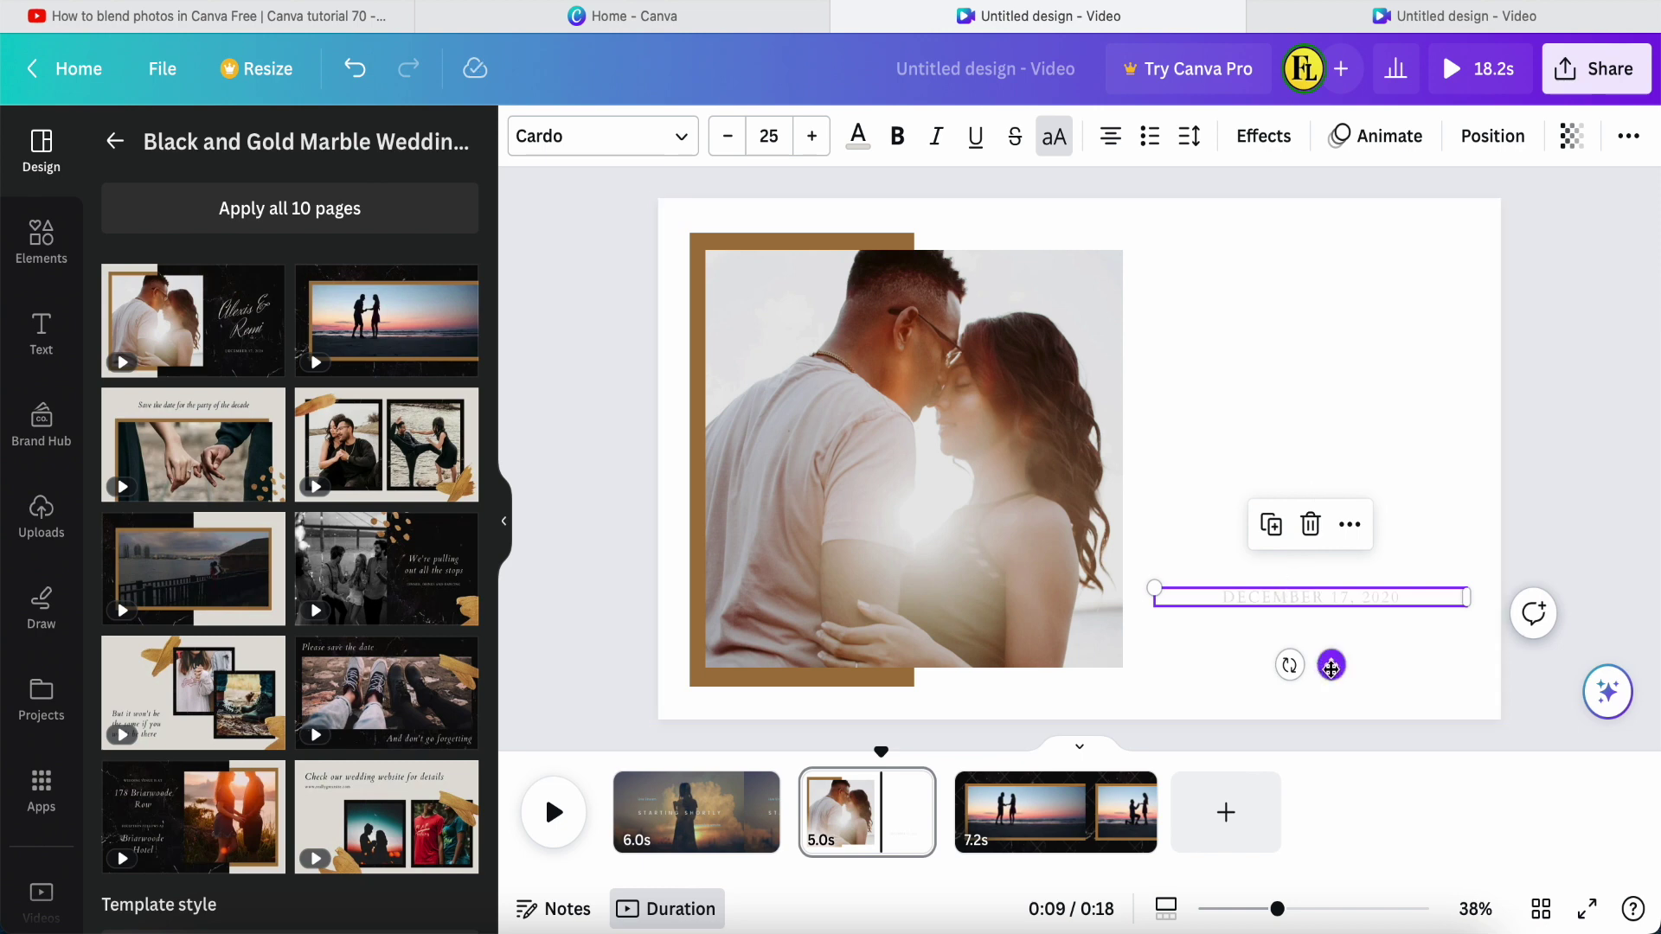
key("Delete")
left_click(678, 230)
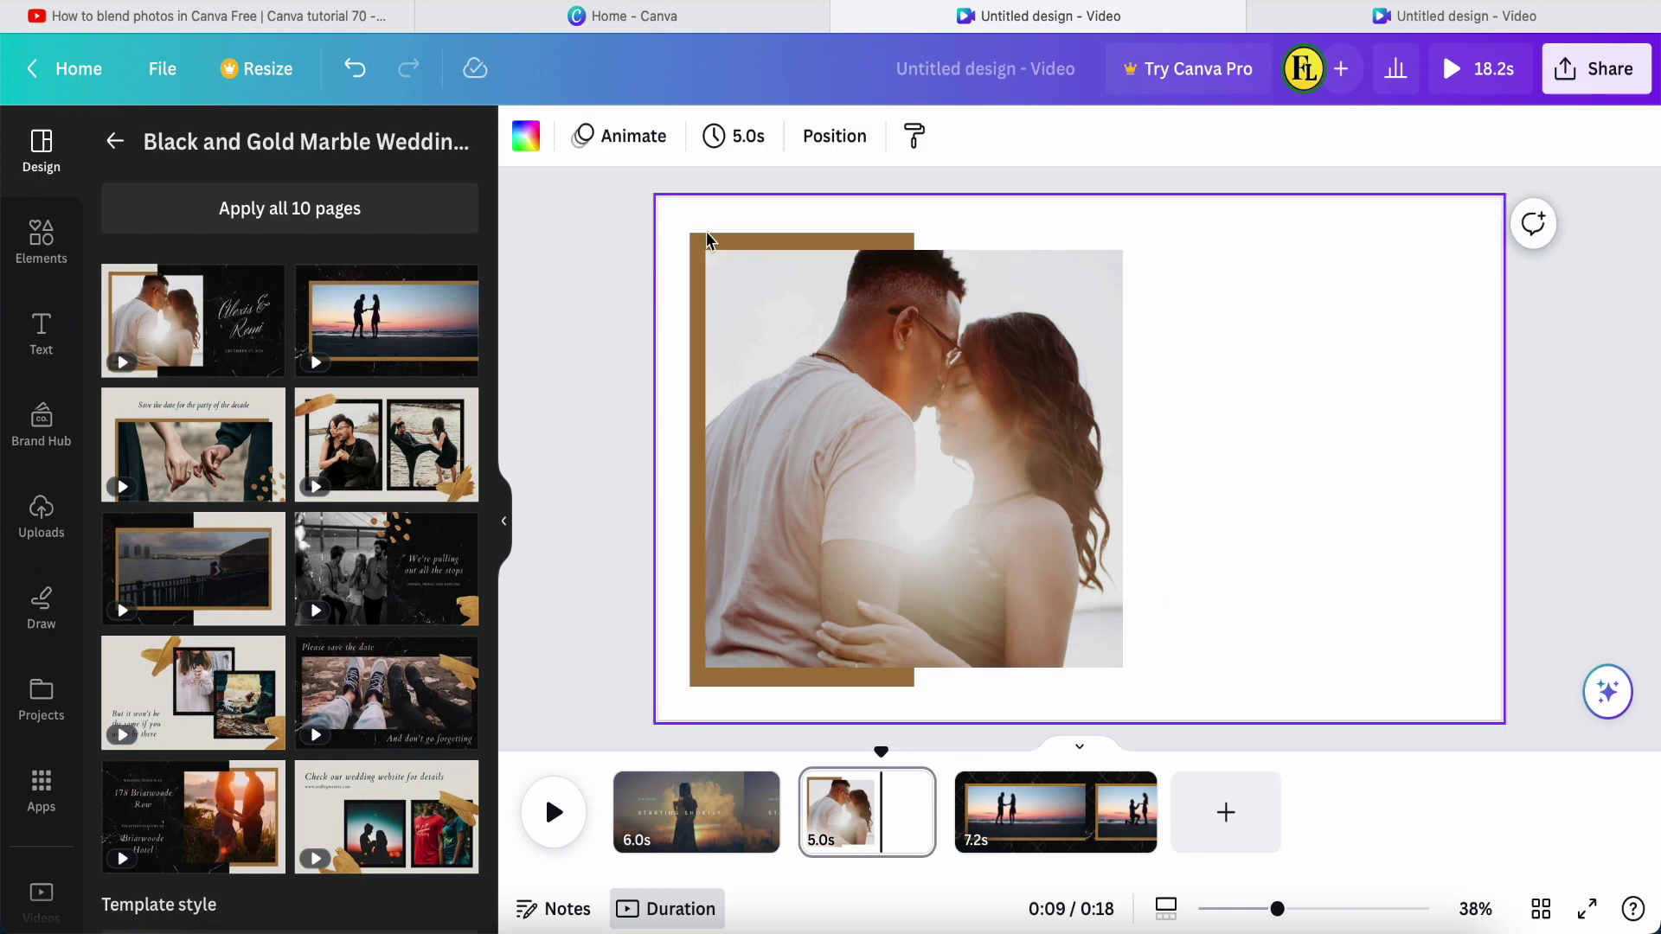
left_click(707, 235)
key("Delete")
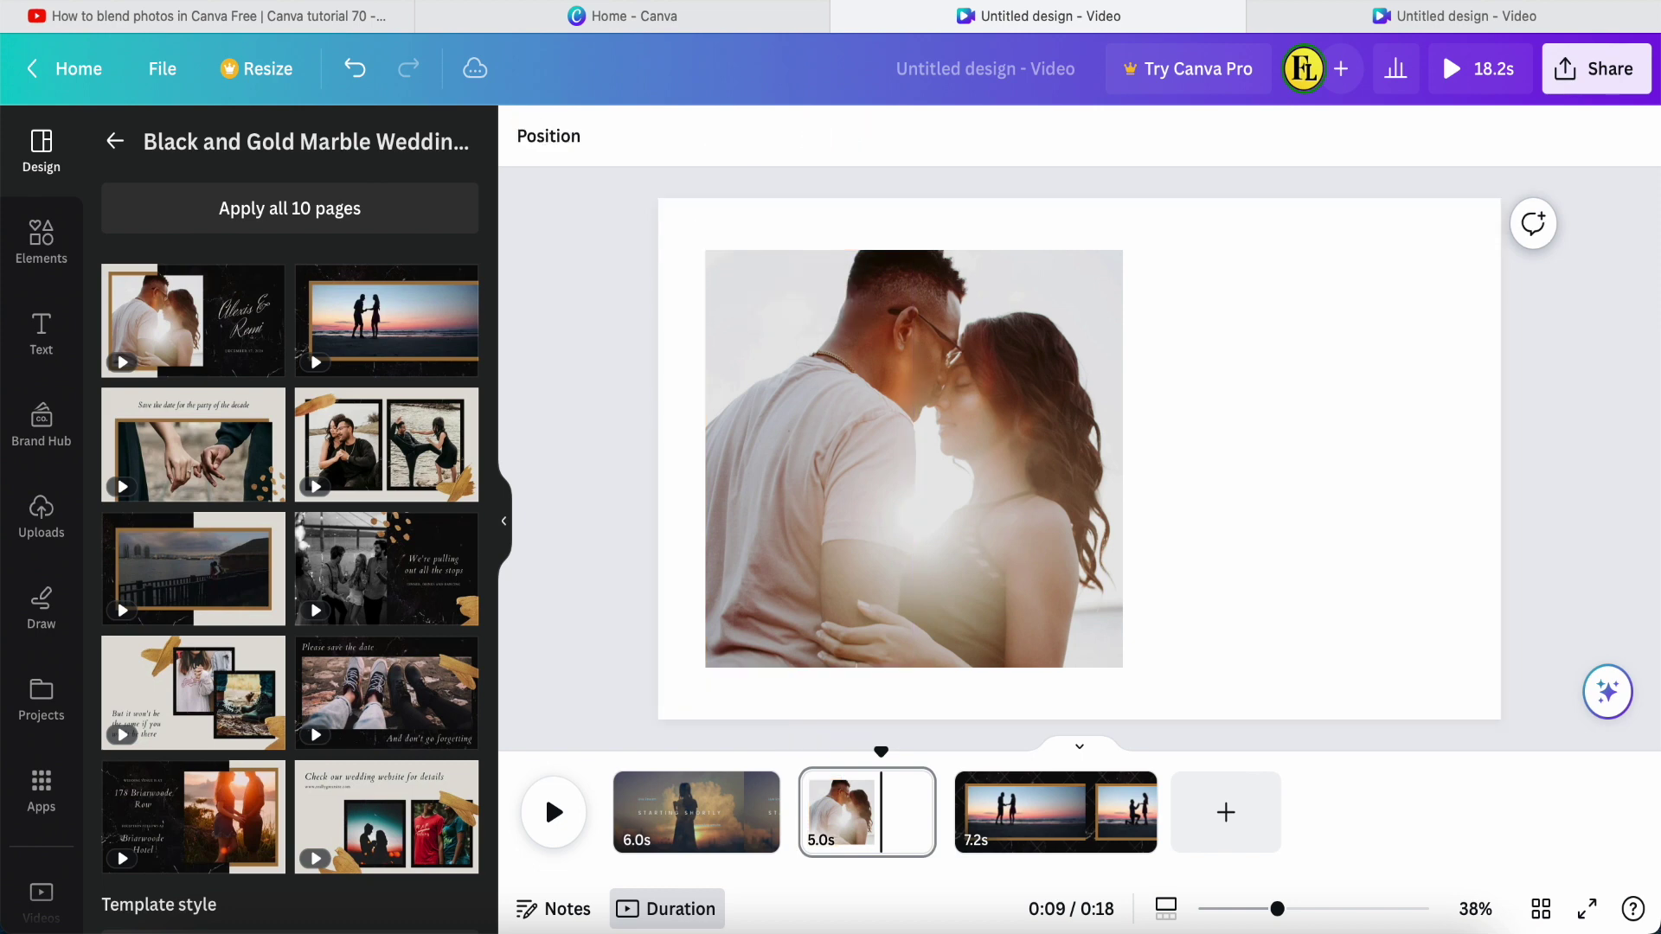
Step: Move the couple photo to page 2's upper-left corner and enlarge it to the full page height
left_click(854, 413)
left_click_drag(855, 412, 808, 363)
left_click_drag(1073, 611, 1175, 721)
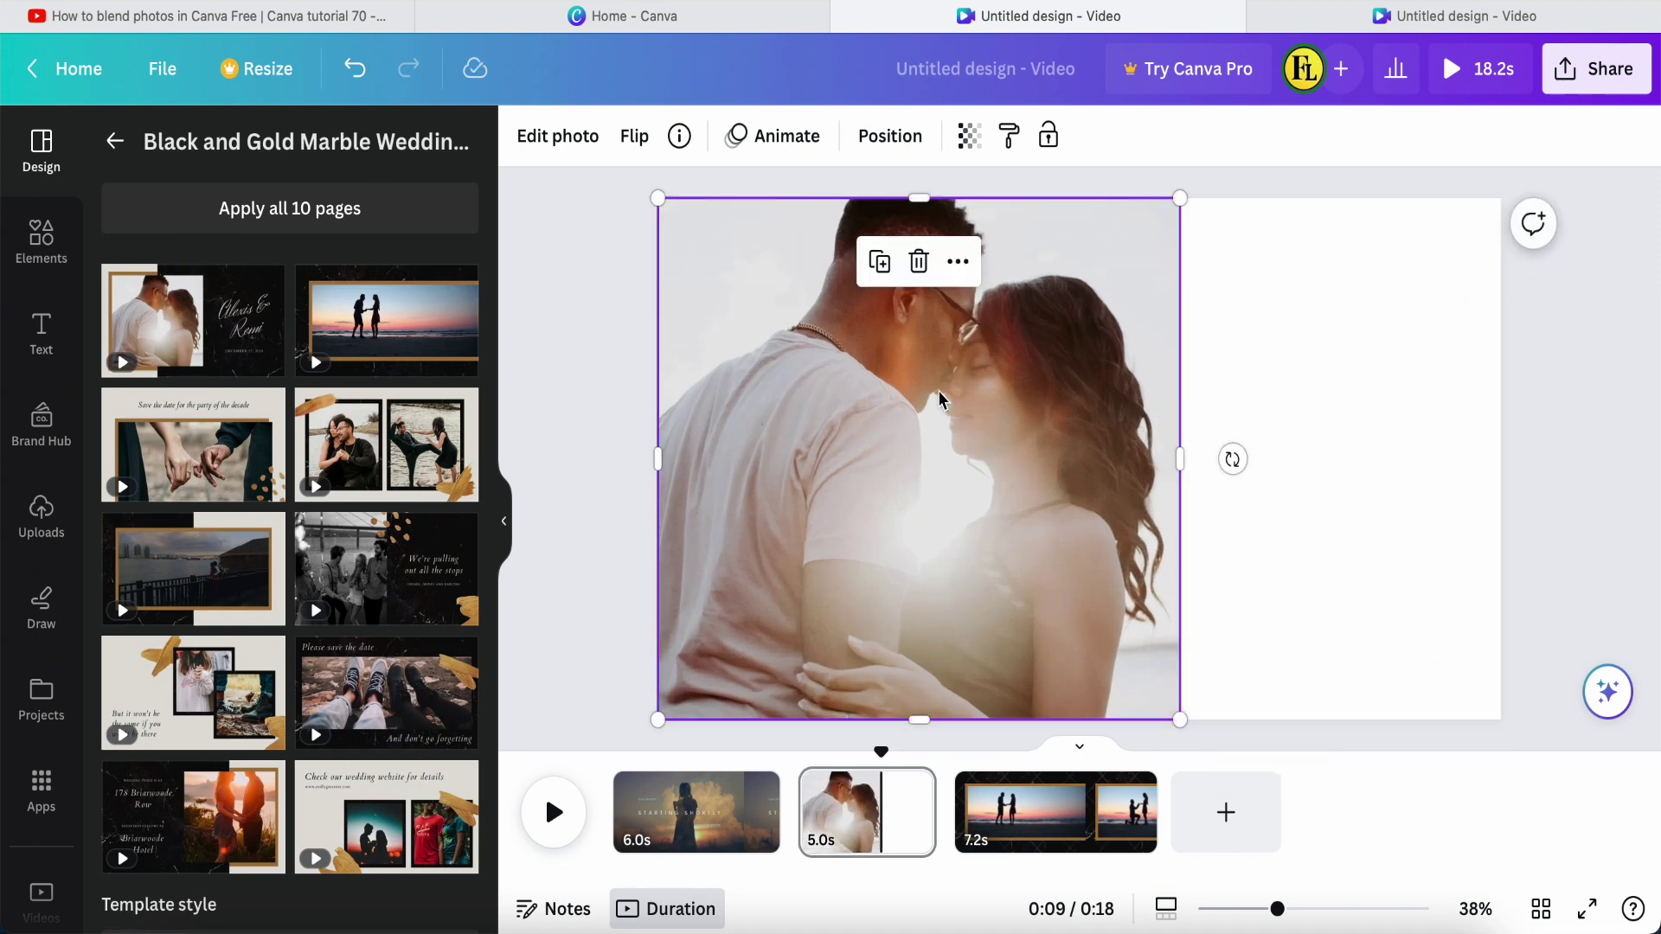
left_click(601, 411)
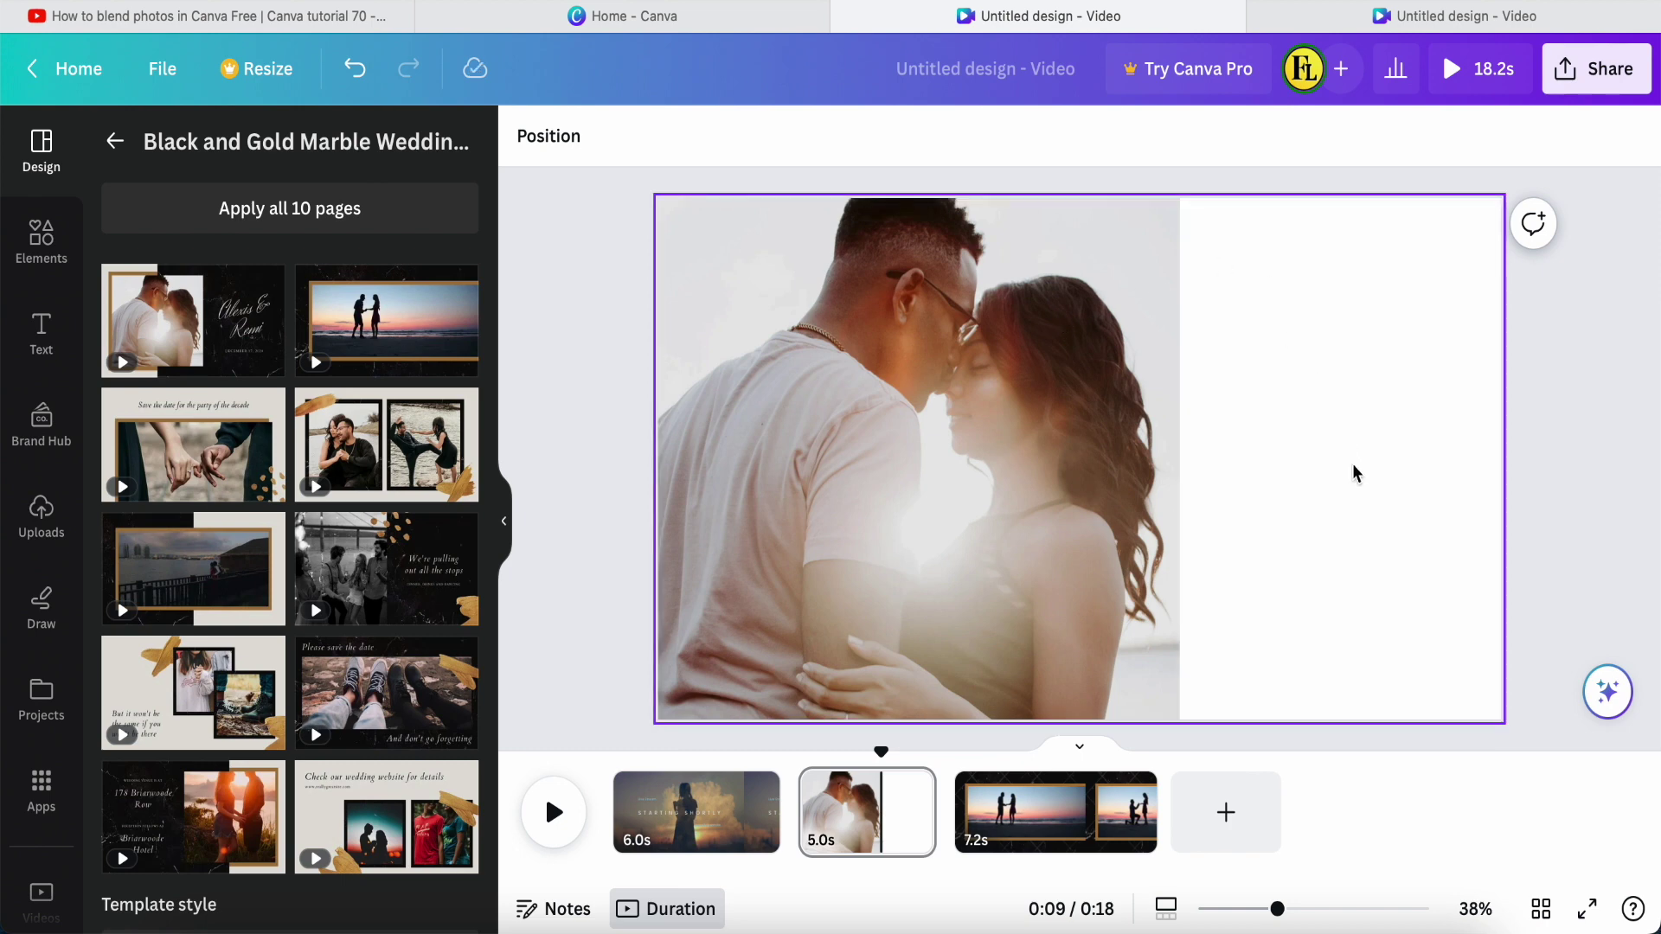
Step: Open the photo editing options for the couple photo on page 2
left_click(735, 274)
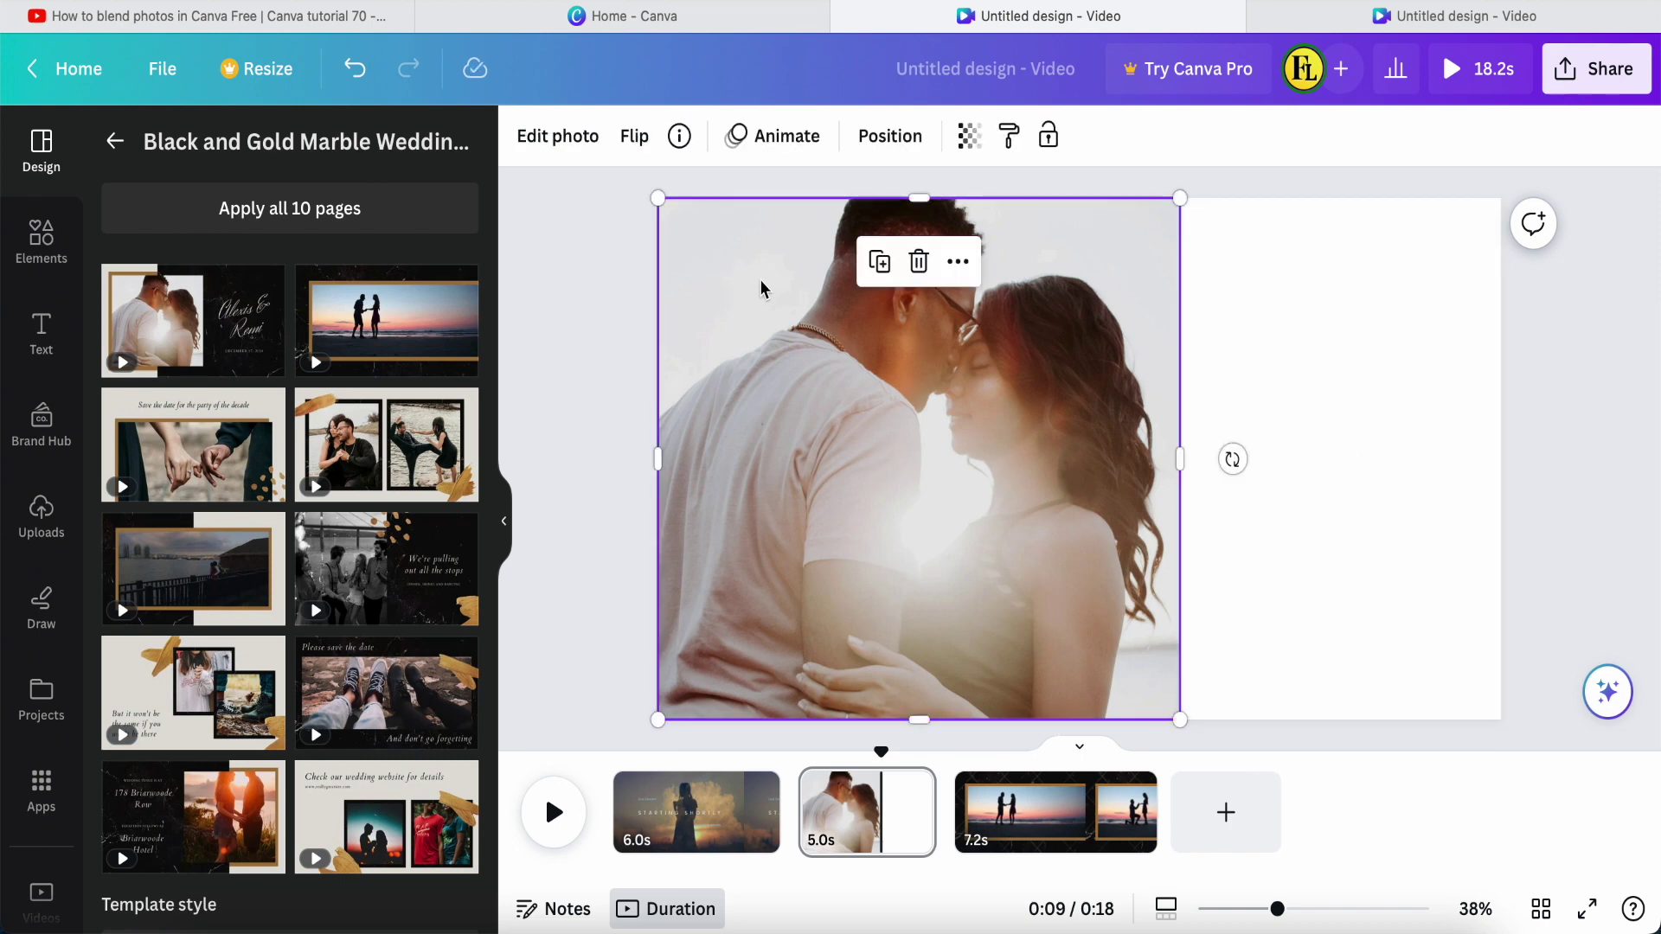
left_click(554, 139)
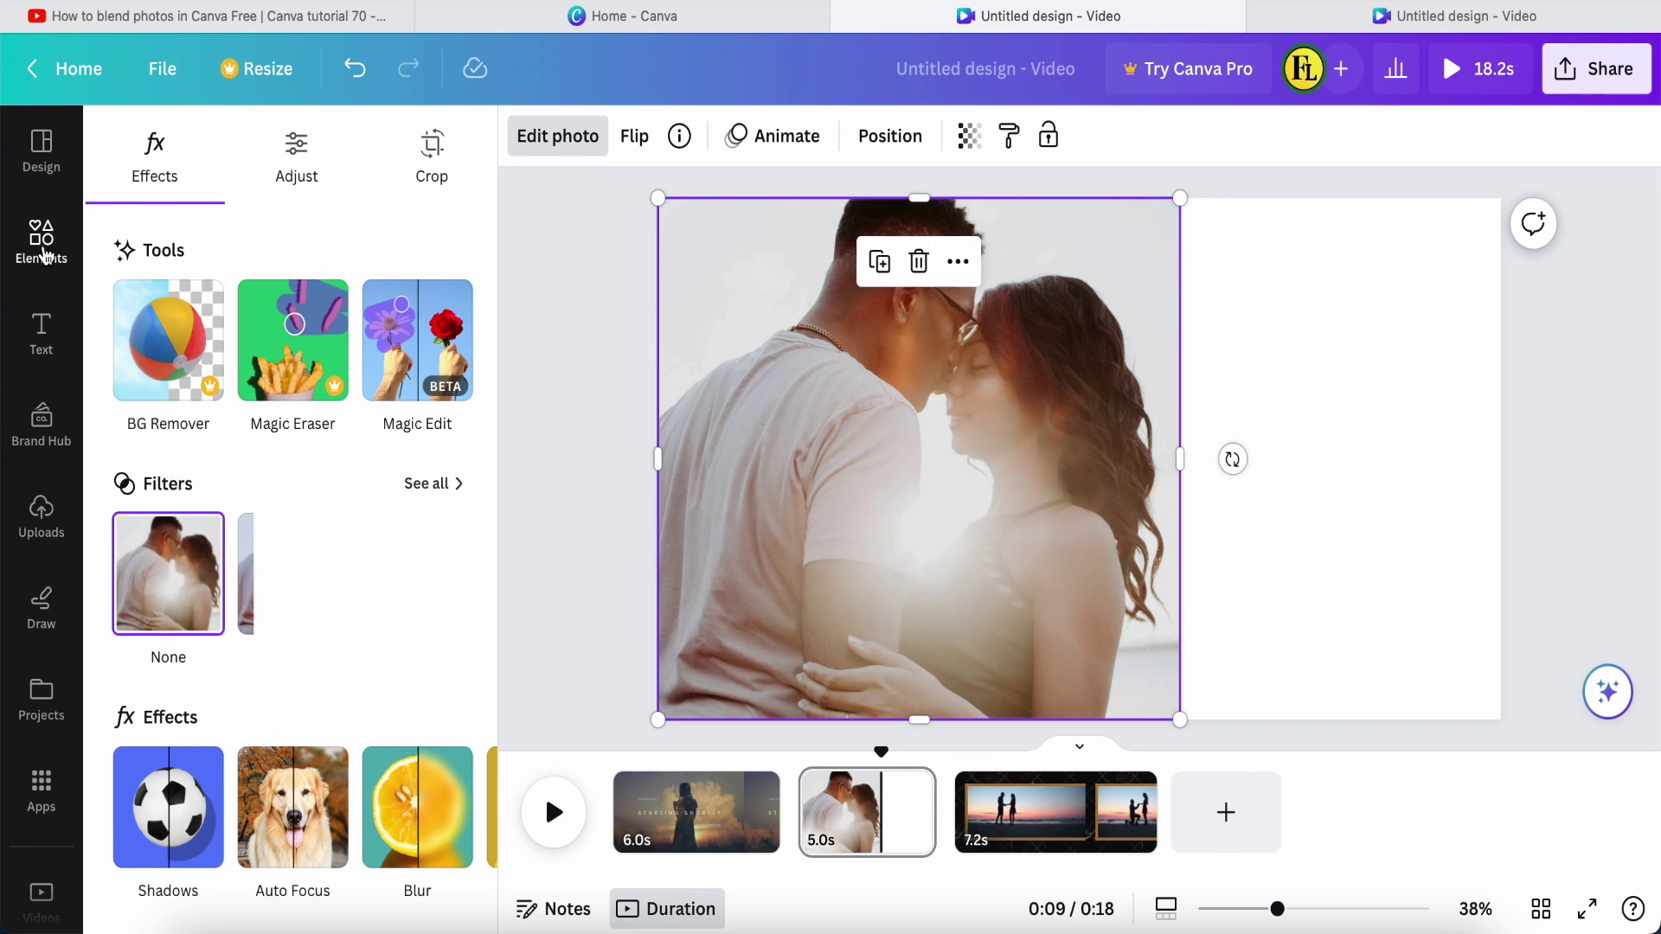
Step: Add the uploaded background-free couple photo to page 2 and delete the original couple photo behind it
left_click(41, 515)
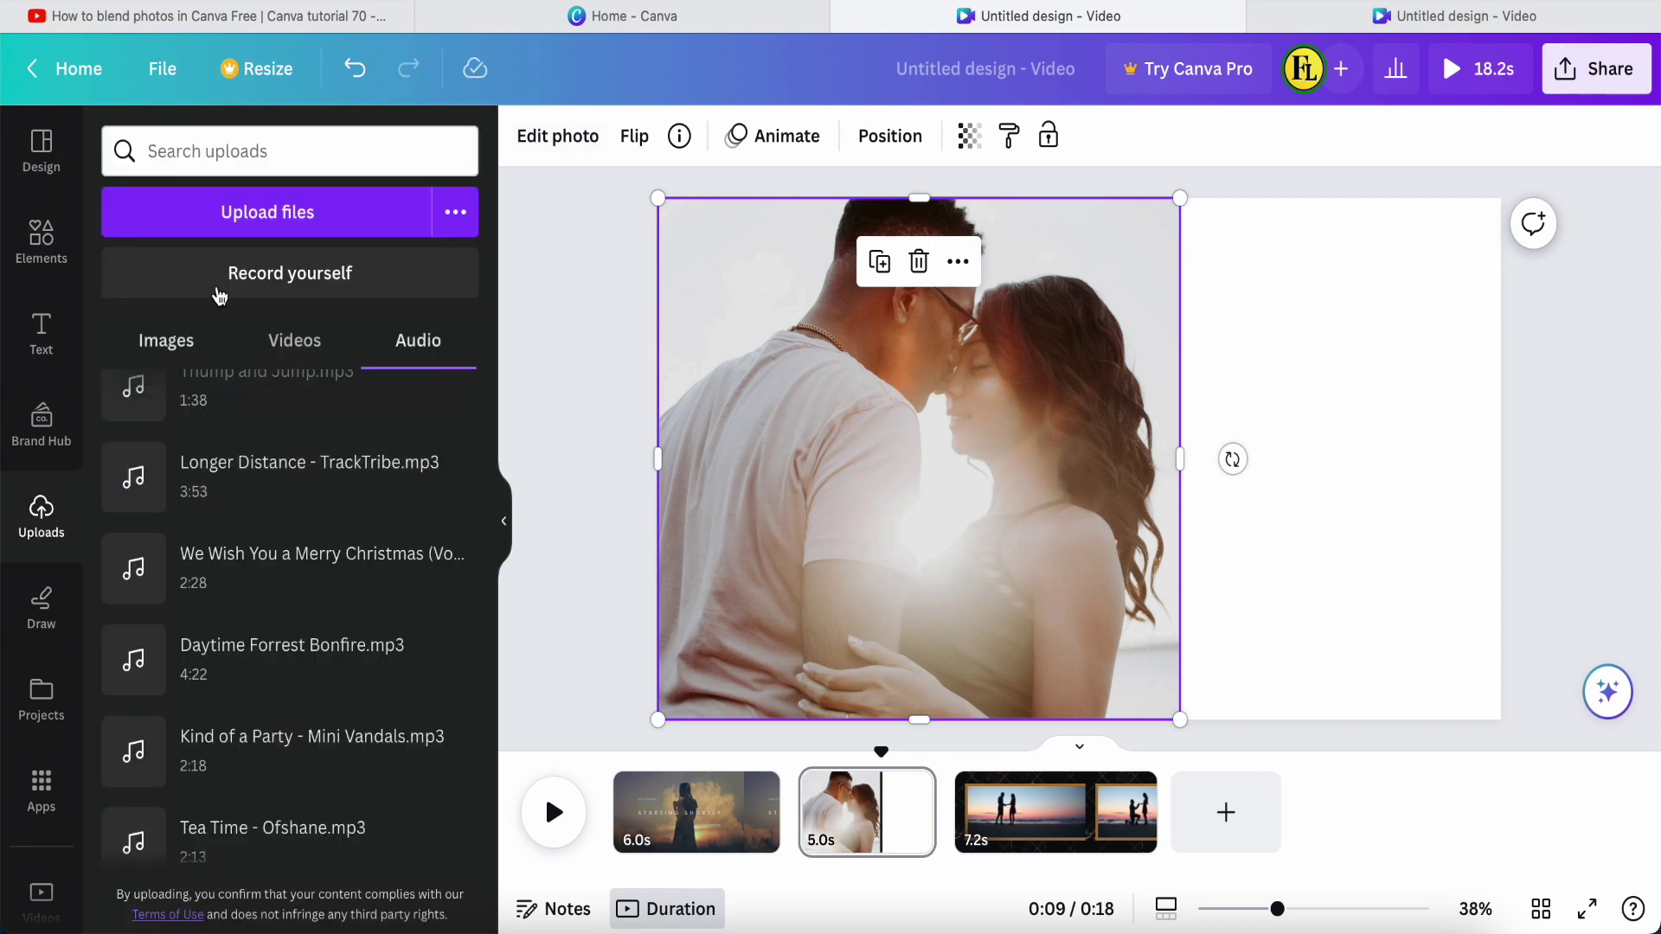
left_click(165, 343)
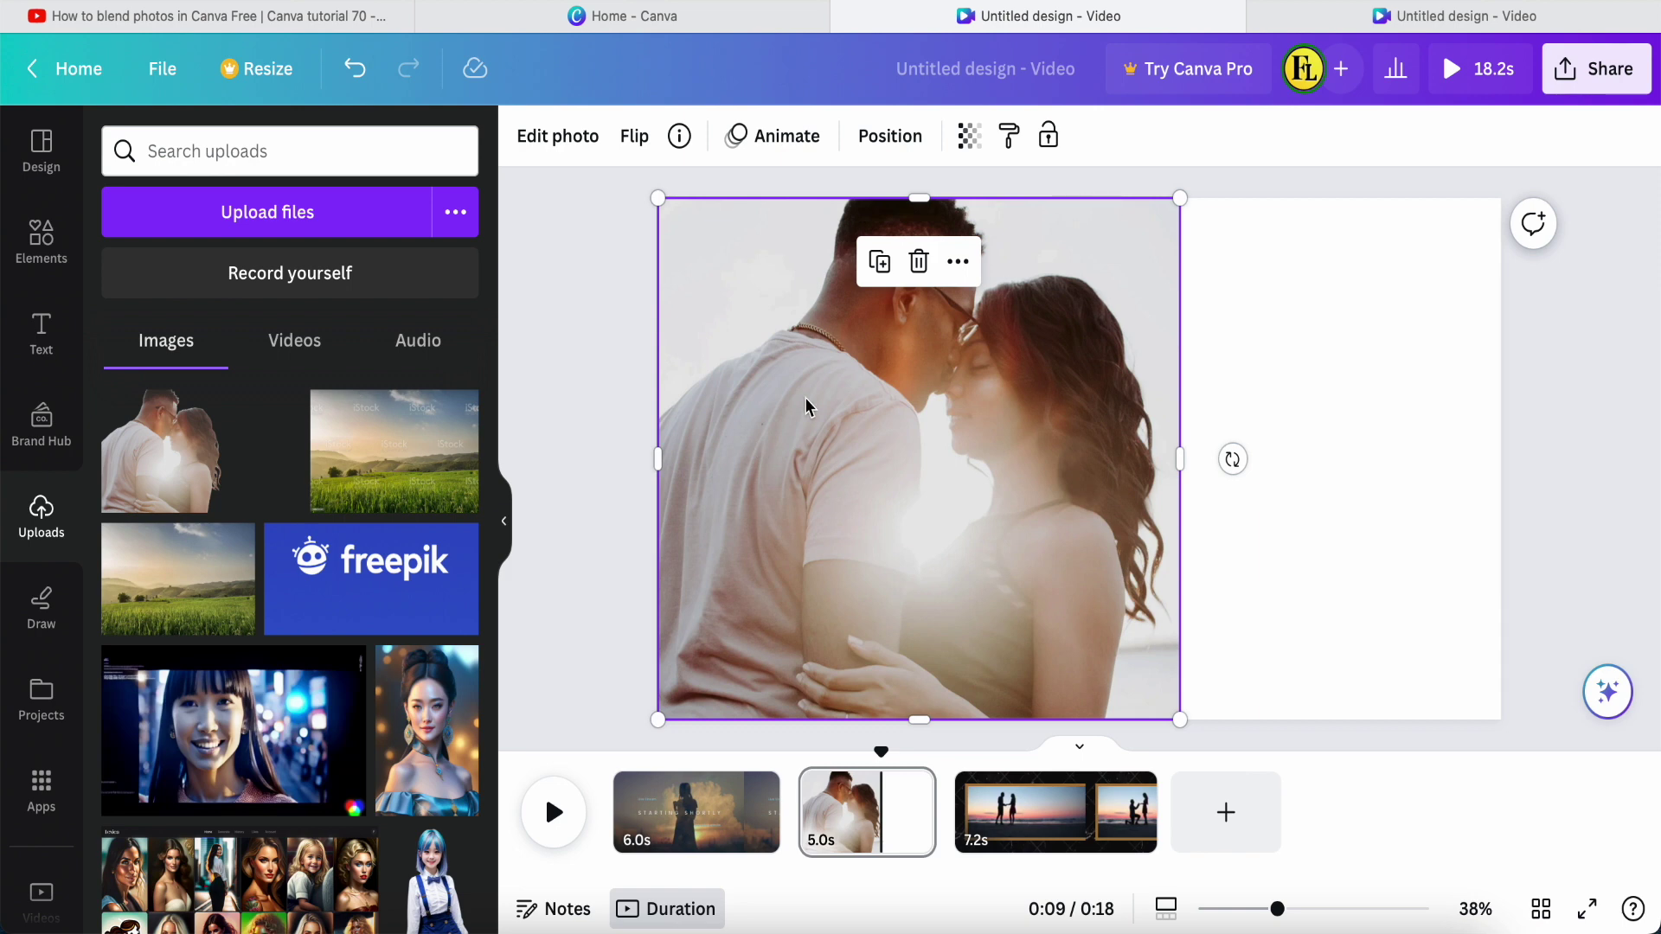
left_click(164, 480)
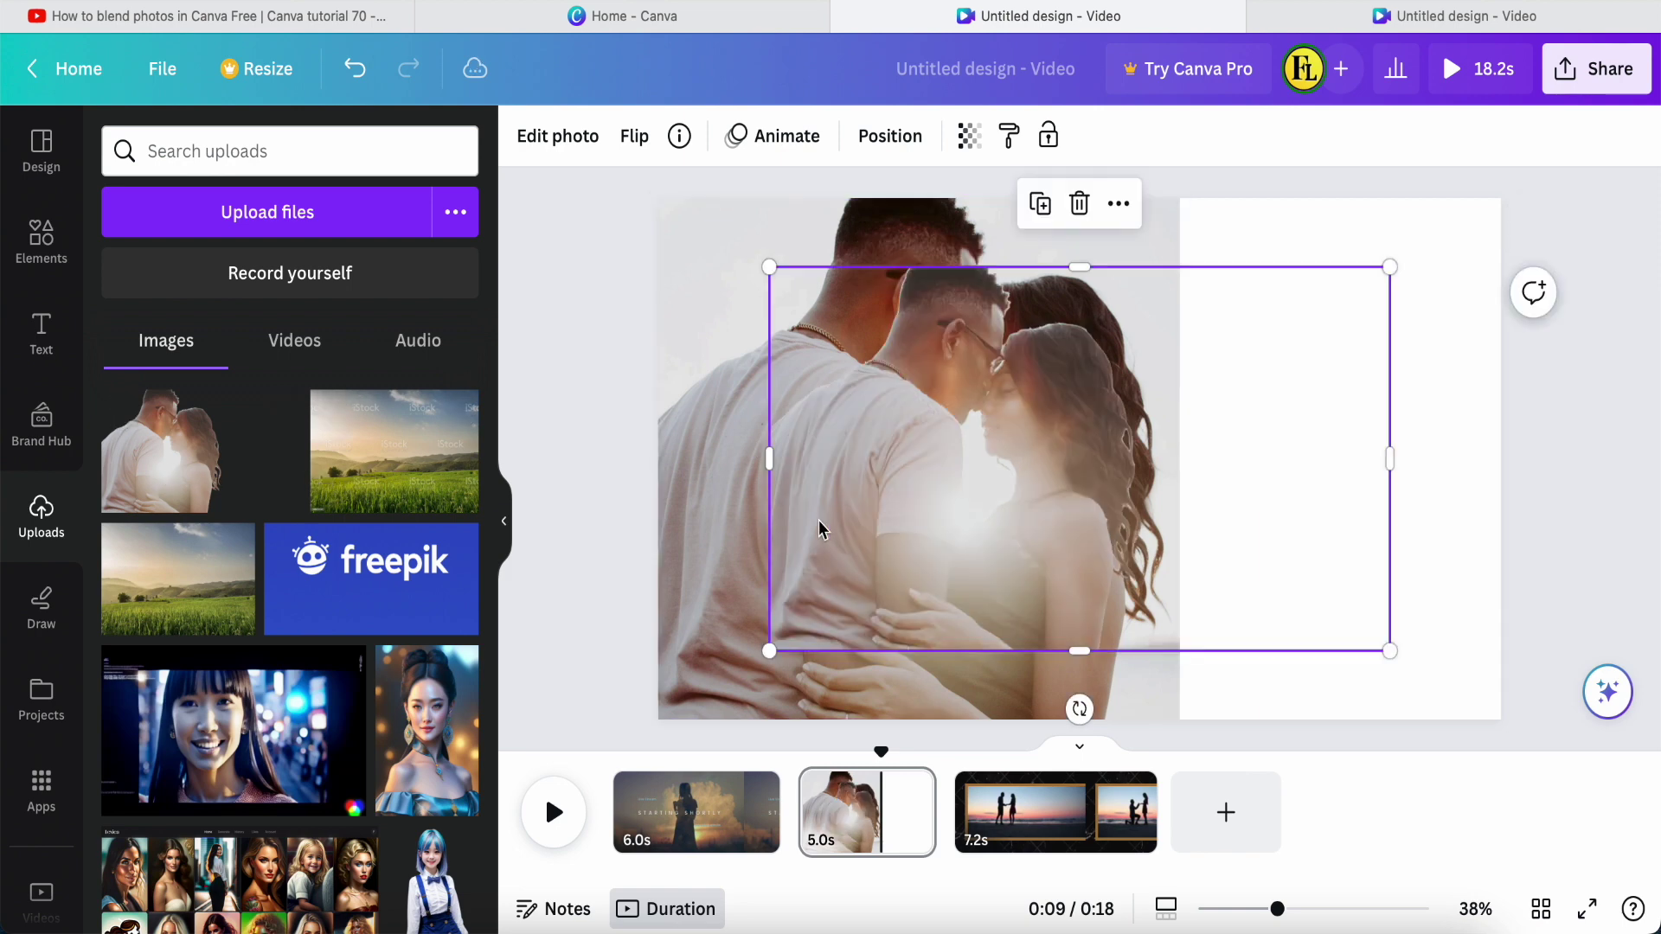
left_click(672, 271)
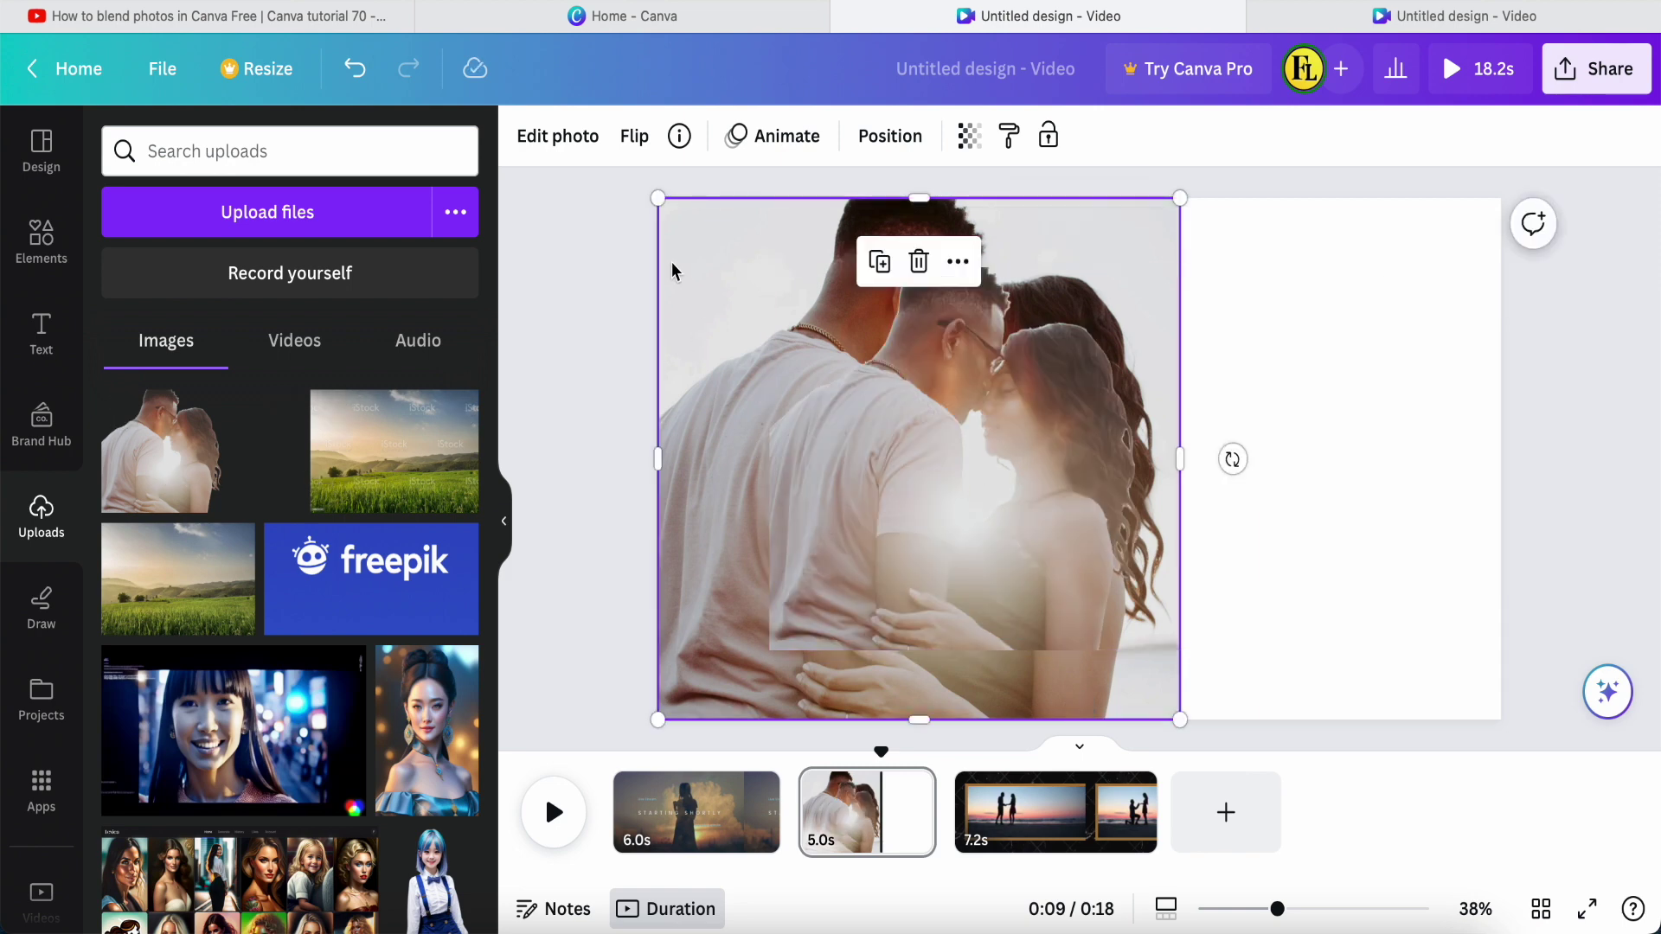
key("Delete")
Step: Align the couple cutout to page 2's upper-left corner, enlarge it to full page height, and crop the empty area beside the woman
left_click(987, 428)
left_click_drag(986, 429, 875, 359)
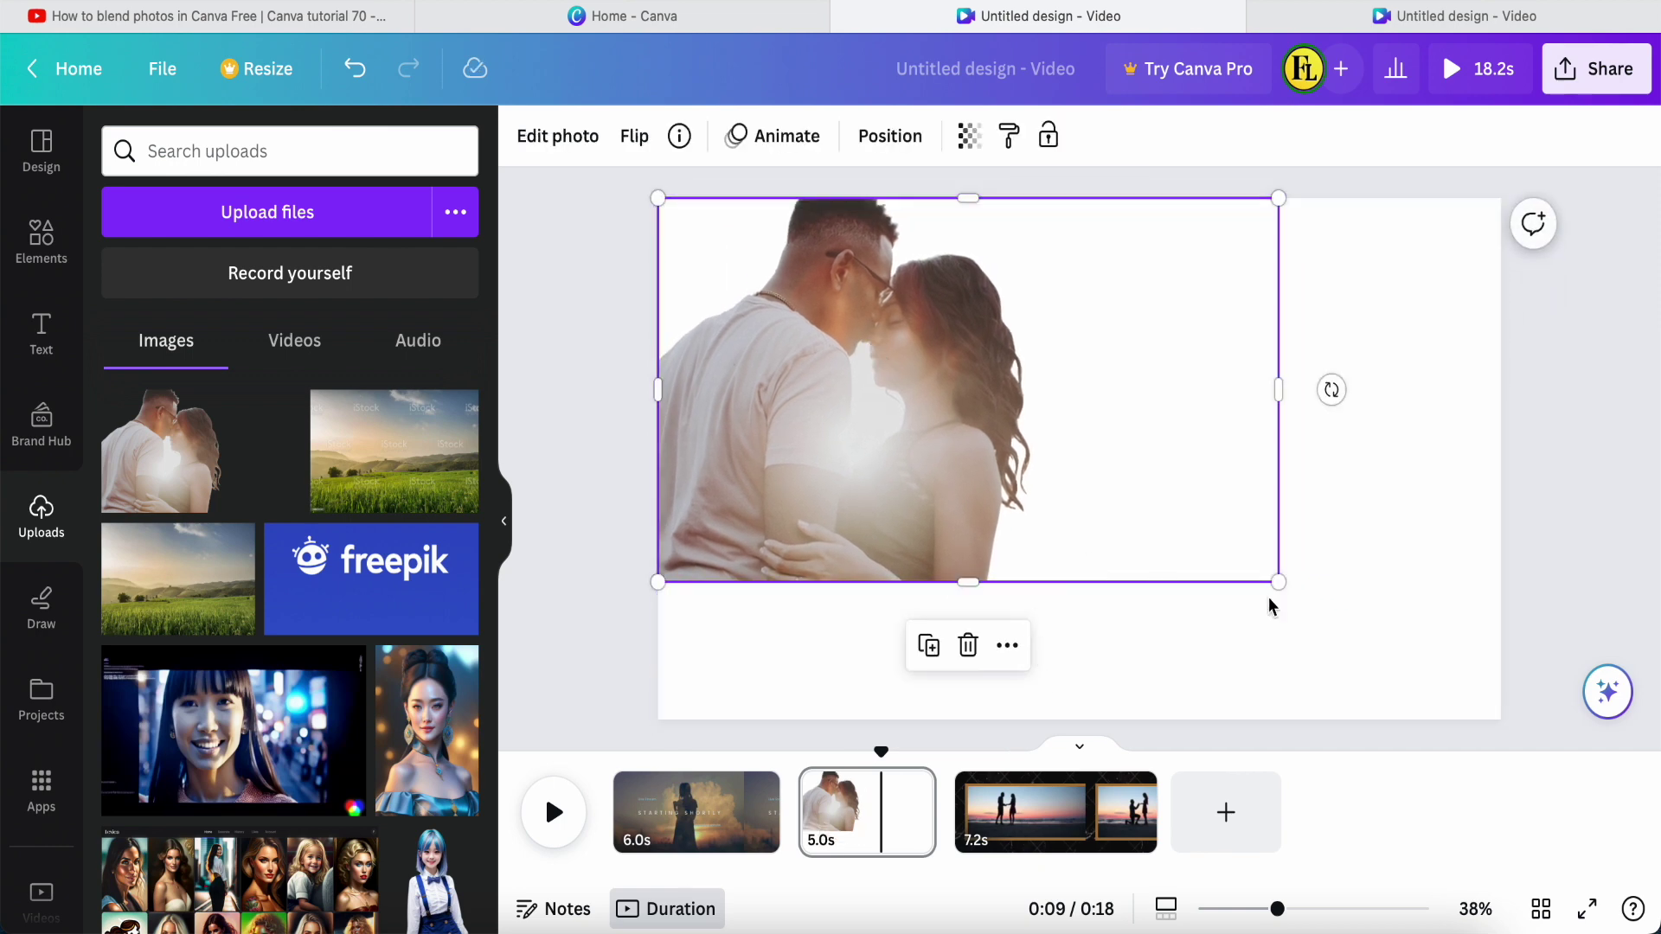
left_click_drag(1456, 712, 1498, 722)
left_click_drag(1501, 460, 1171, 467)
left_click(1402, 456)
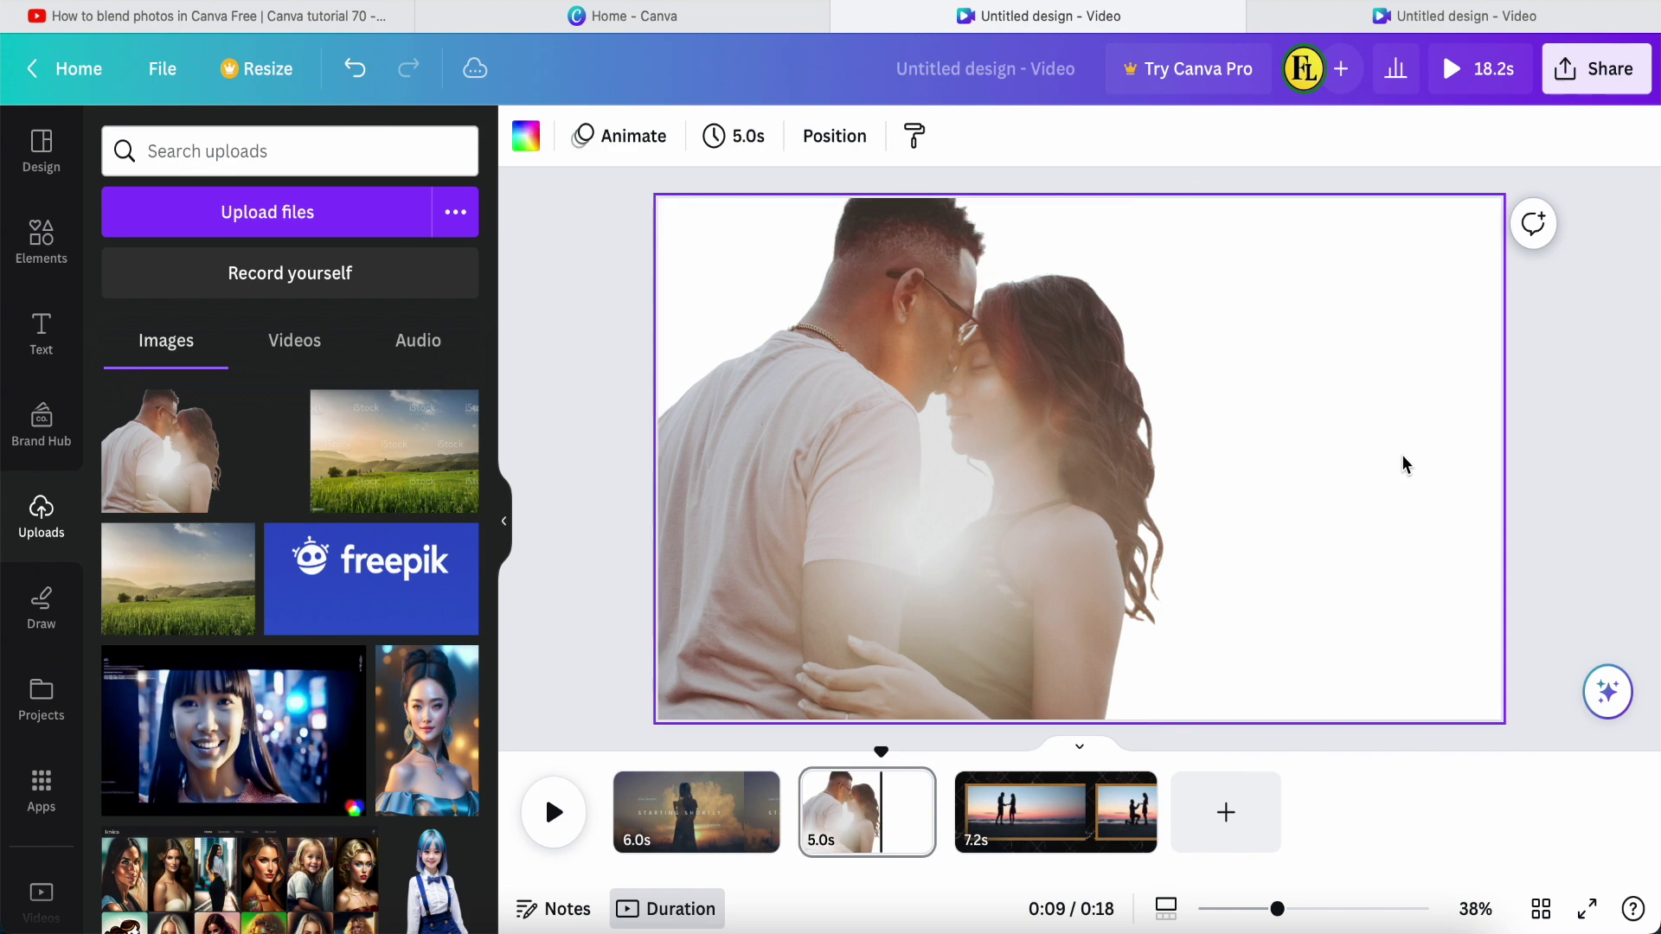
left_click(1079, 381)
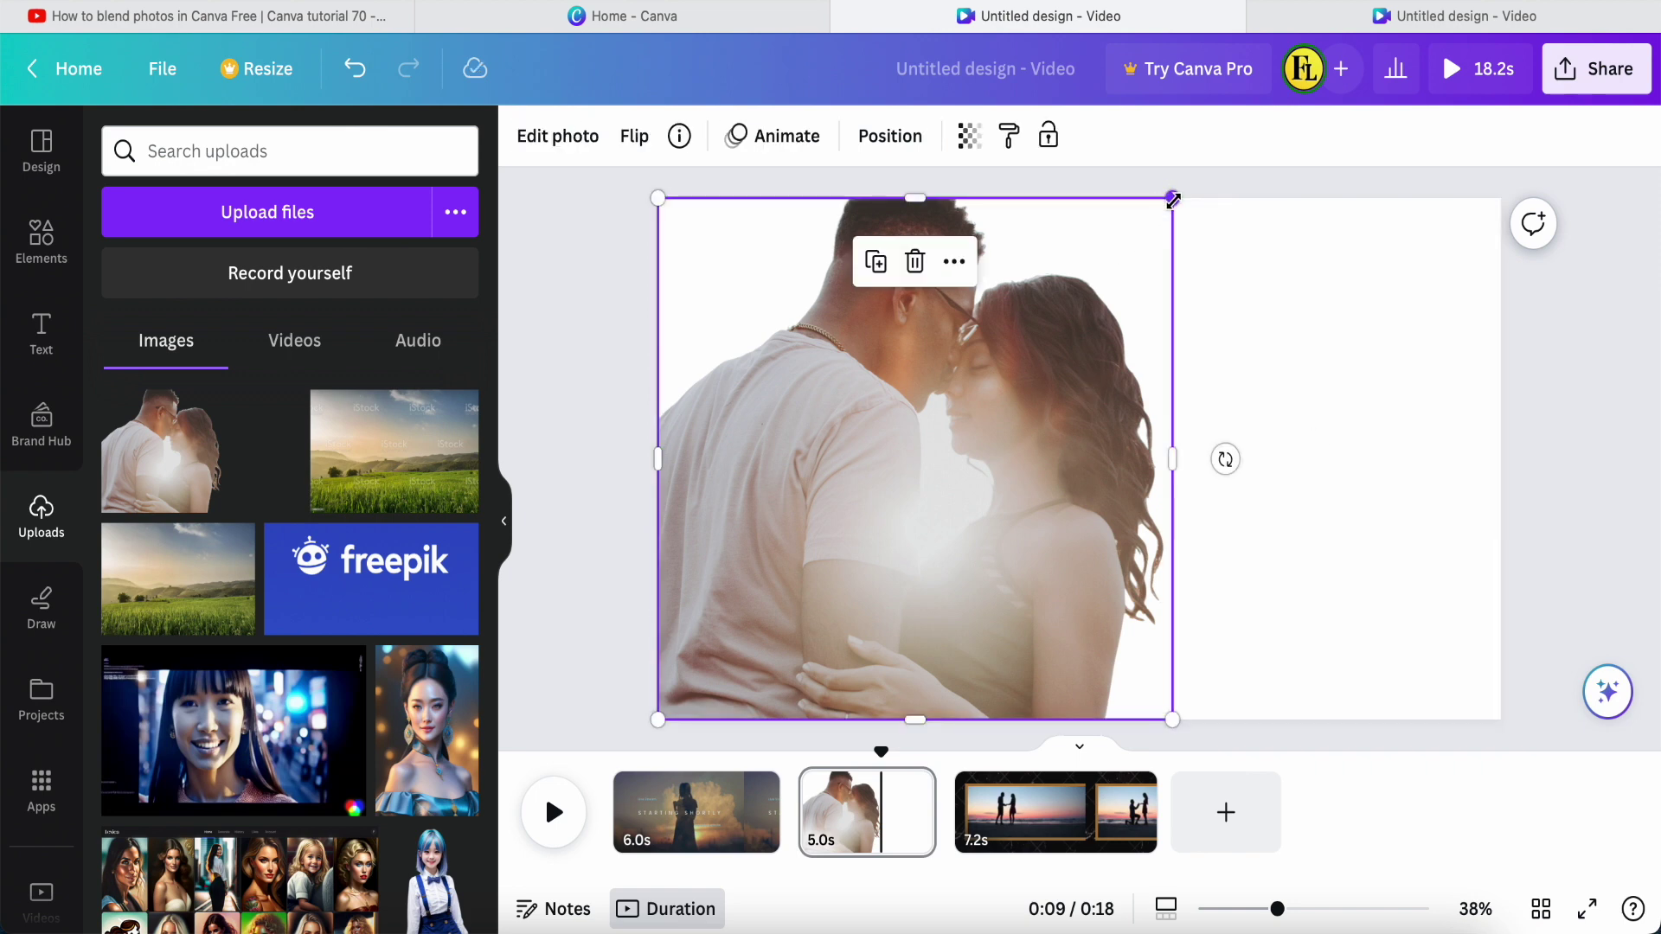
left_click_drag(1175, 198, 1172, 199)
Step: Copy the beach silhouette video from page 3 and paste it onto page 2
left_click(1036, 829)
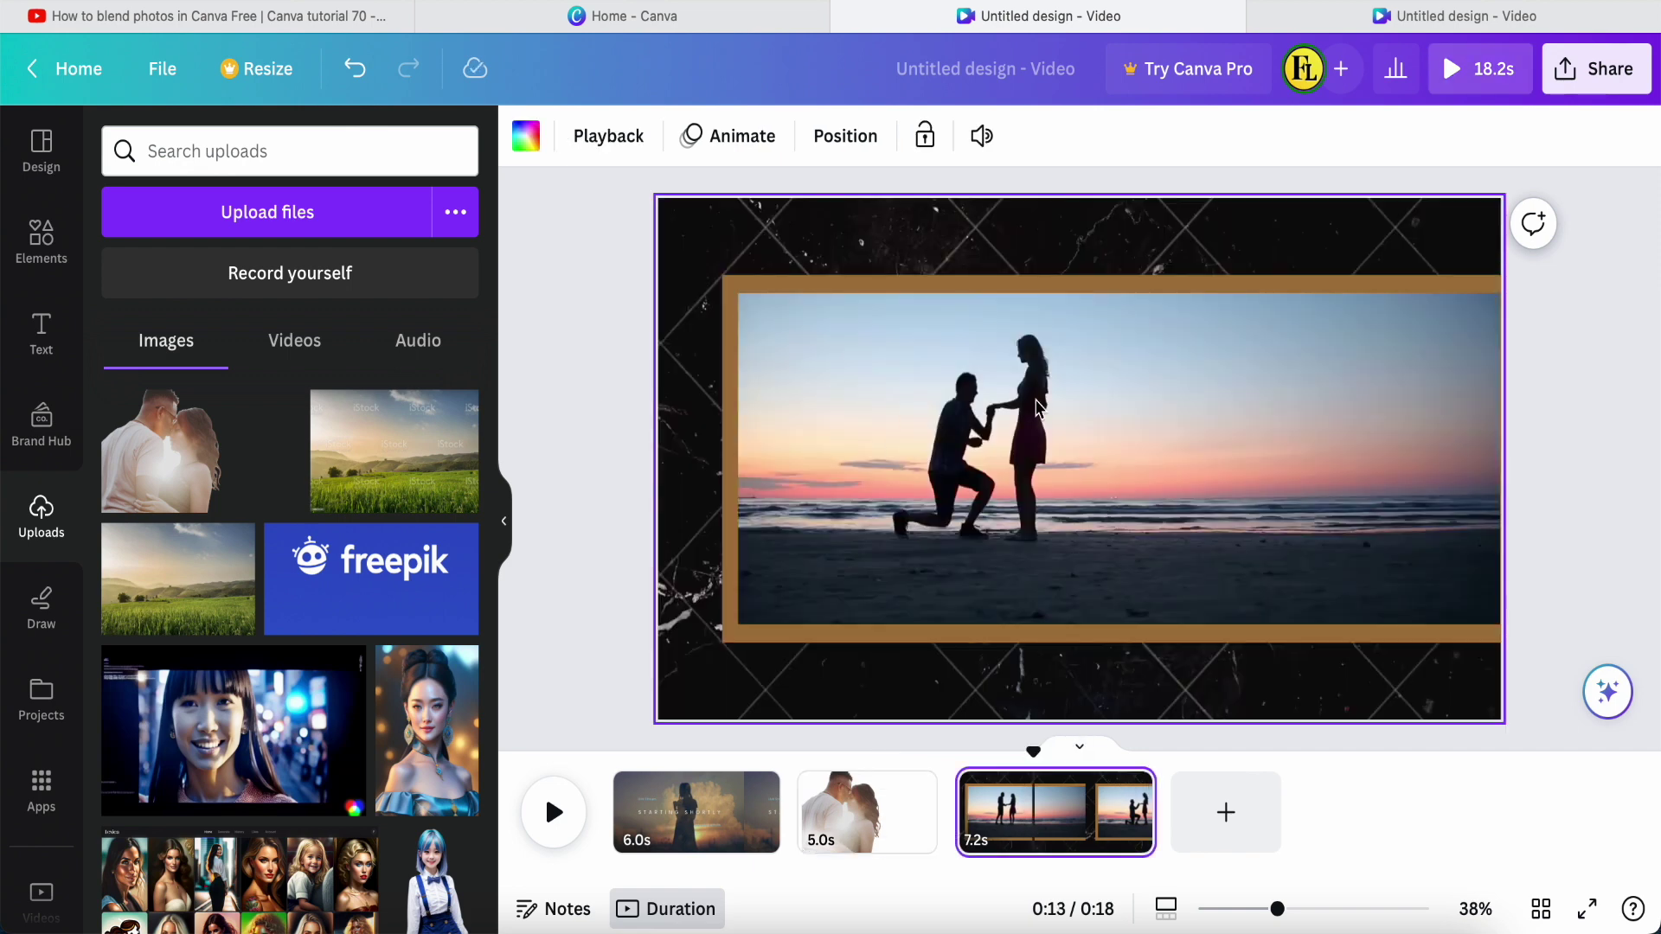
left_click(1071, 469)
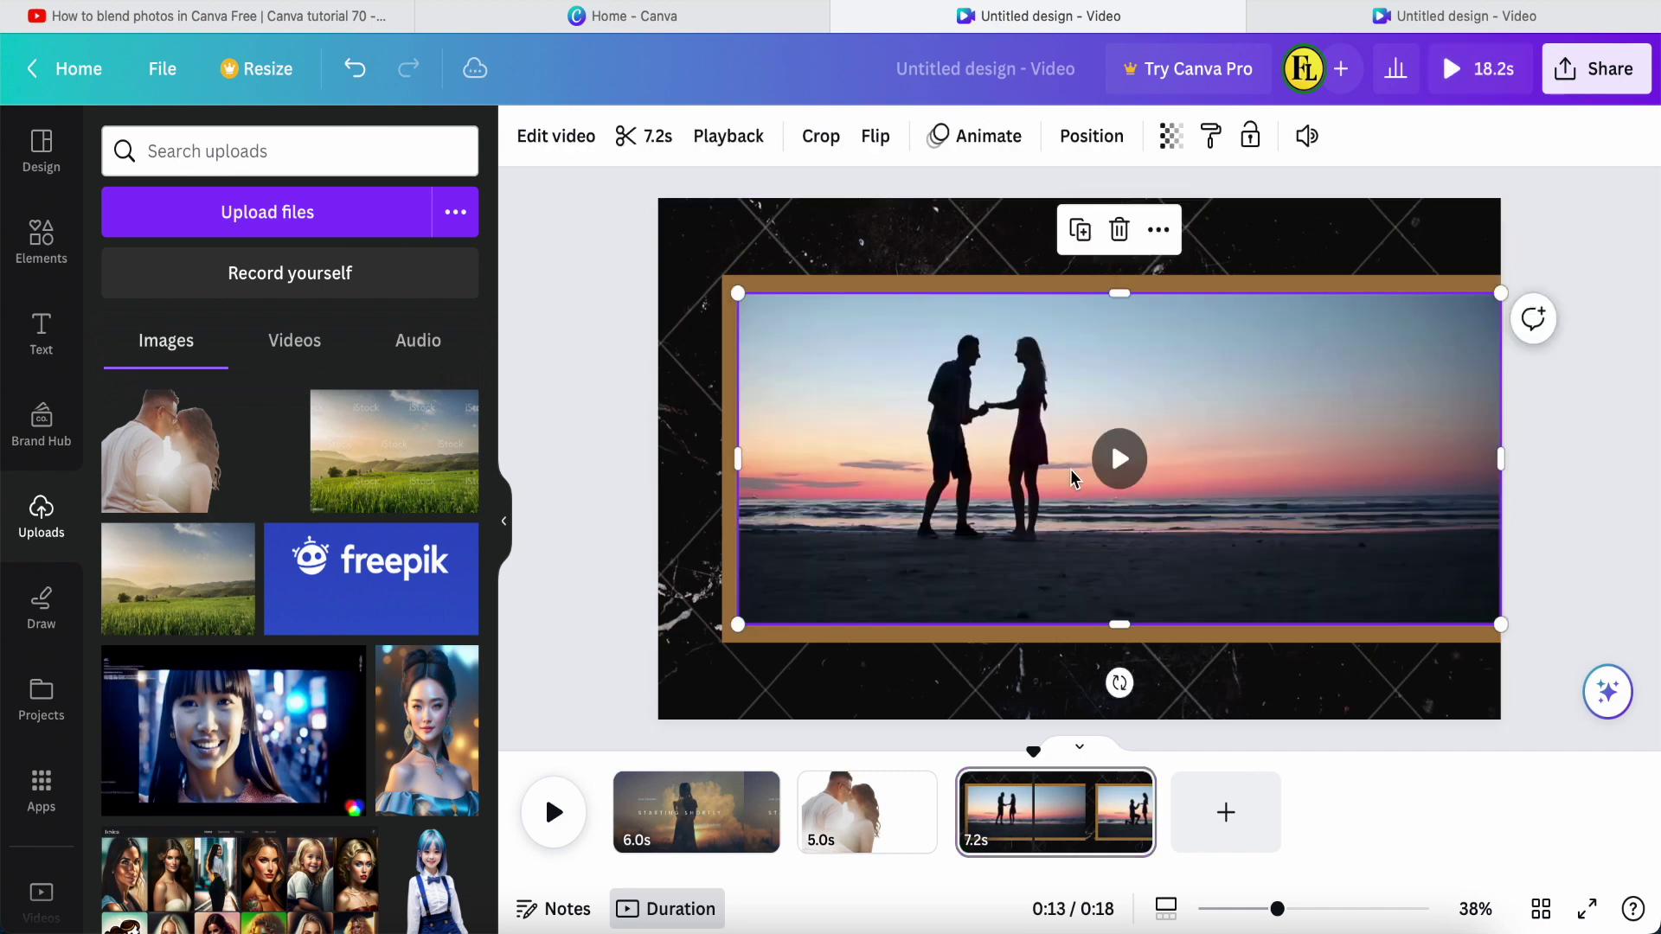
right_click(987, 399)
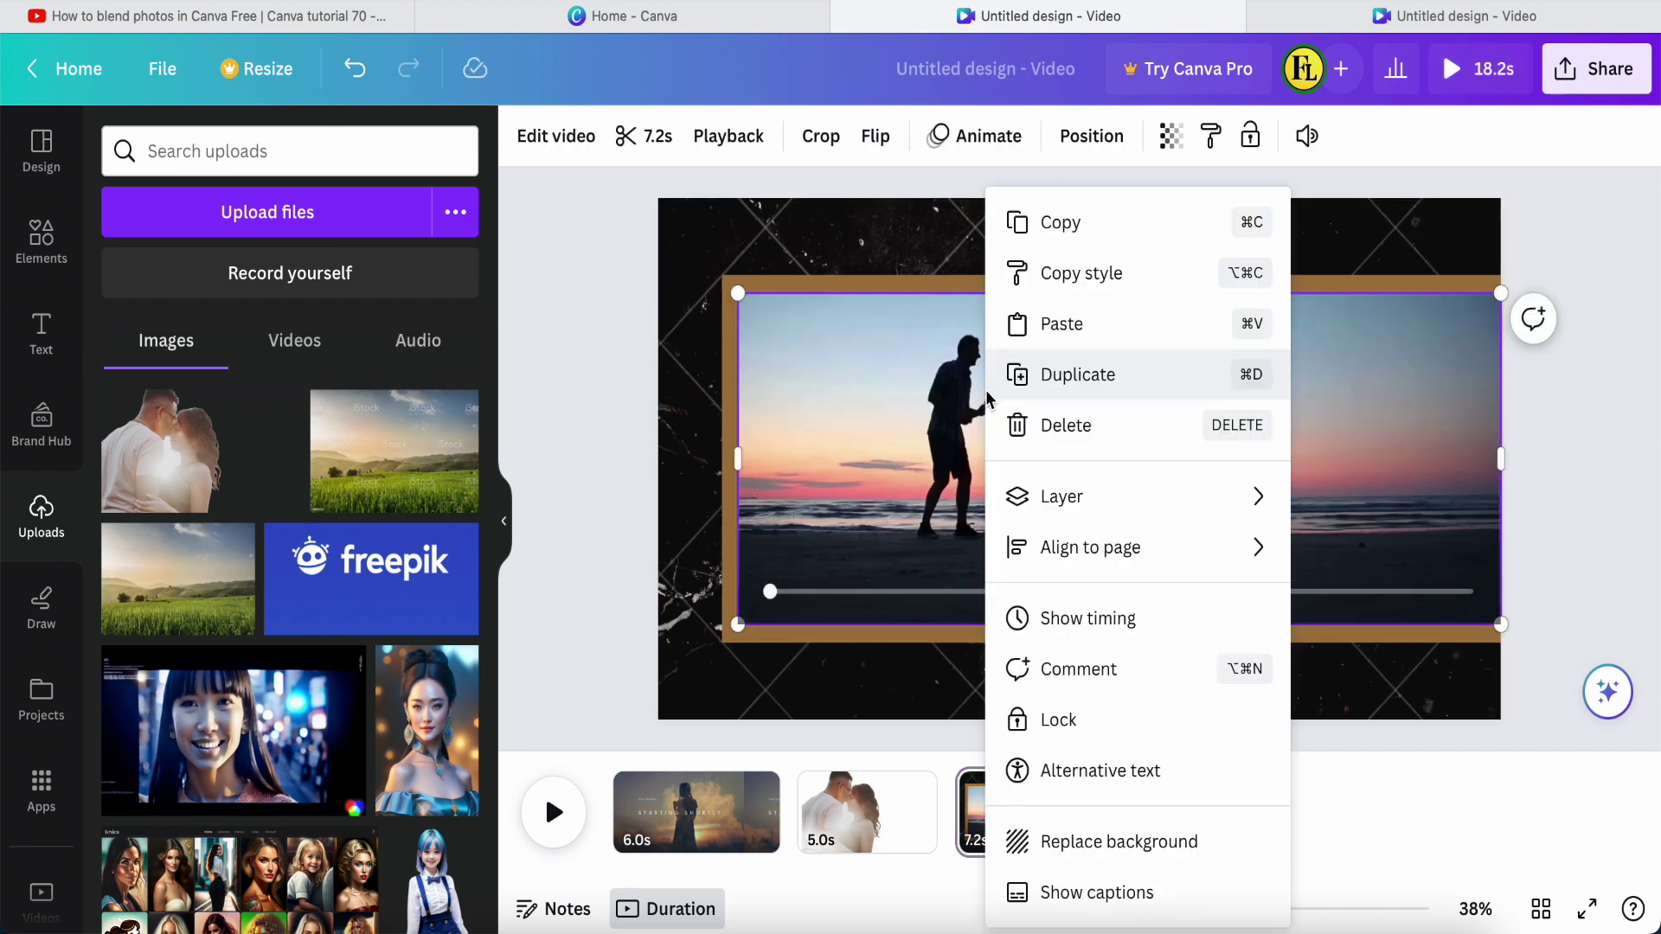
left_click(1062, 223)
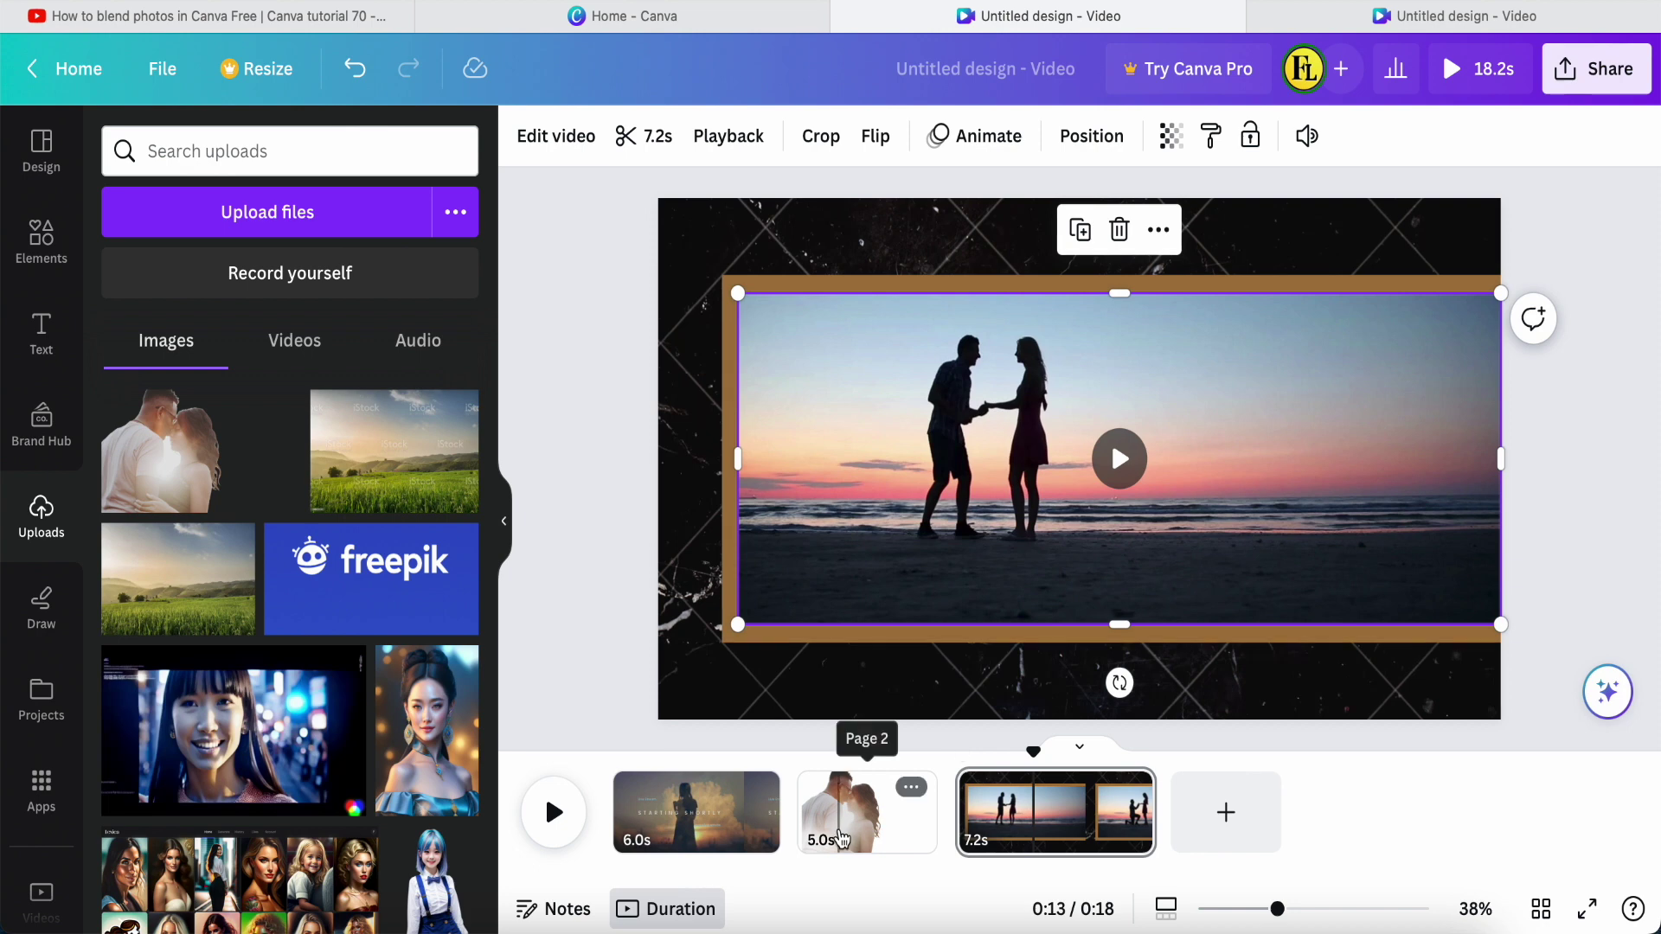
left_click(839, 812)
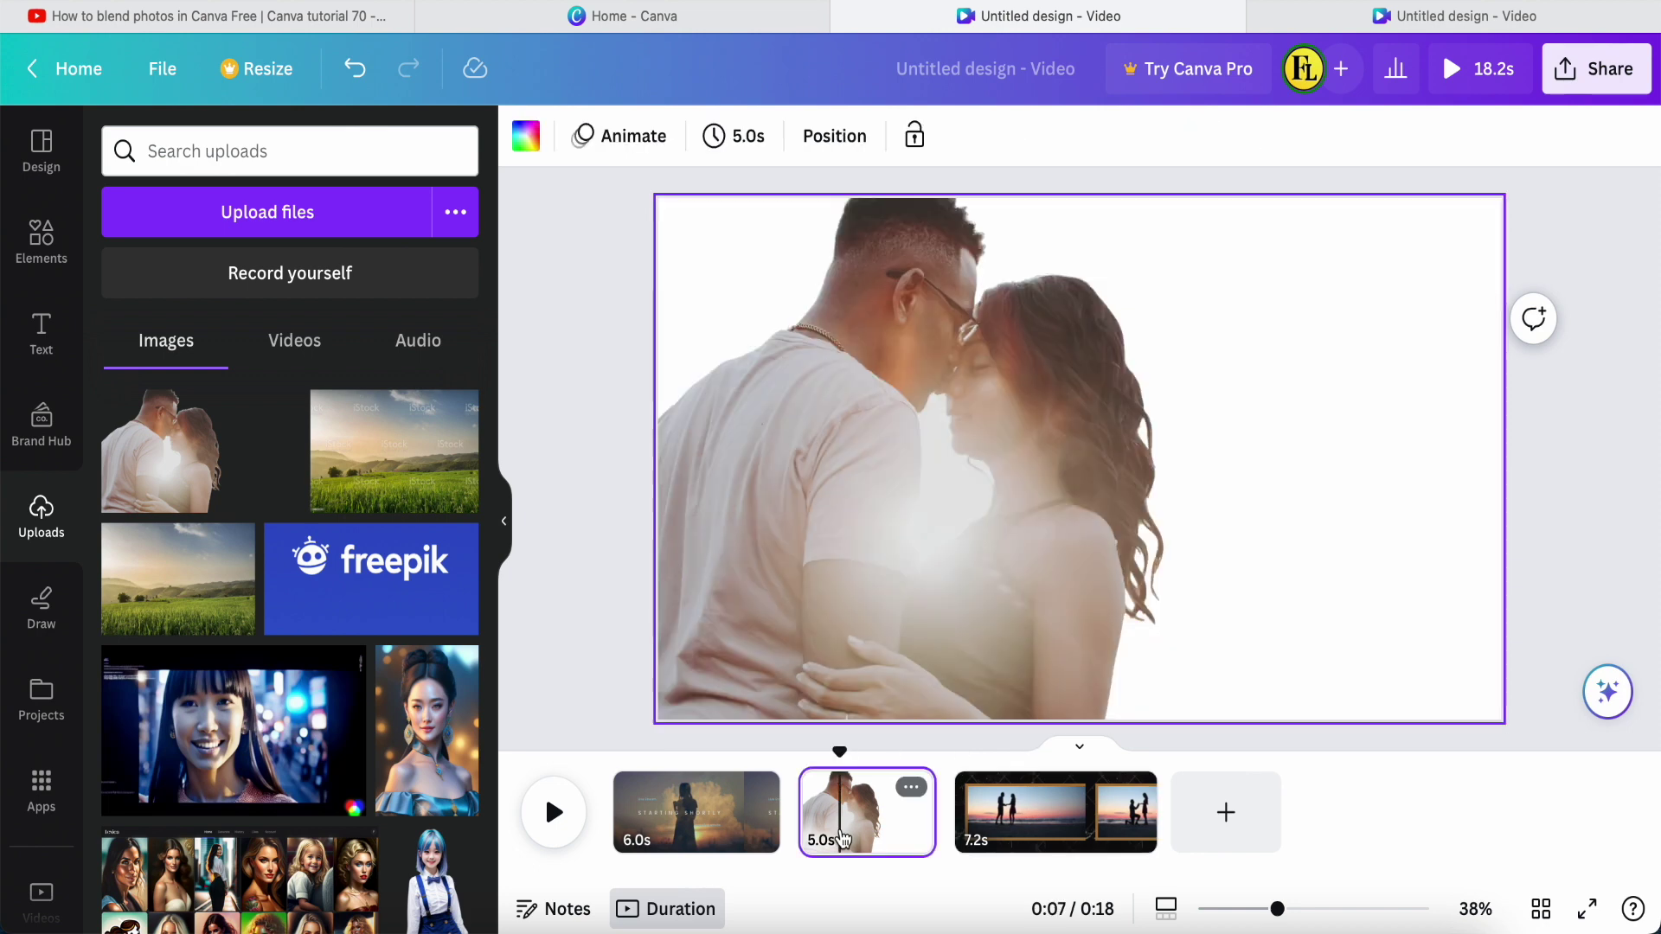
right_click(1320, 382)
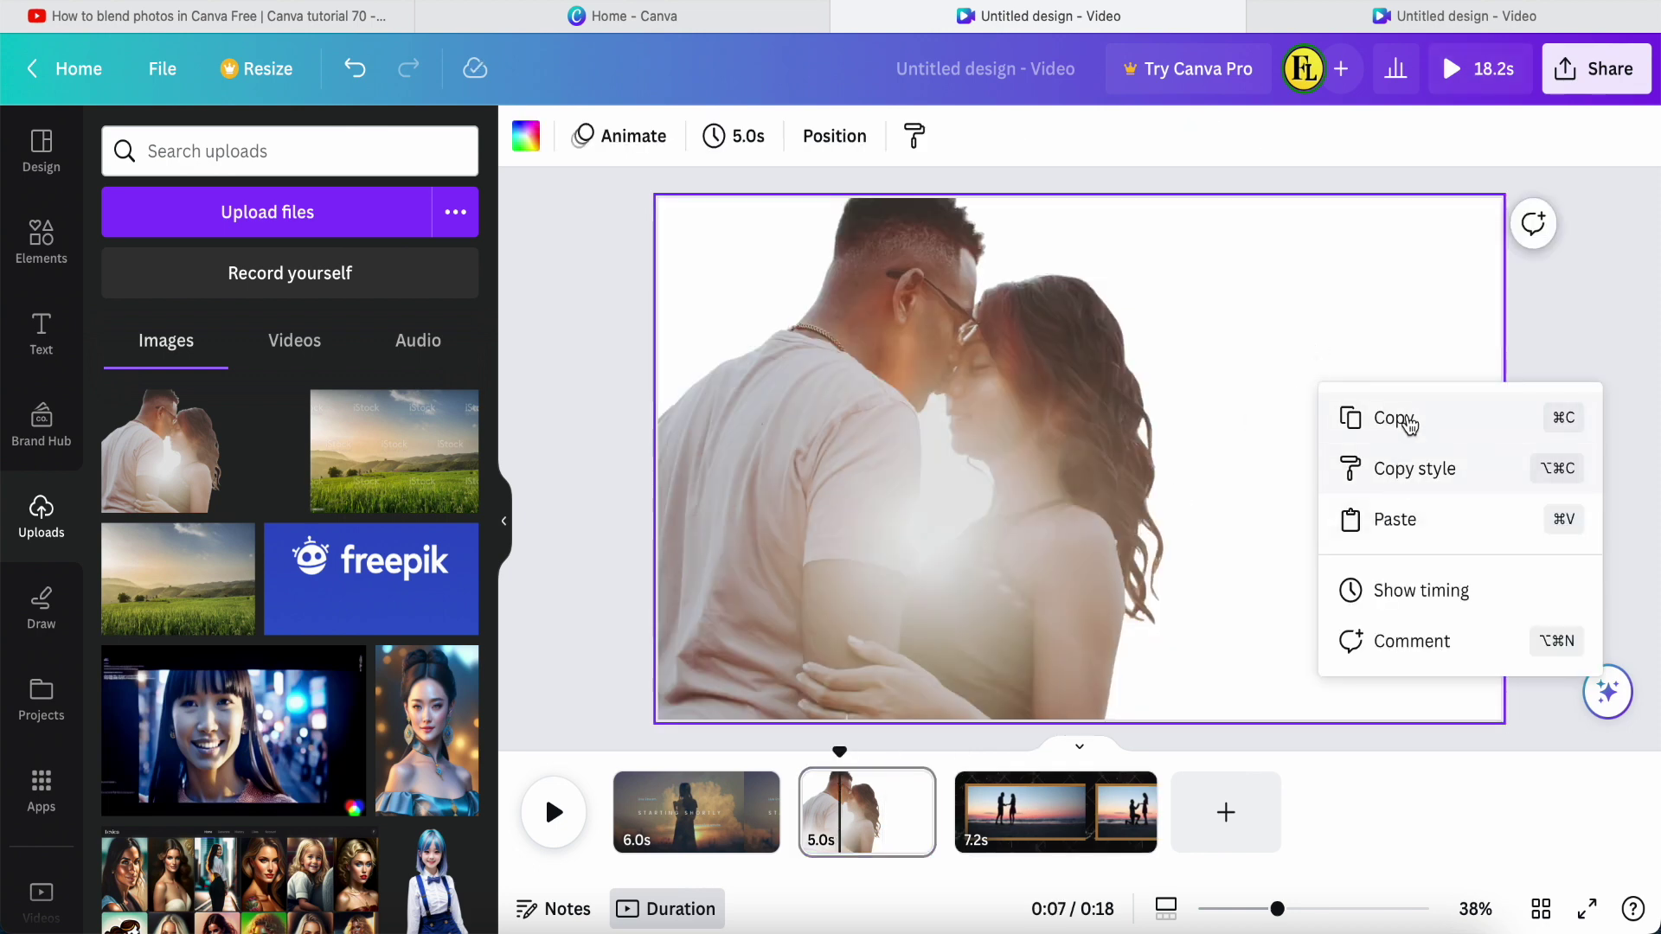
left_click(1394, 520)
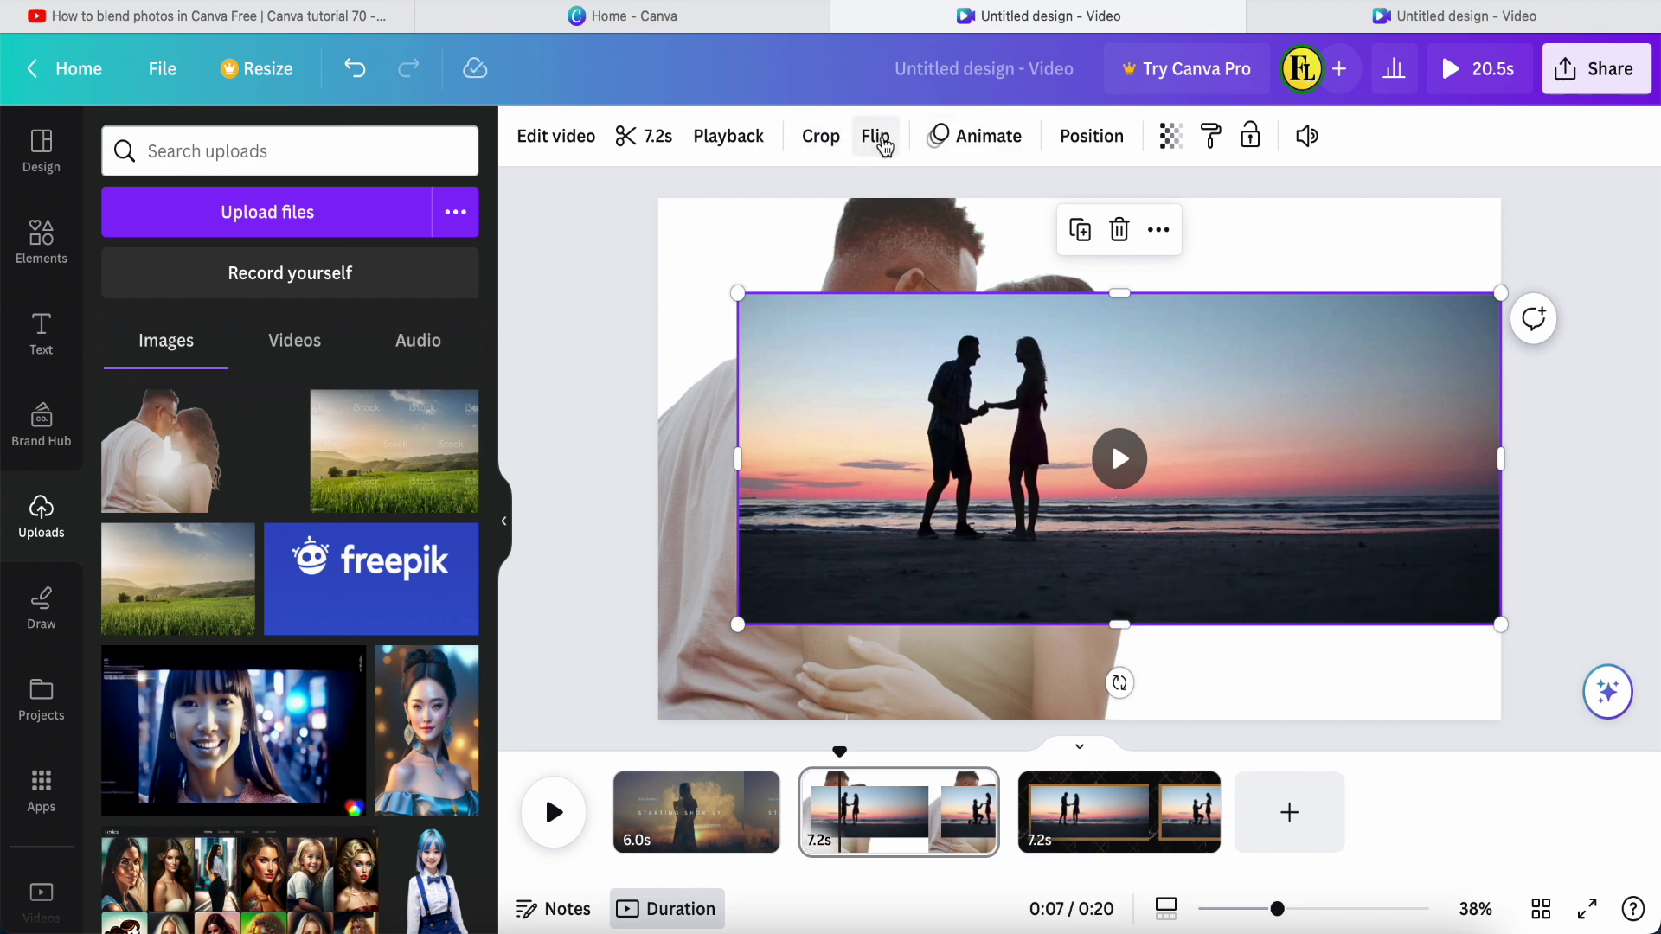
Step: Flip the beach video on page 2 horizontally and enlarge it to cover the whole page
left_click(876, 138)
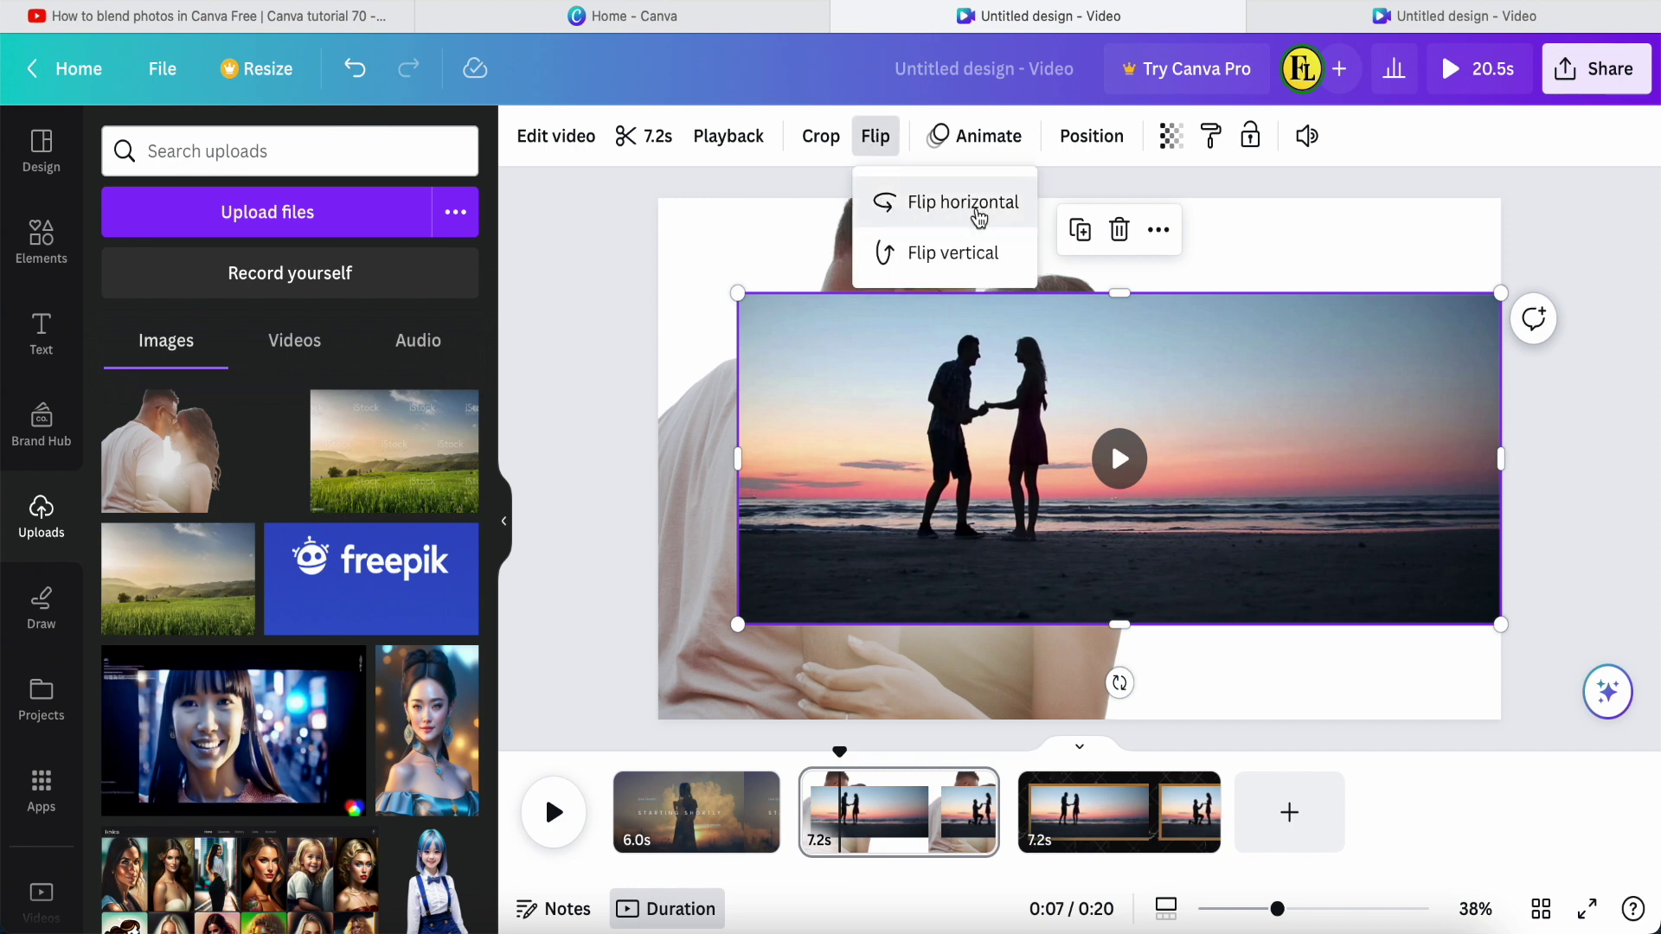
left_click(979, 216)
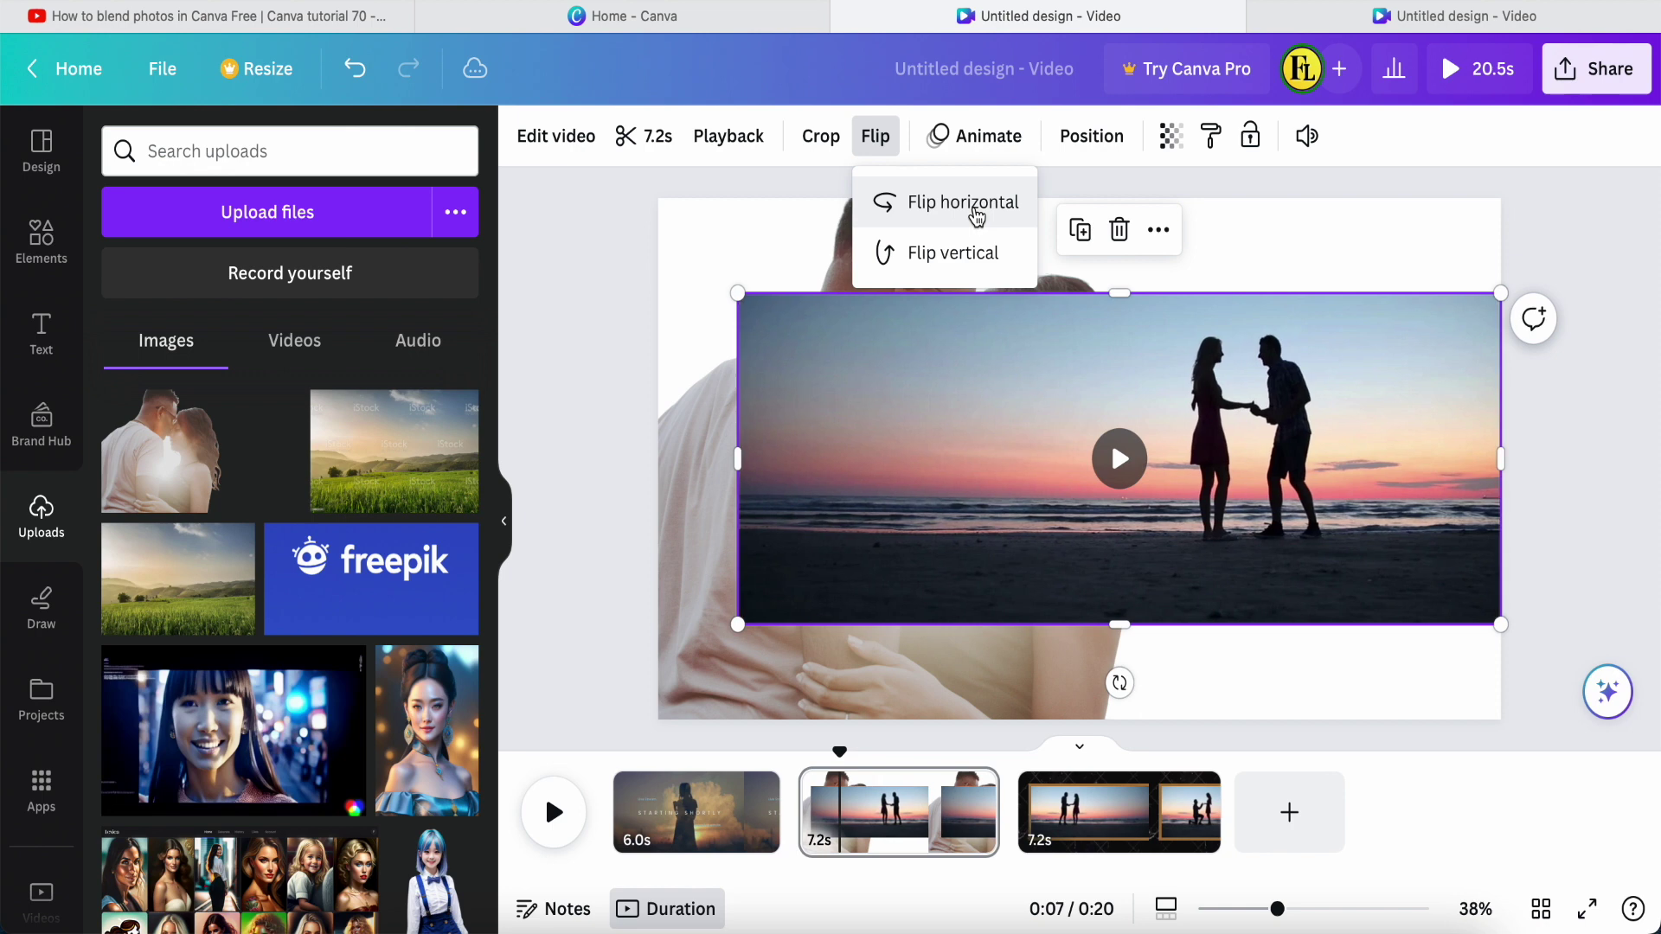
left_click(1352, 453)
left_click_drag(1352, 454, 1411, 362)
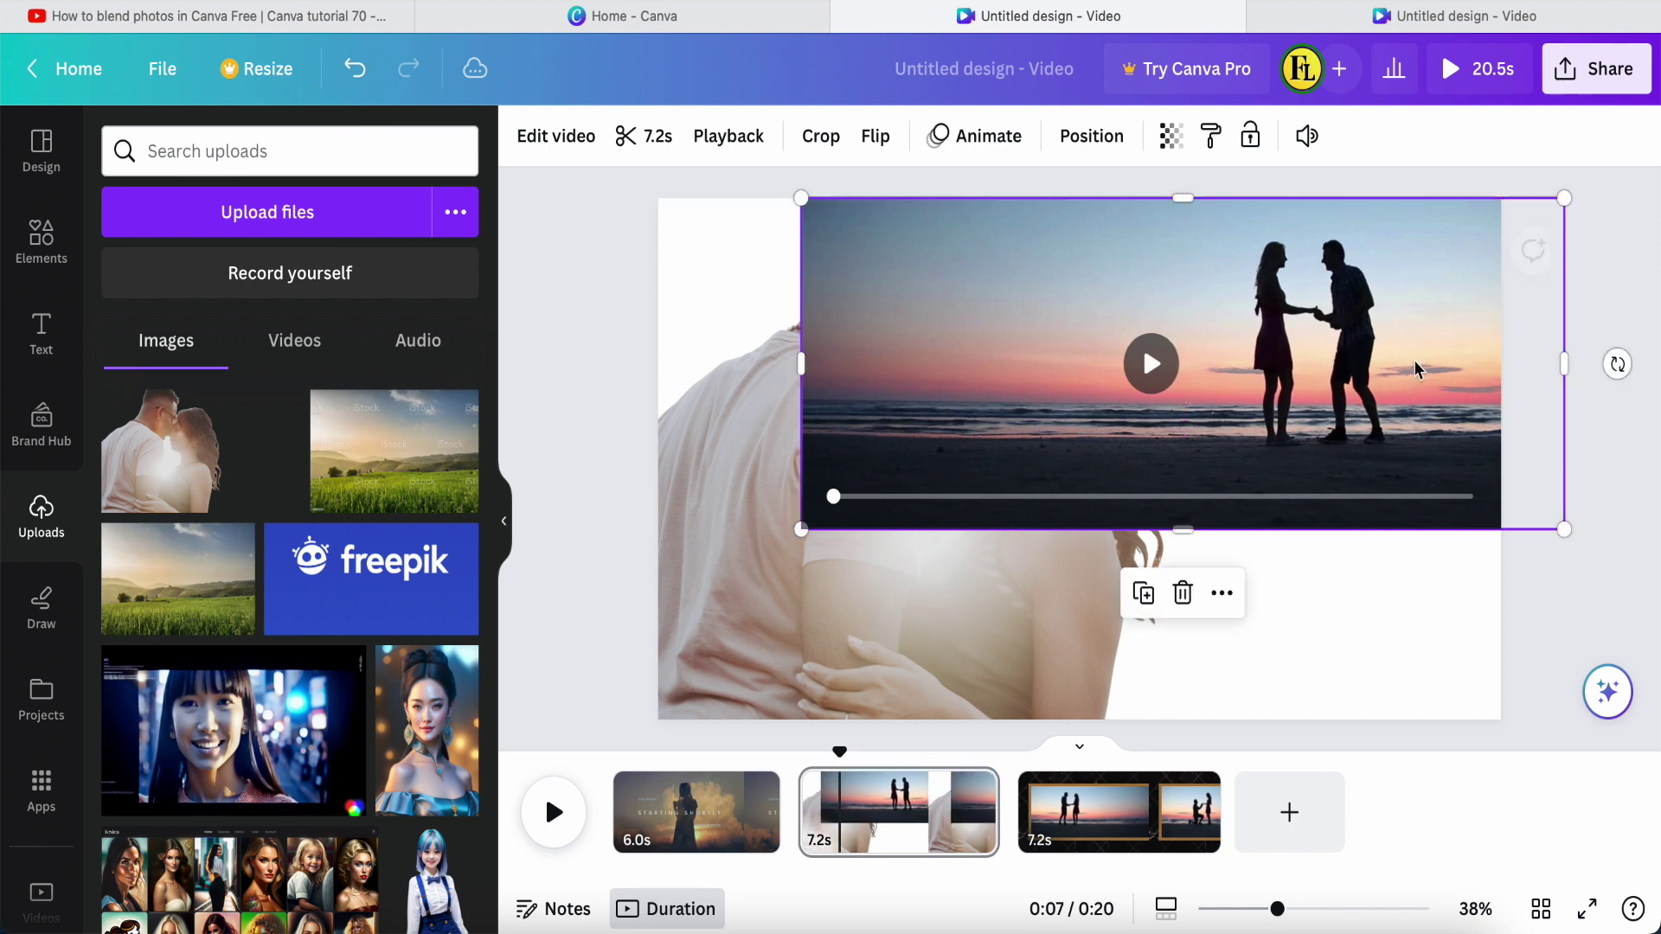
left_click_drag(801, 529, 372, 900)
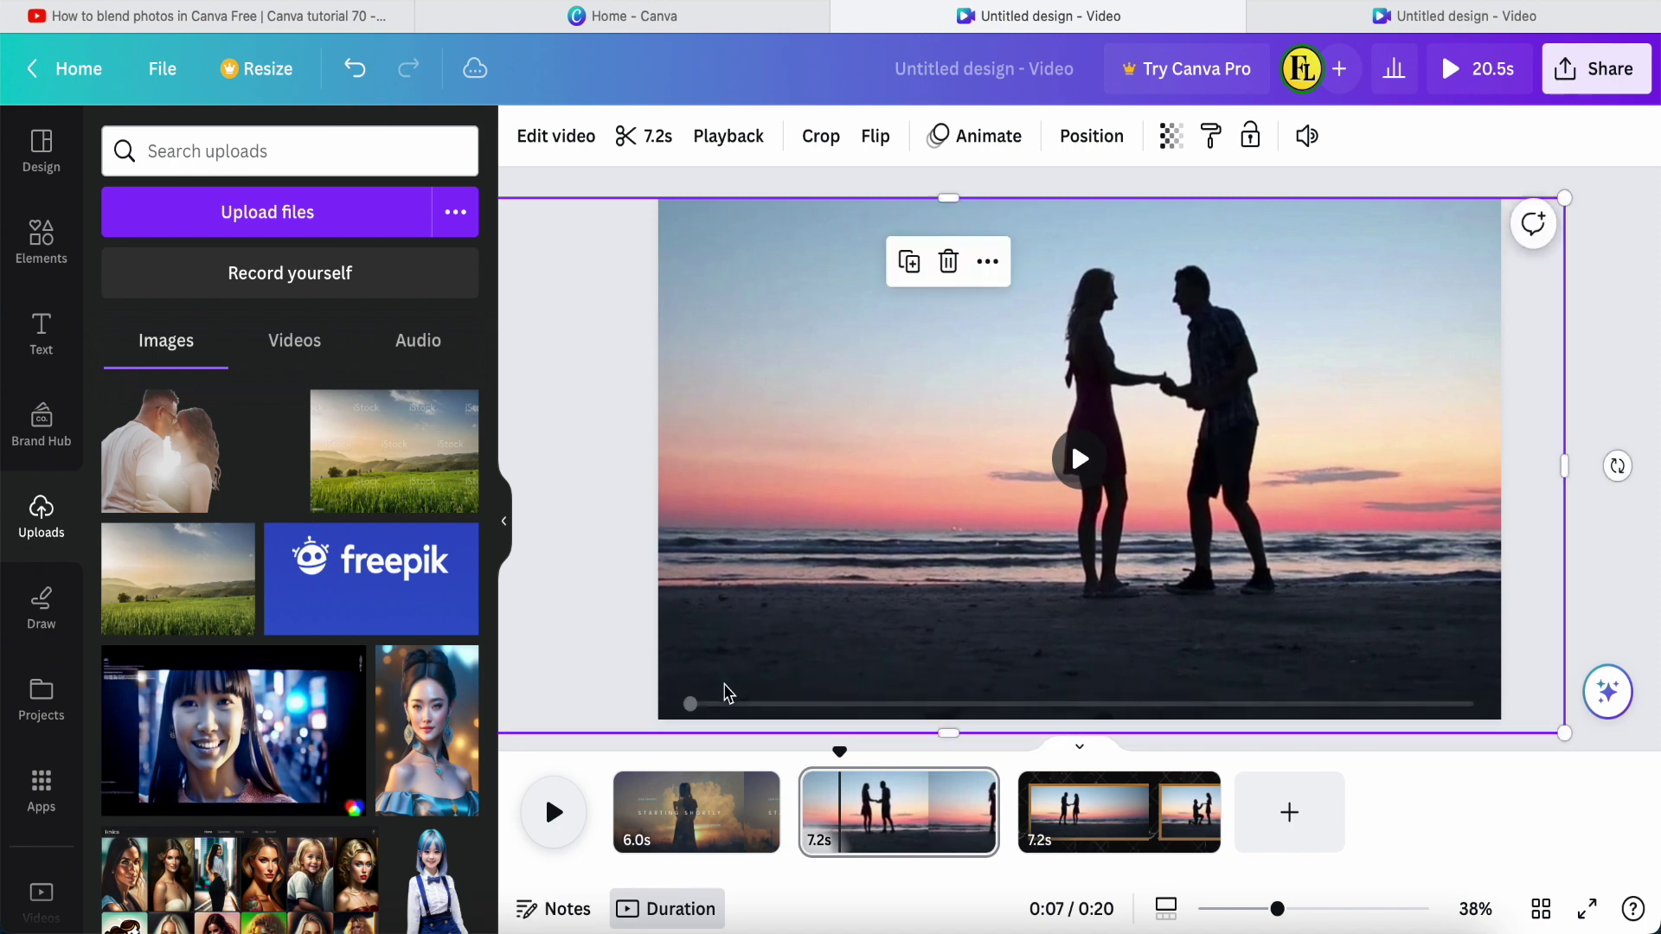
left_click_drag(779, 631, 839, 620)
Step: Send the beach video behind the couple photo and shift it right so both silhouettes clear the woman's hair
right_click(1390, 367)
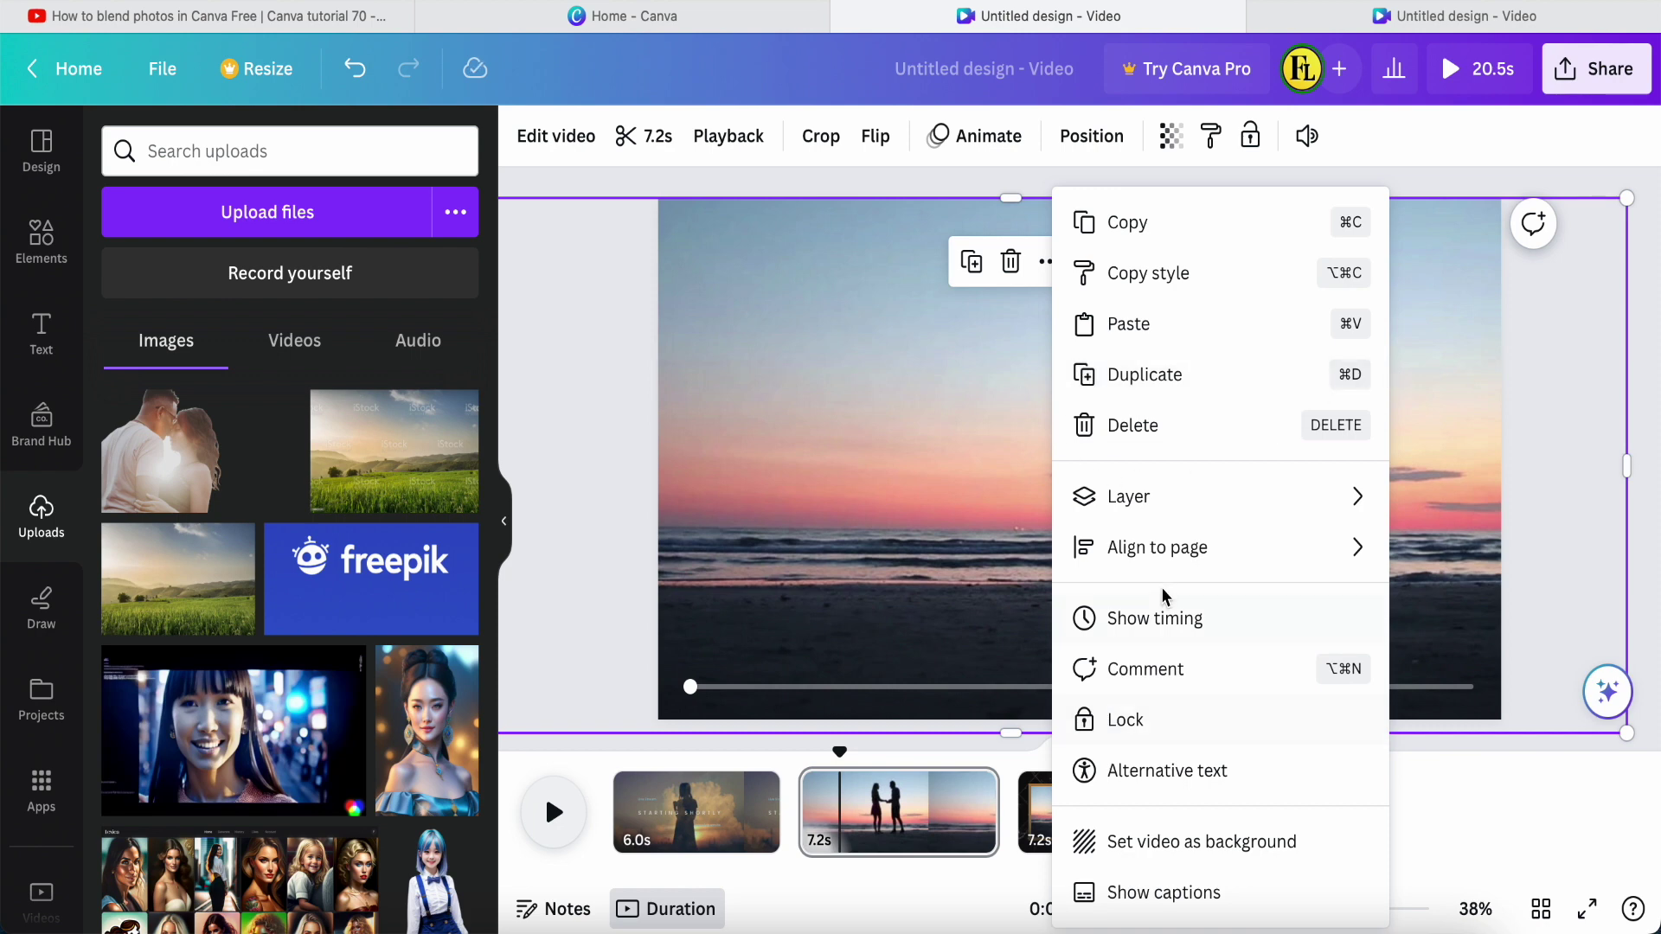
mouse_move(1139, 506)
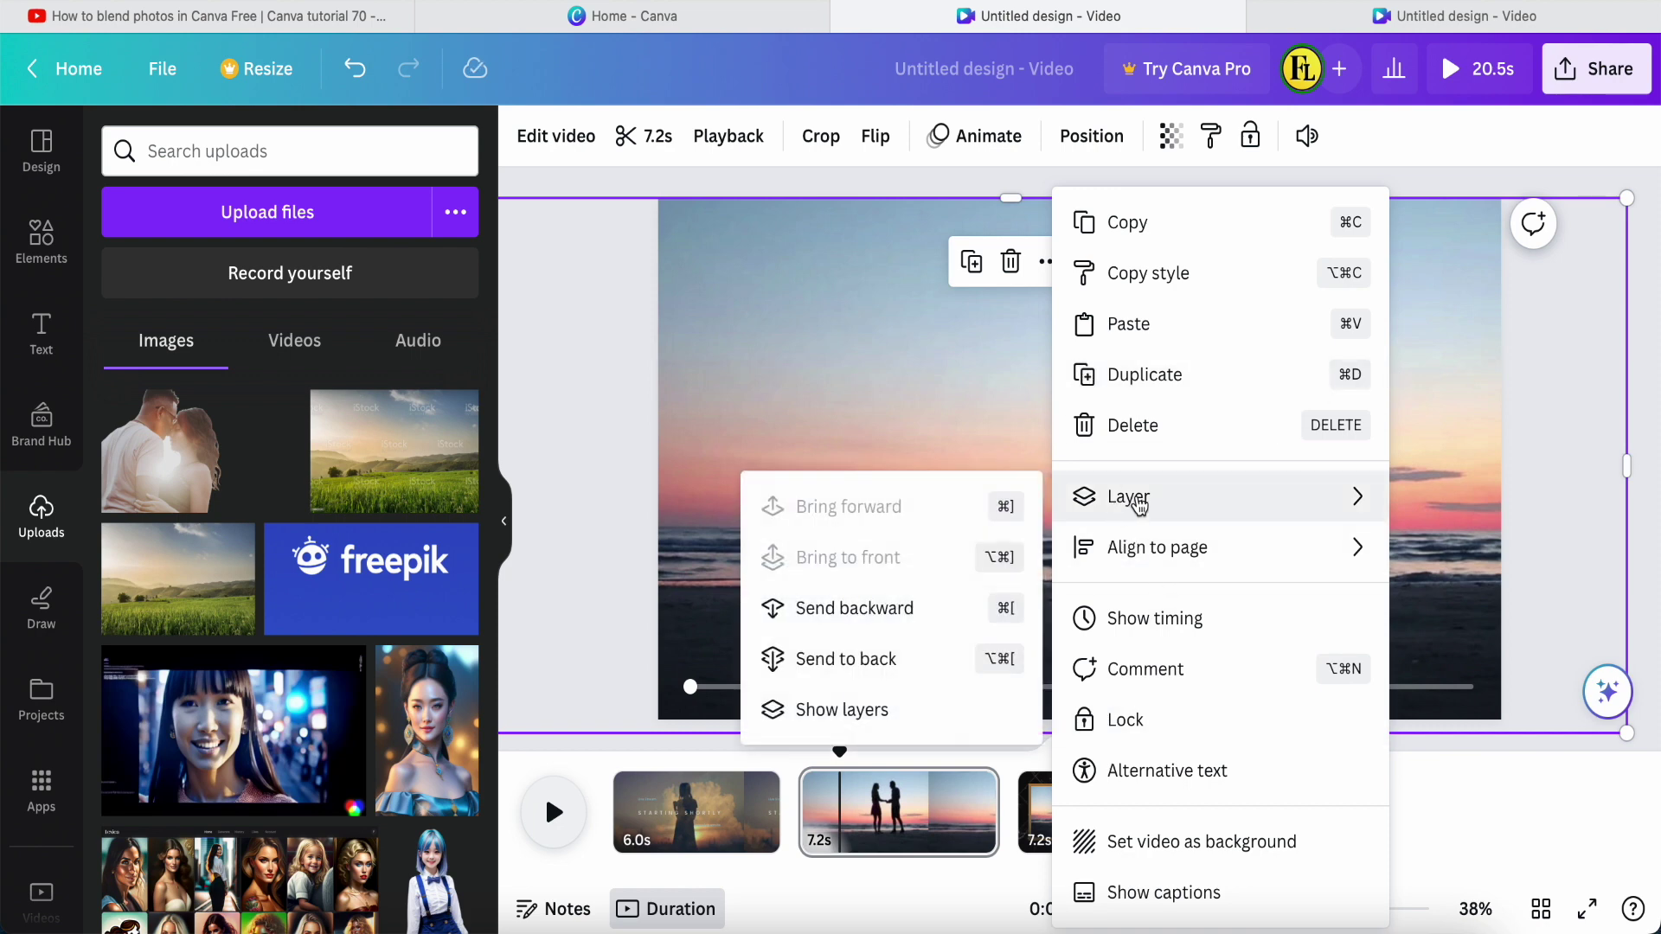
left_click(852, 621)
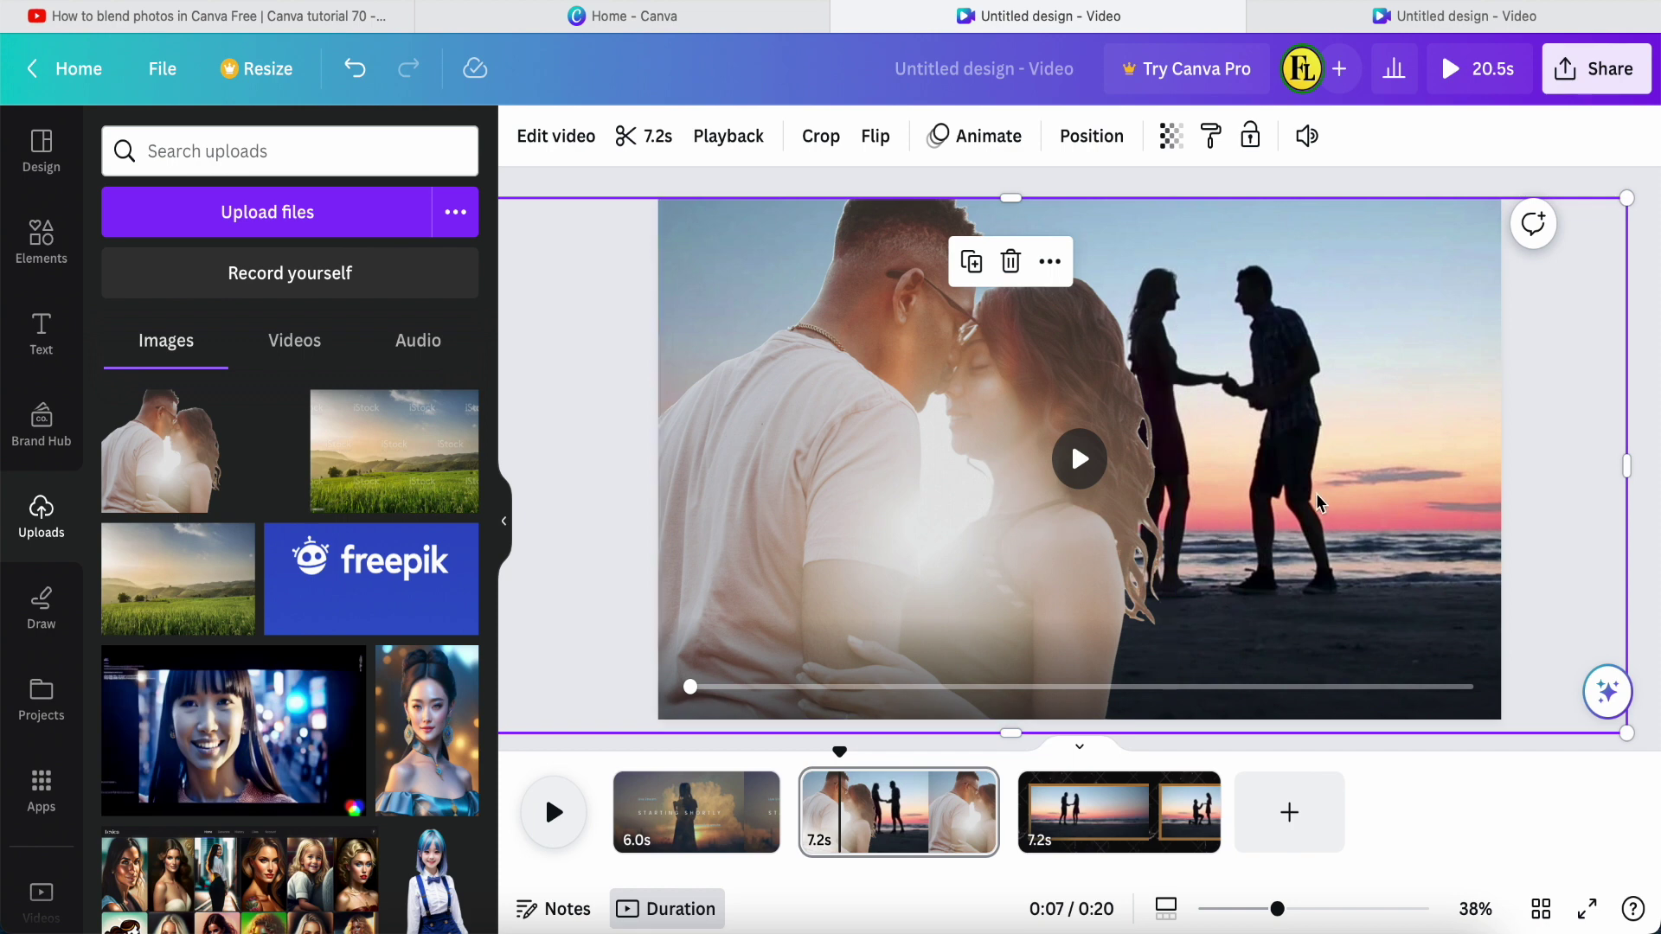
left_click_drag(1311, 500, 1409, 505)
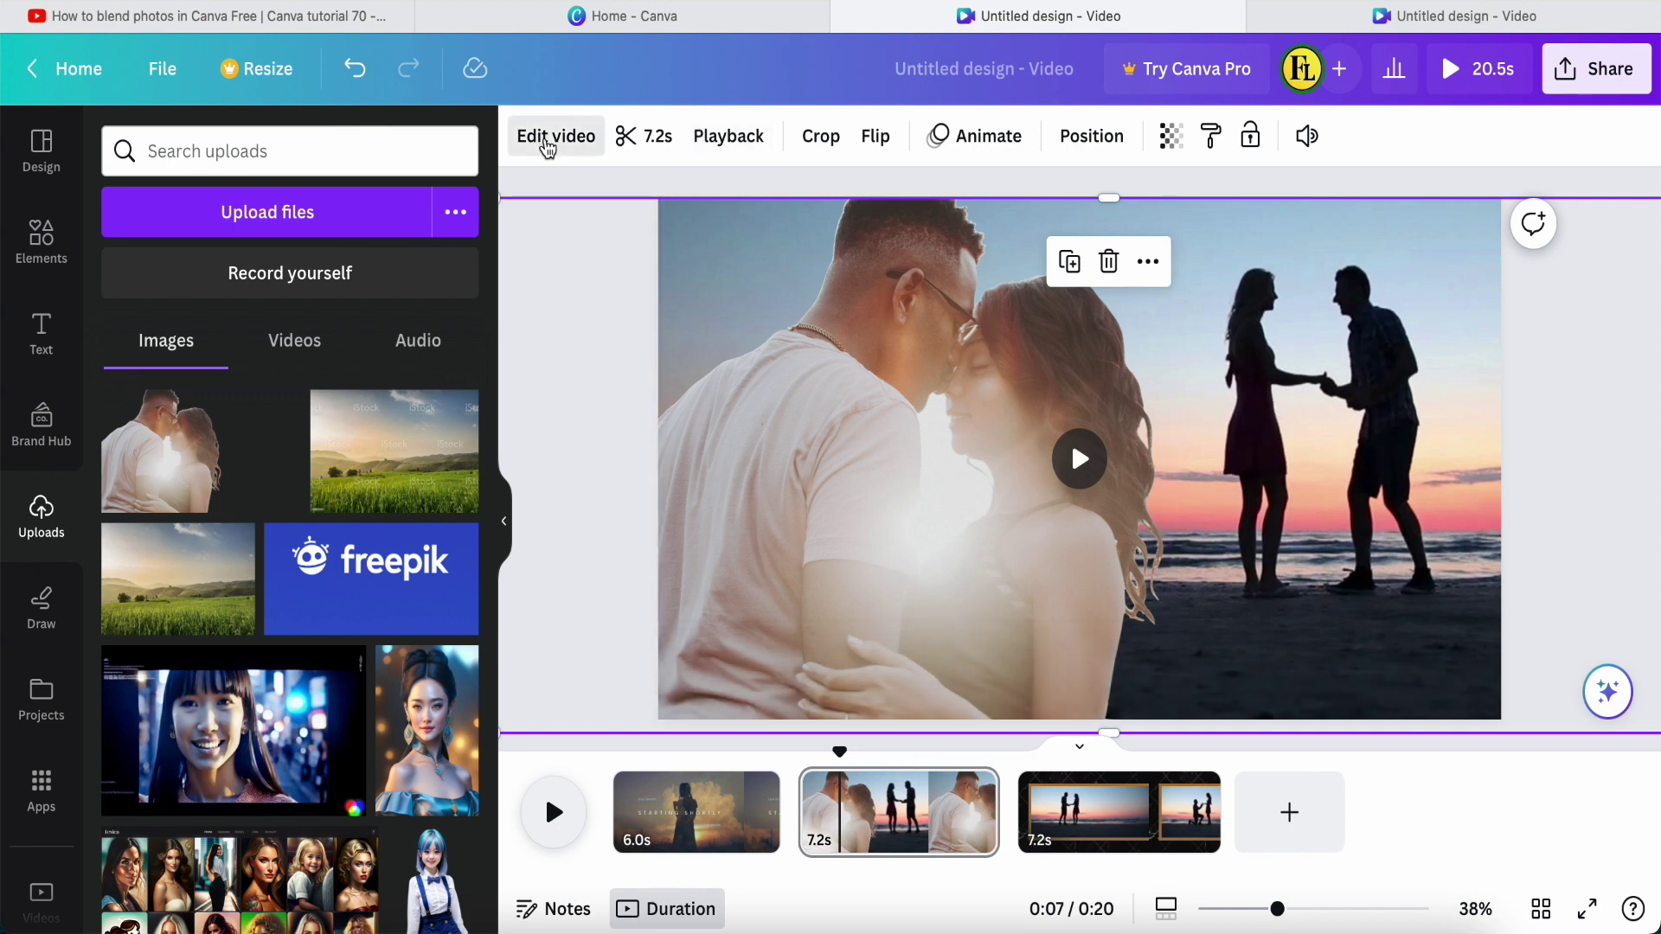
Step: Try the Epic filter on the beach video, then apply the Festive filter instead
left_click(545, 144)
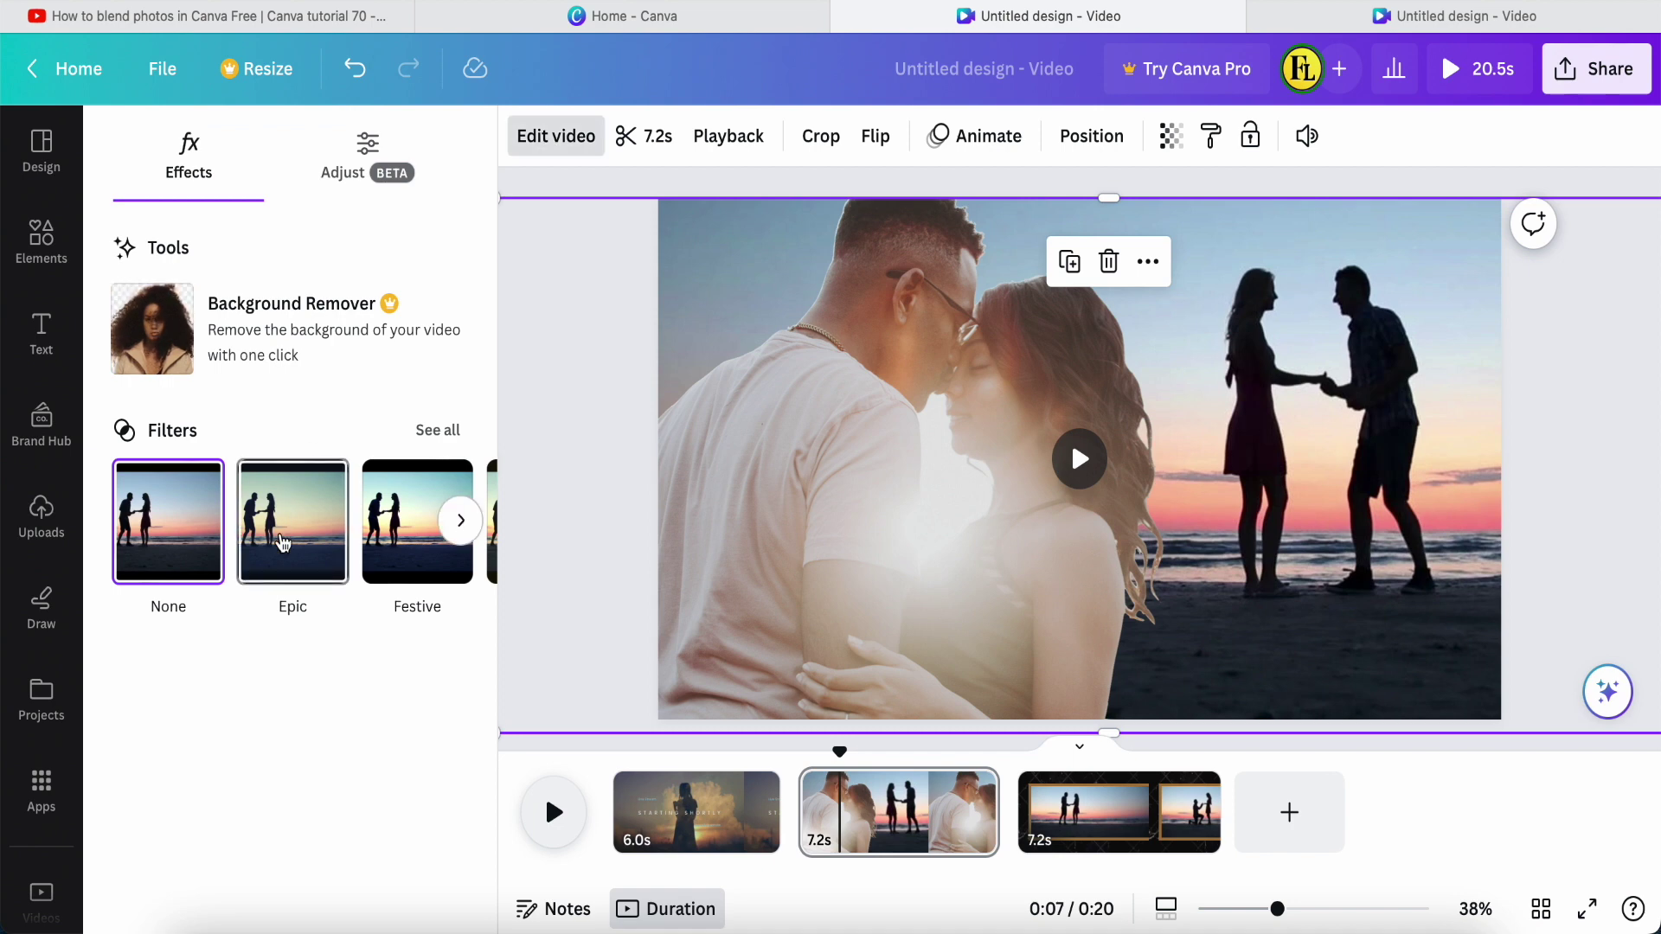
left_click(294, 538)
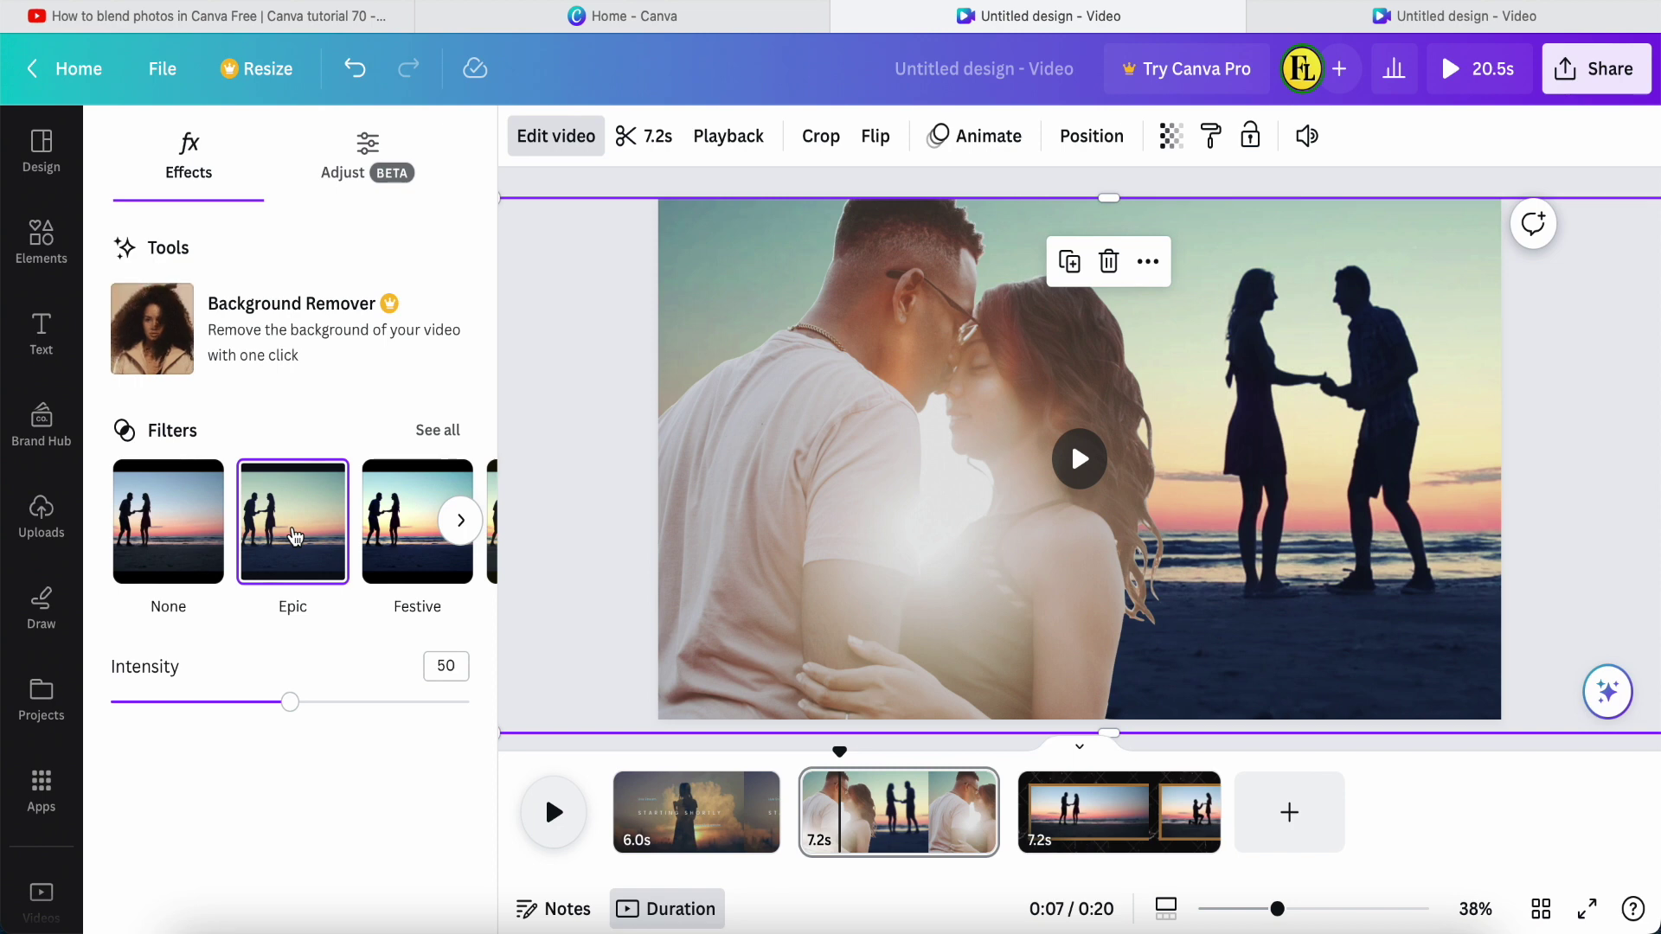
left_click(407, 543)
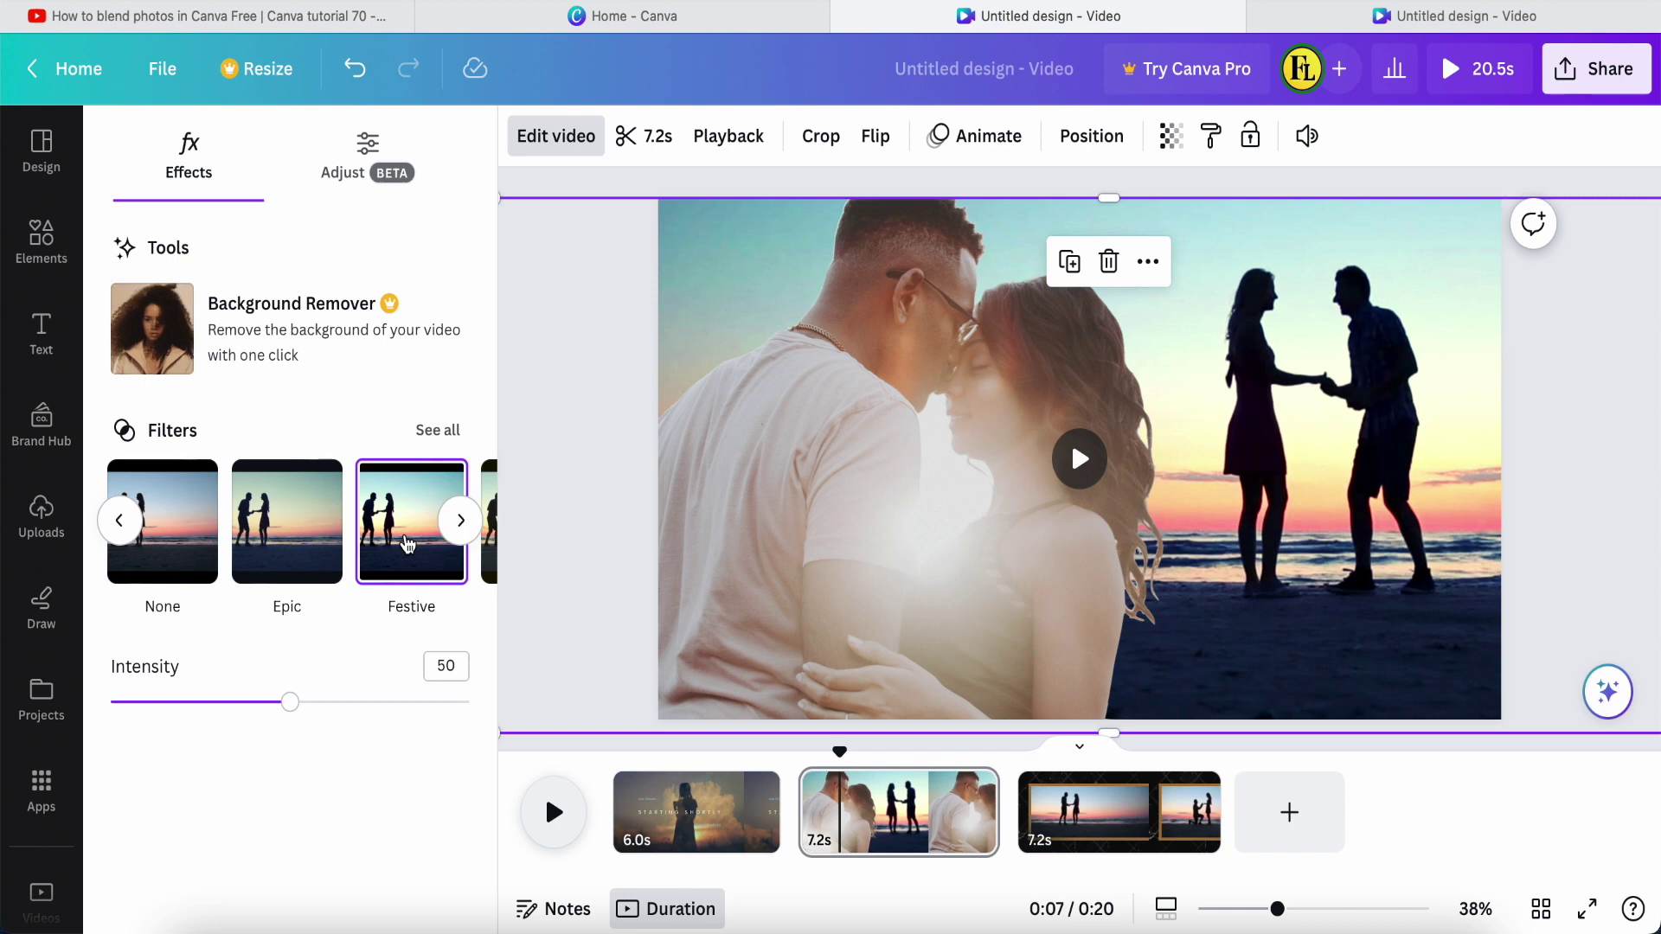
Step: Try the Fresco filter on the couple photo, then apply the Luna filter instead
left_click(798, 442)
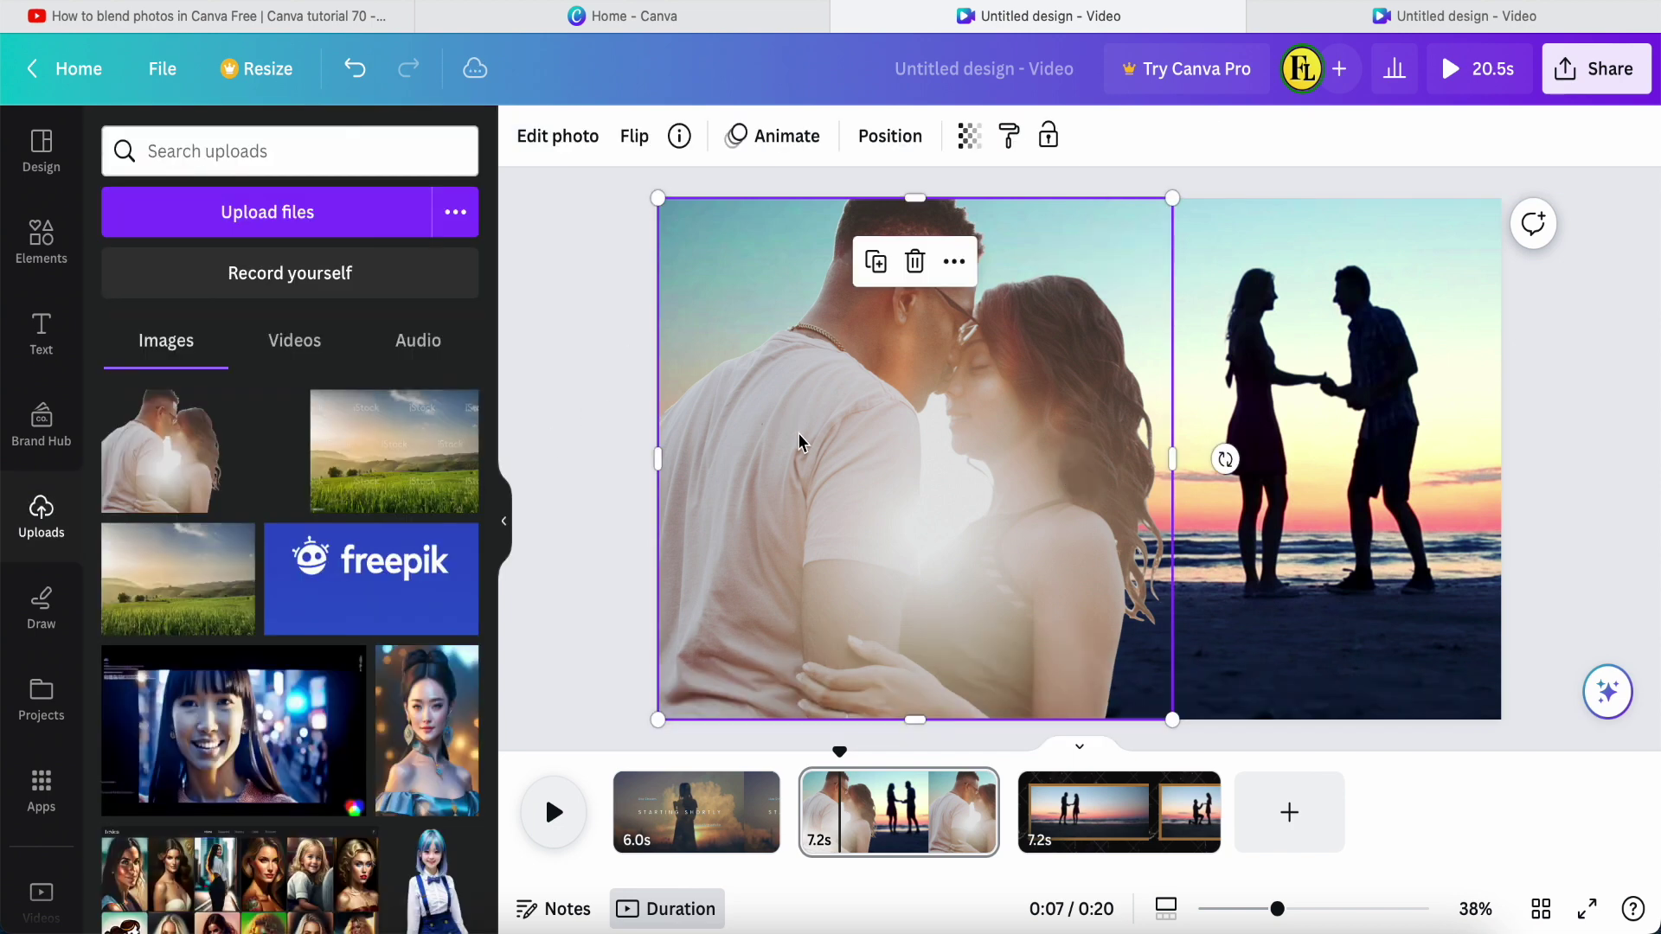
left_click(554, 149)
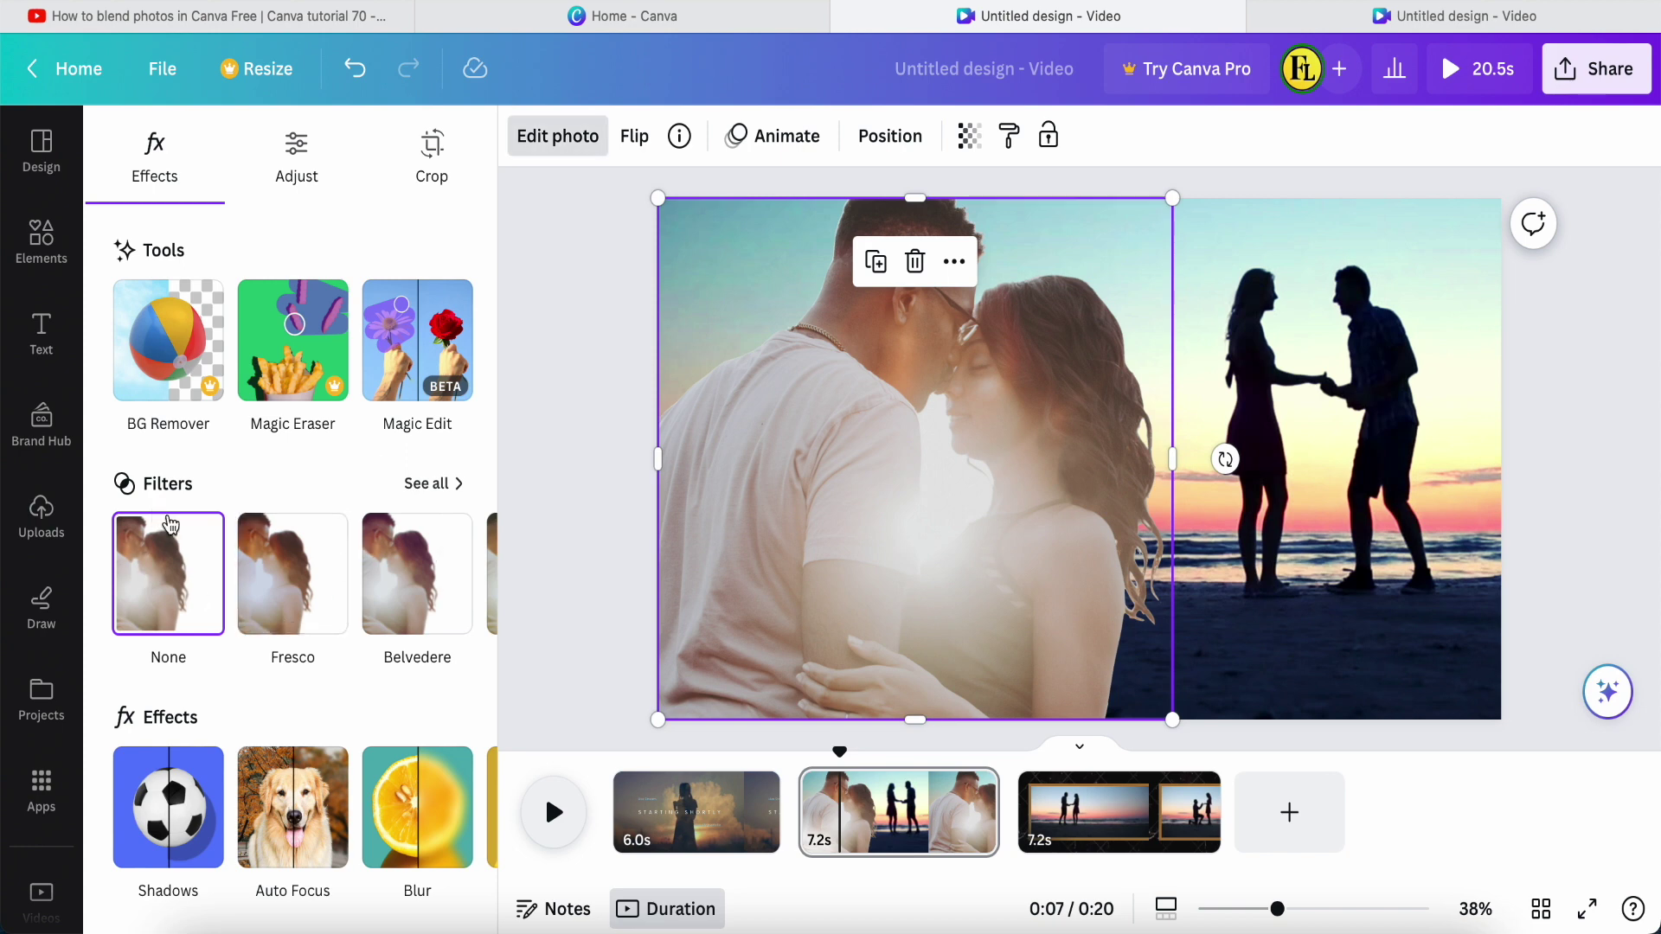
left_click(298, 597)
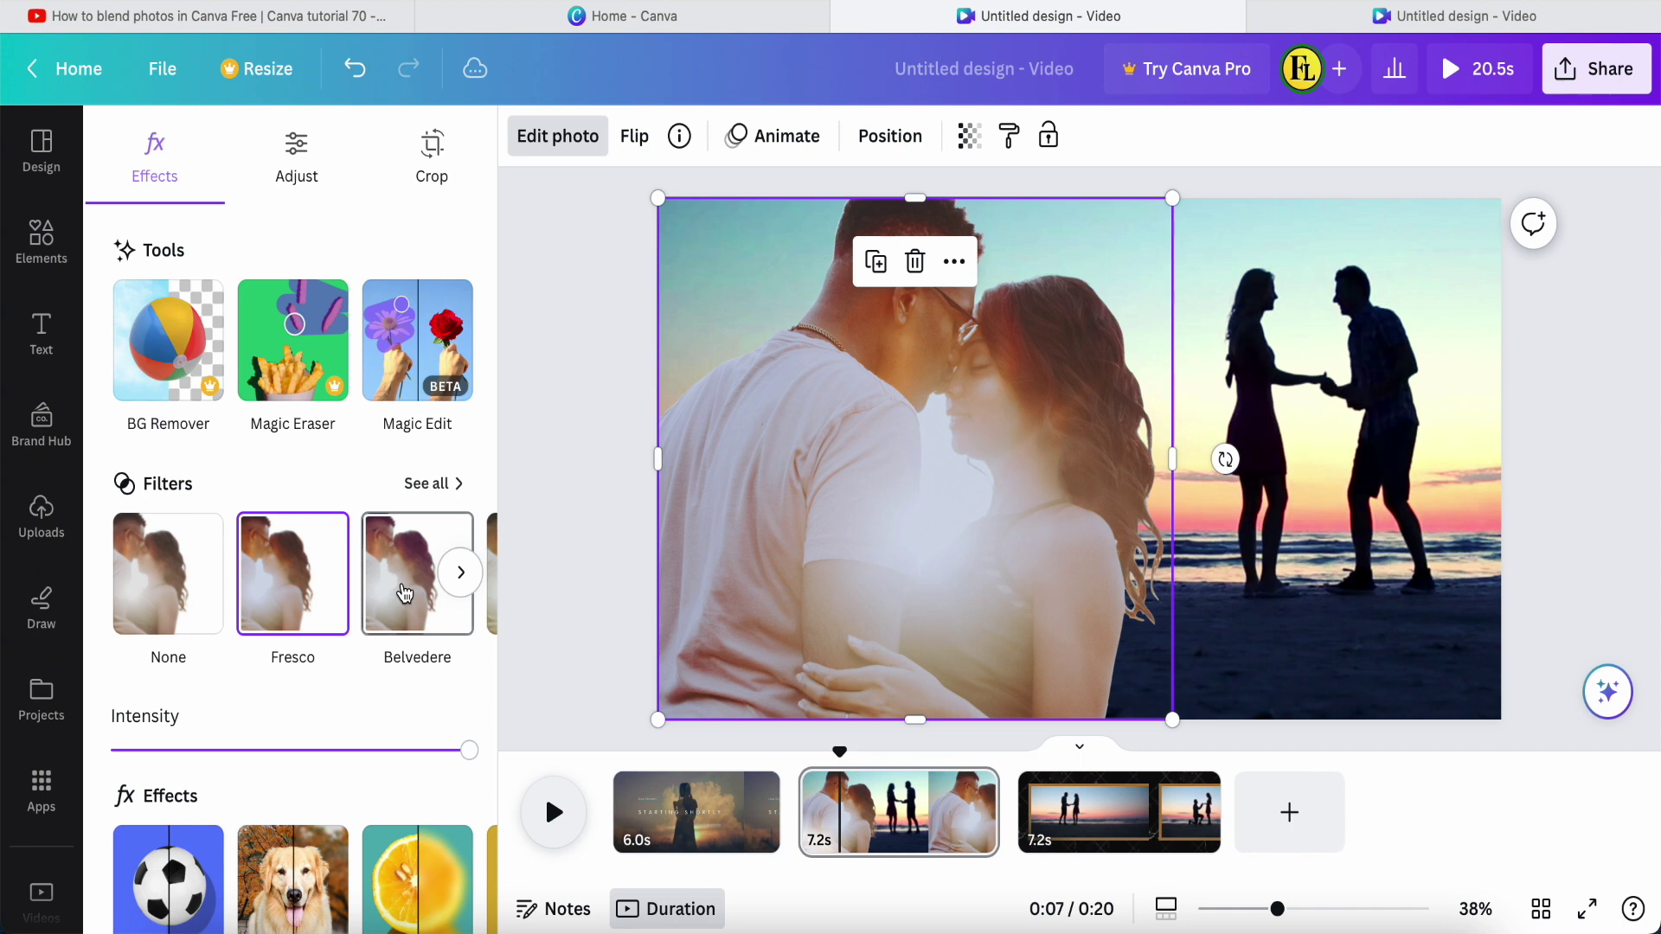
left_click(461, 575)
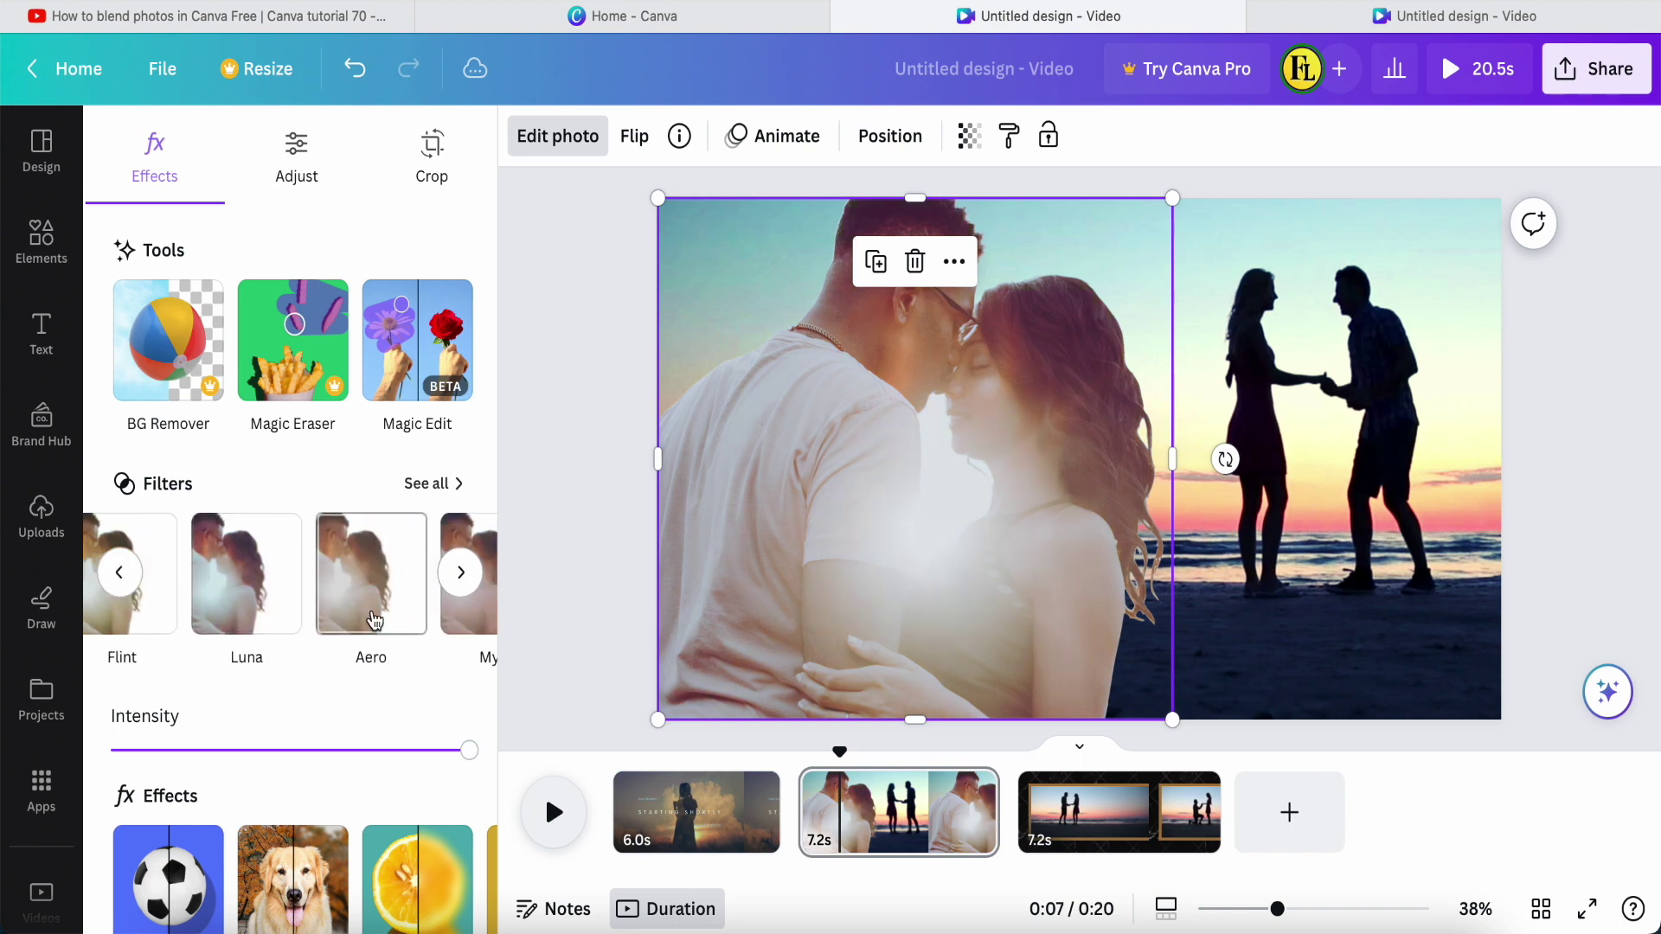
left_click(229, 591)
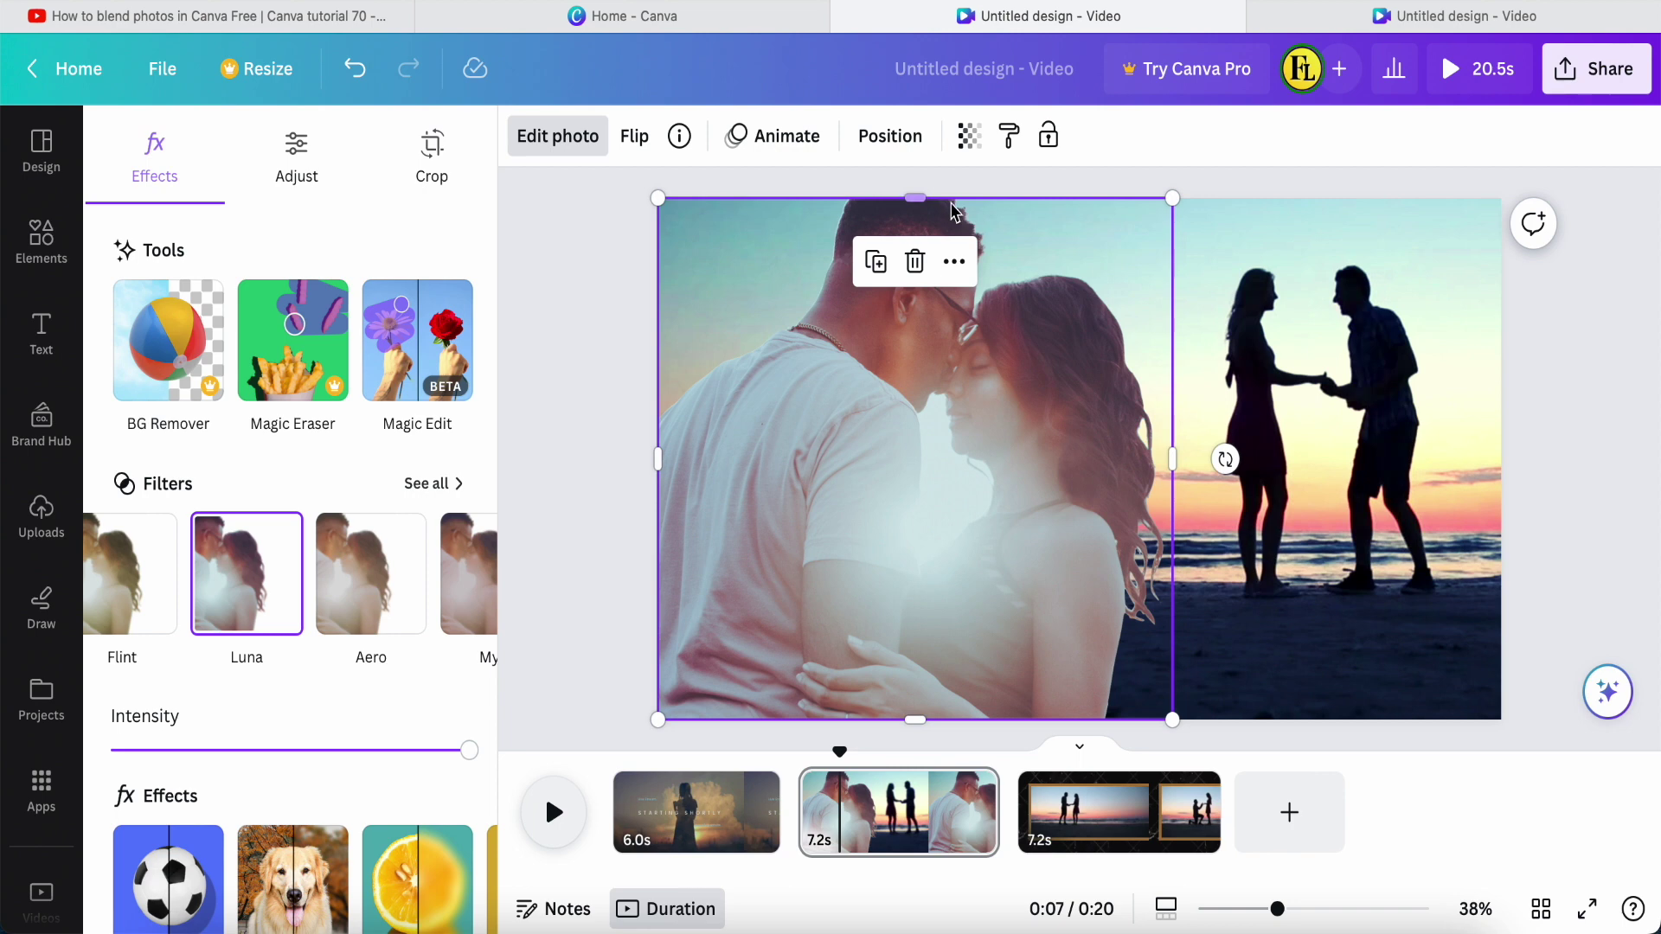
Step: Set the couple photo's transparency to 65 and deselect it
left_click(970, 139)
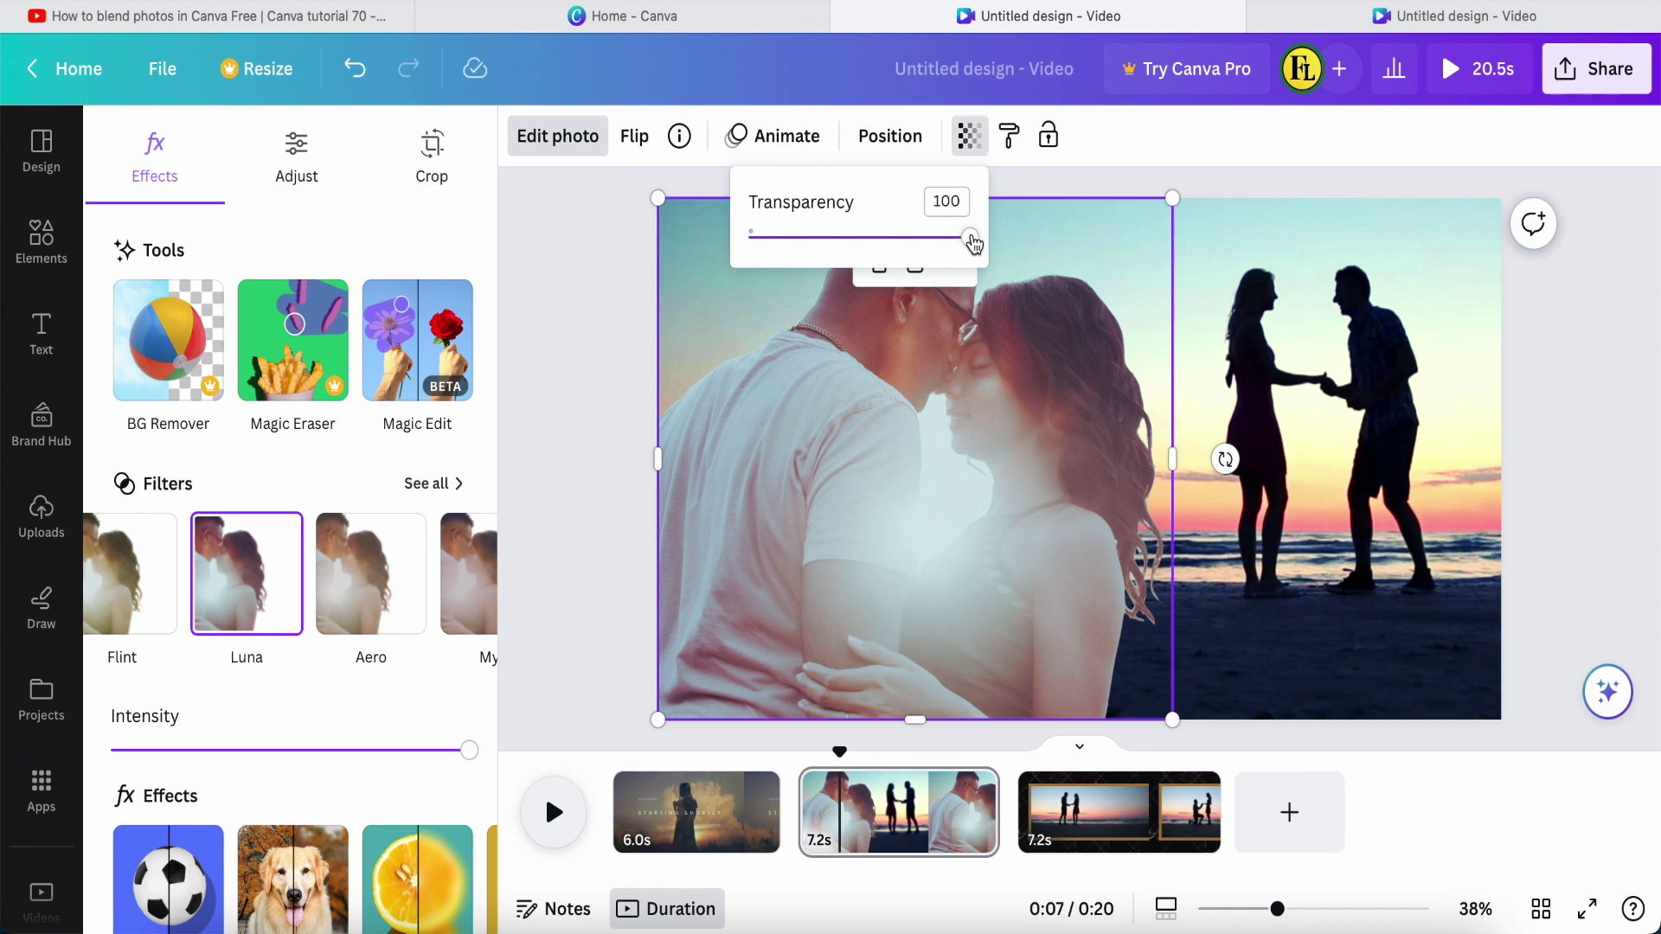
left_click_drag(973, 245, 896, 250)
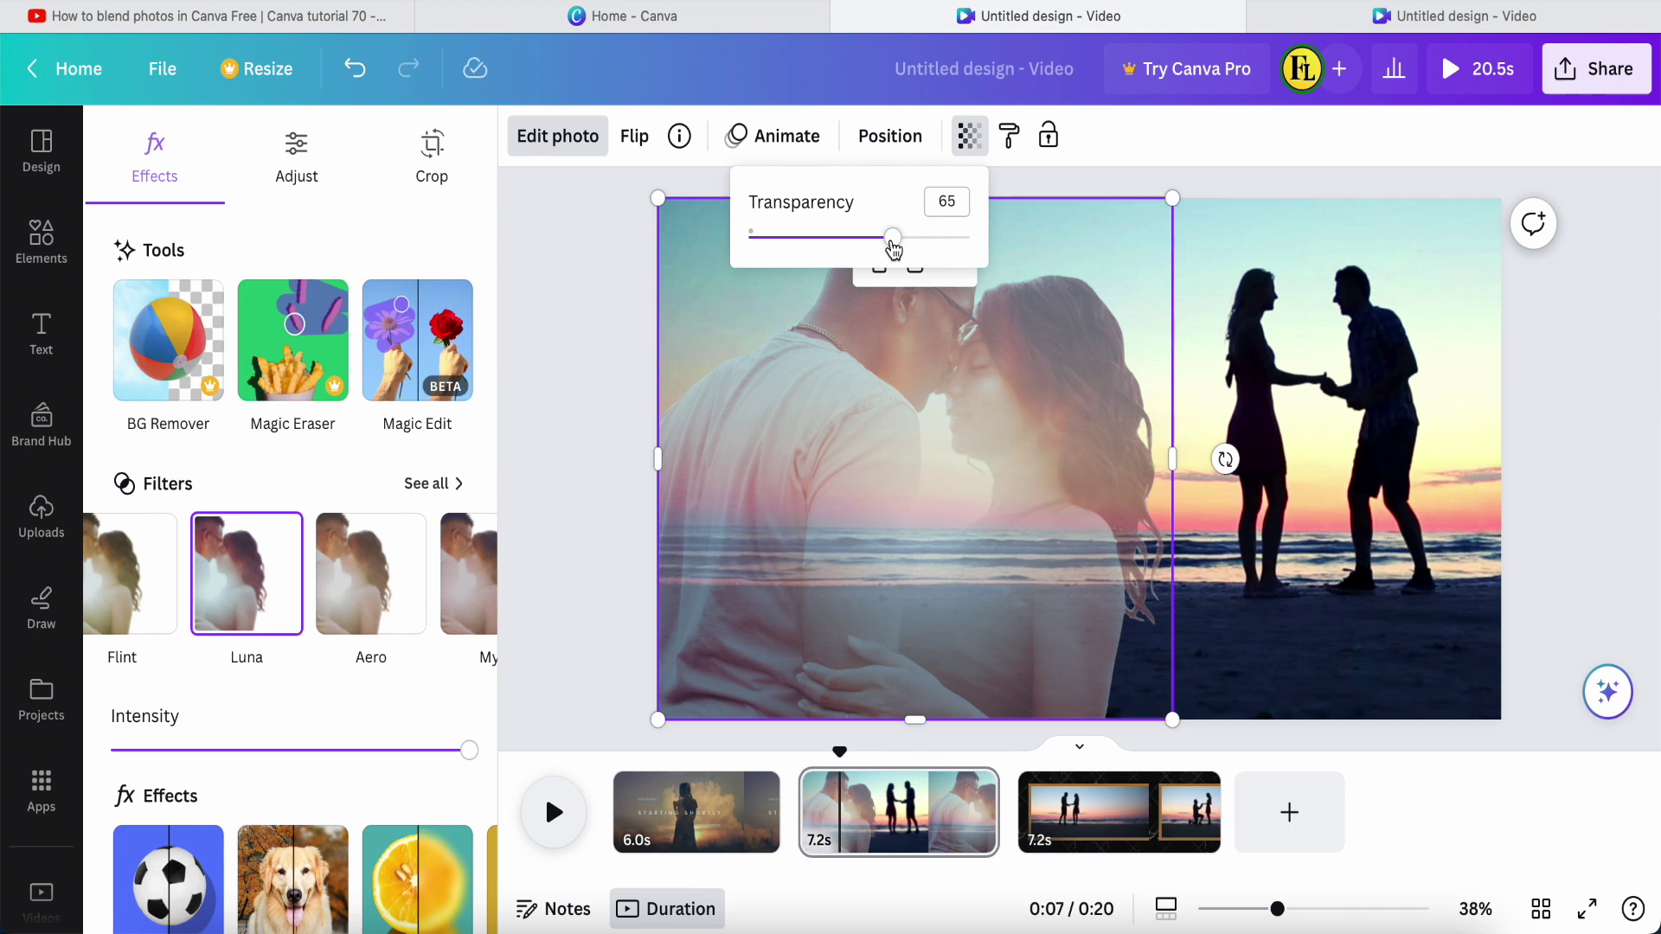
left_click(585, 358)
left_click(585, 357)
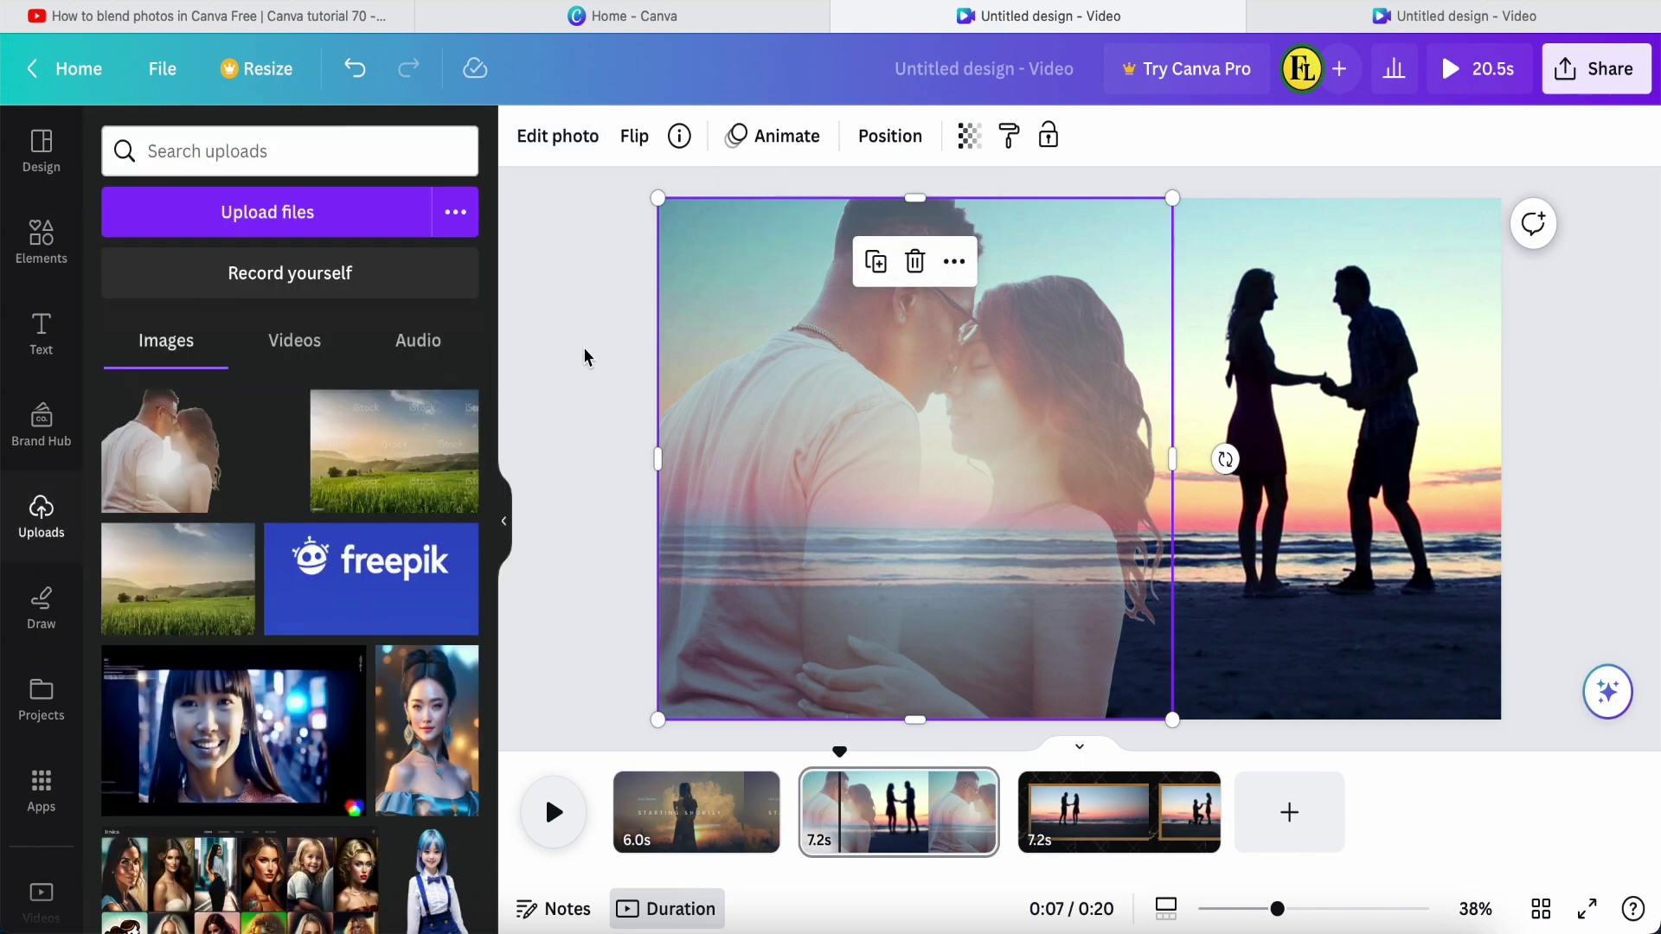
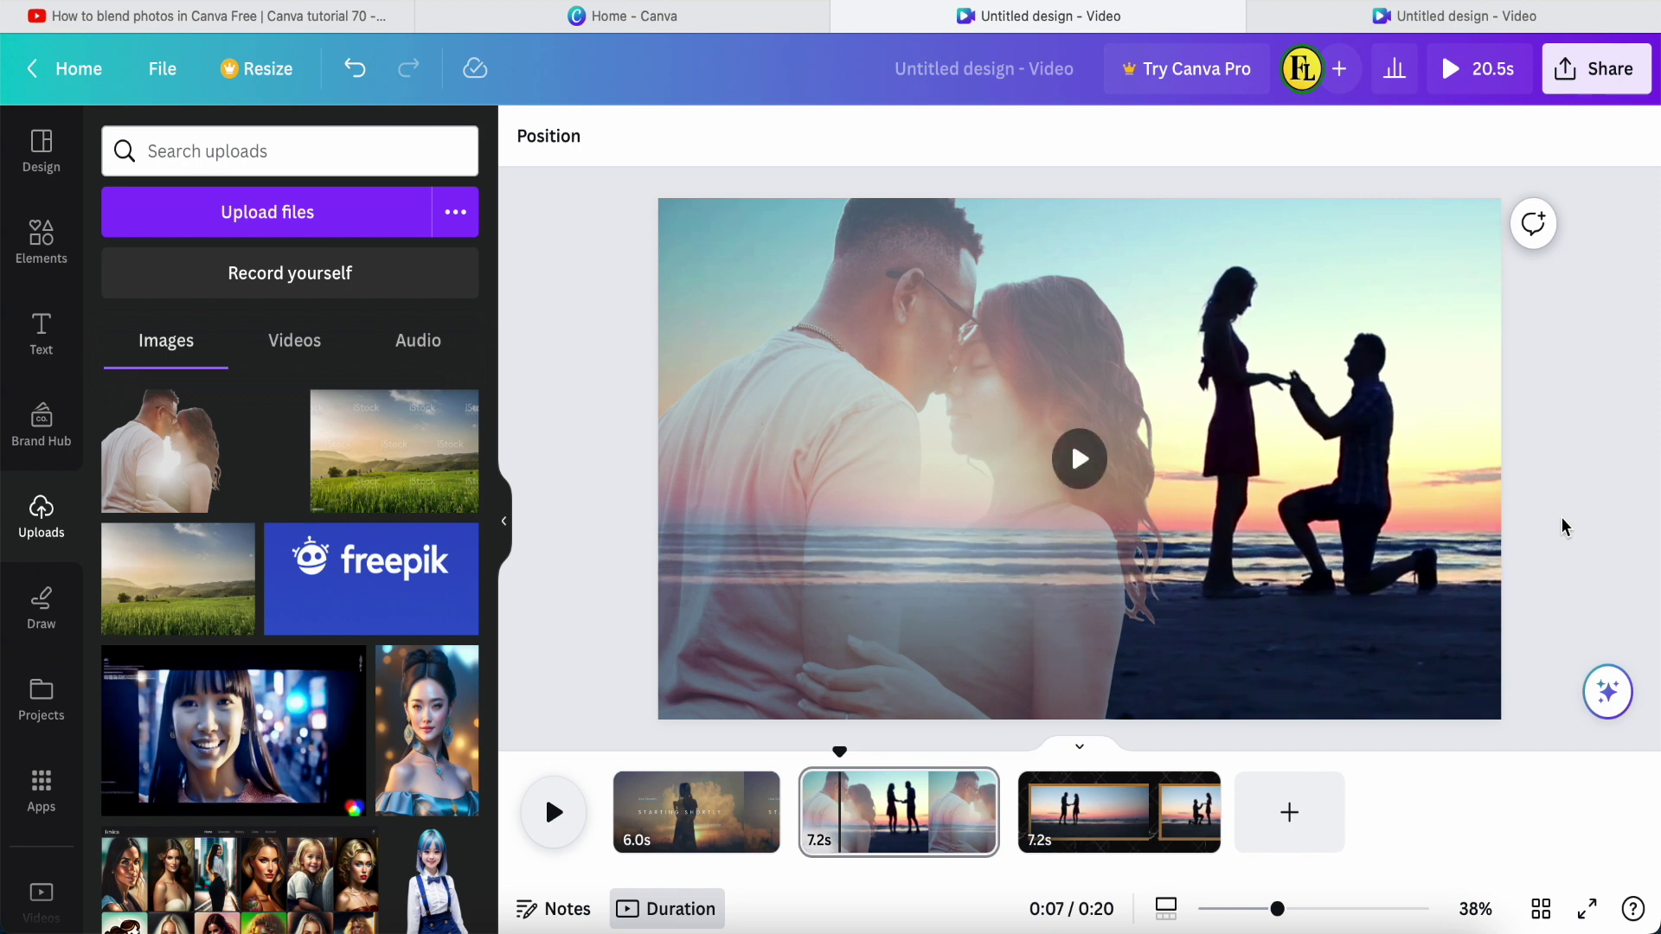
left_click(694, 785)
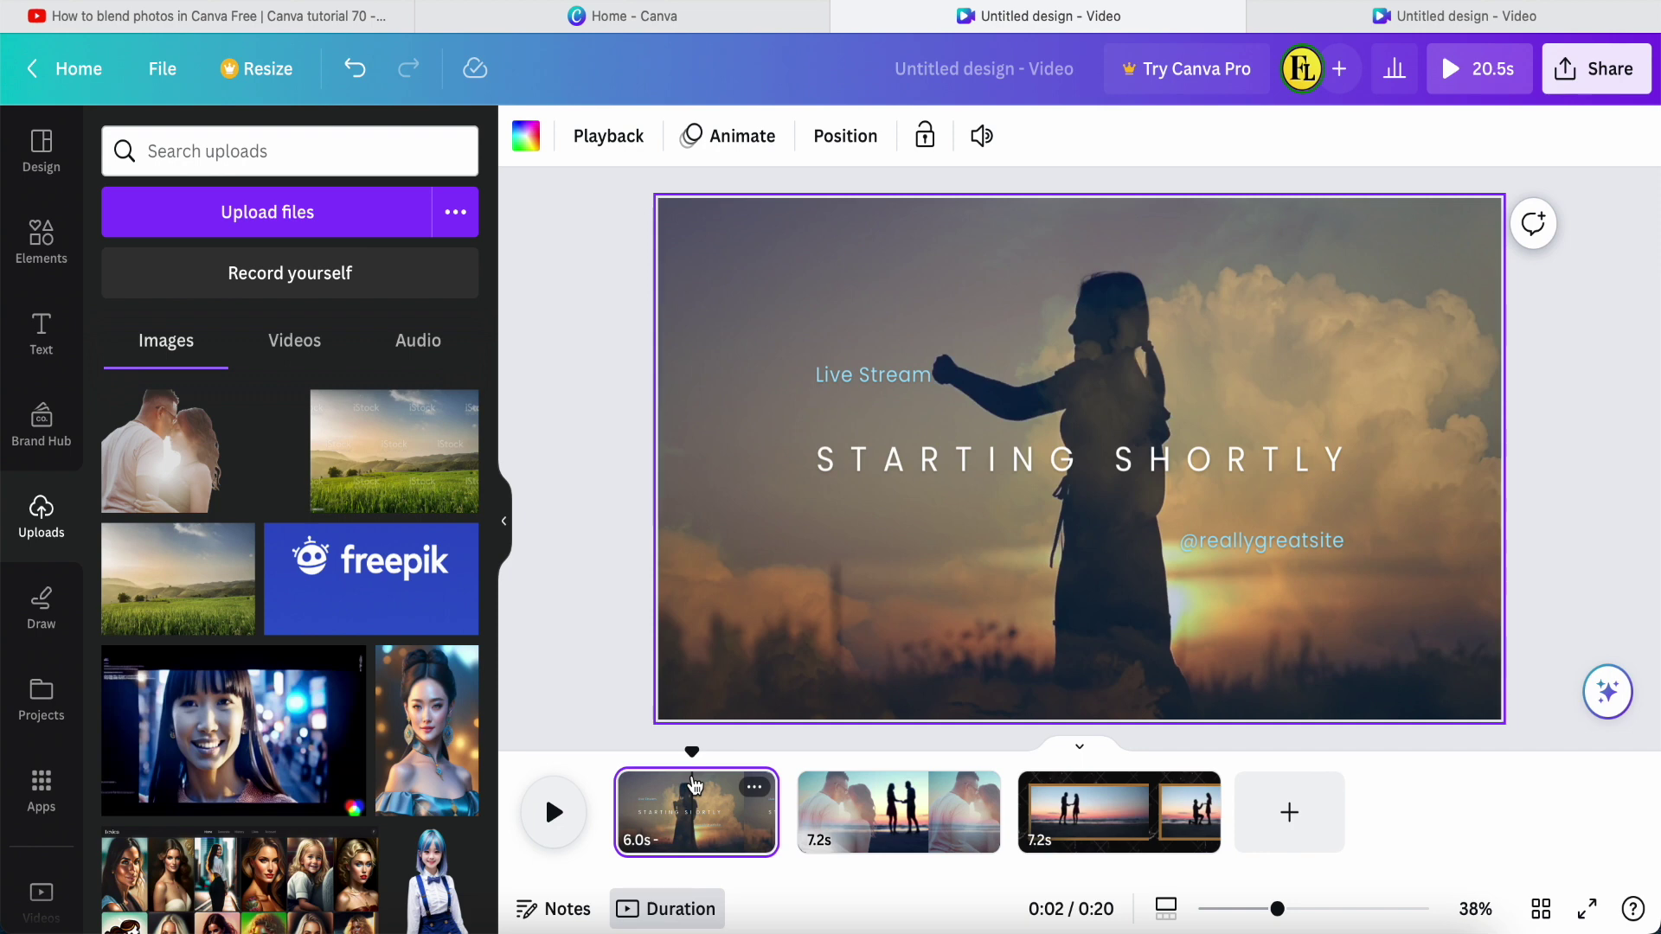
left_click(890, 816)
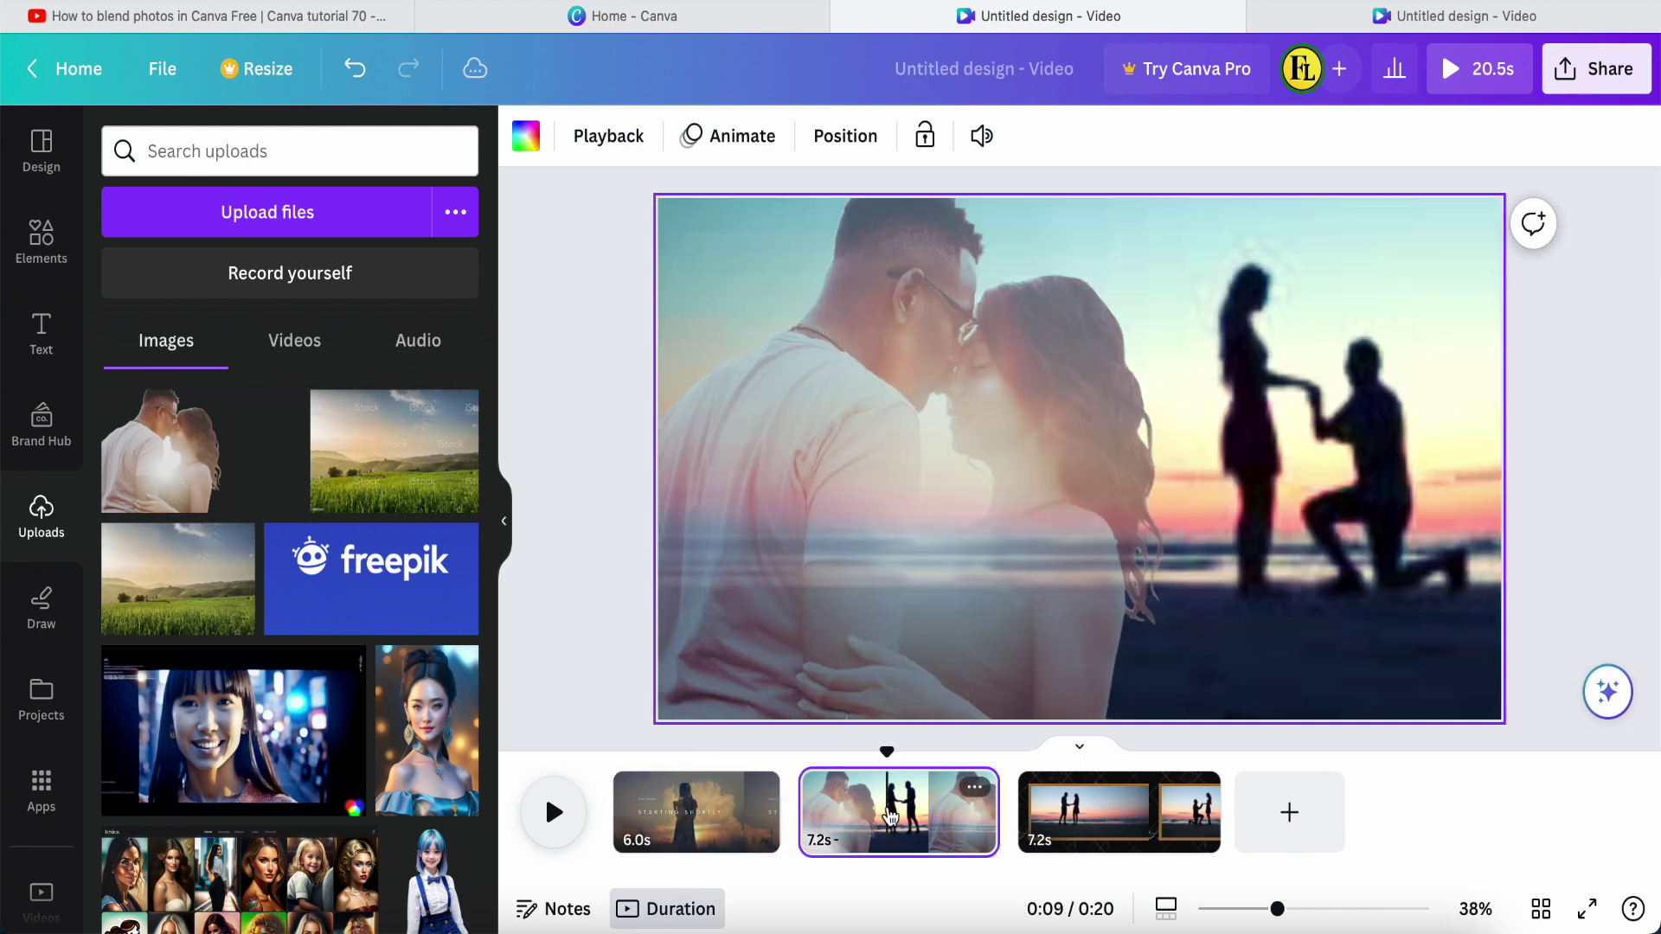